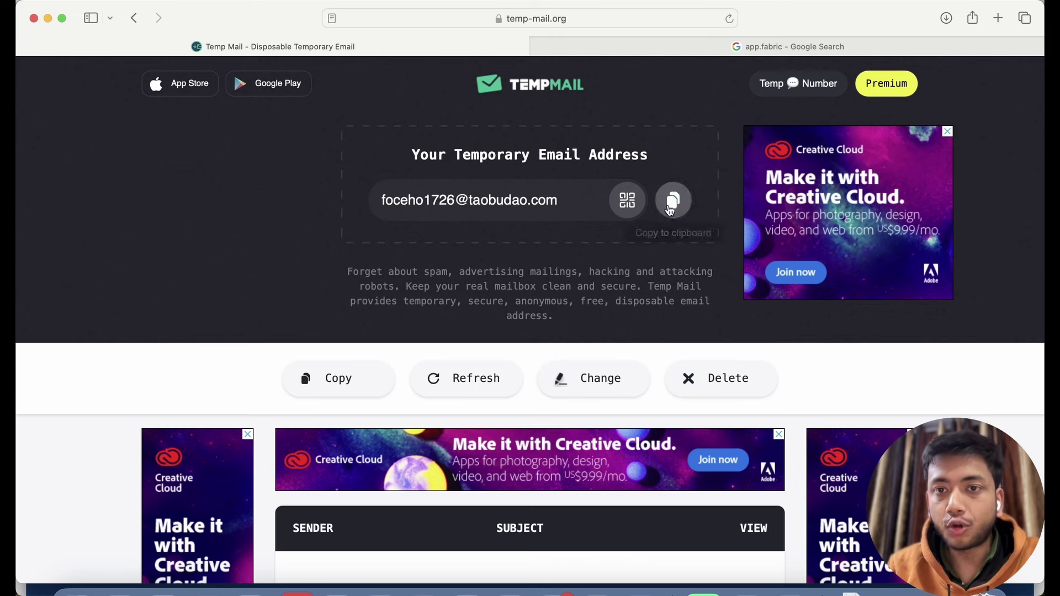
Step: Copy the Temp Mail disposable address and bring back the Keynote slide of sign-up steps
left_click(672, 201)
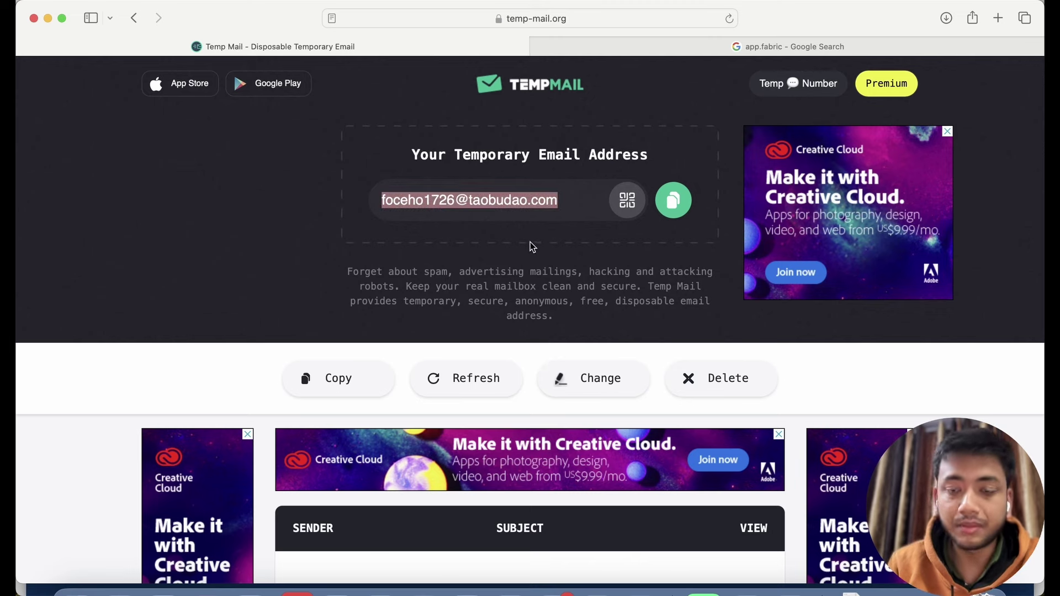
left_click(790, 591)
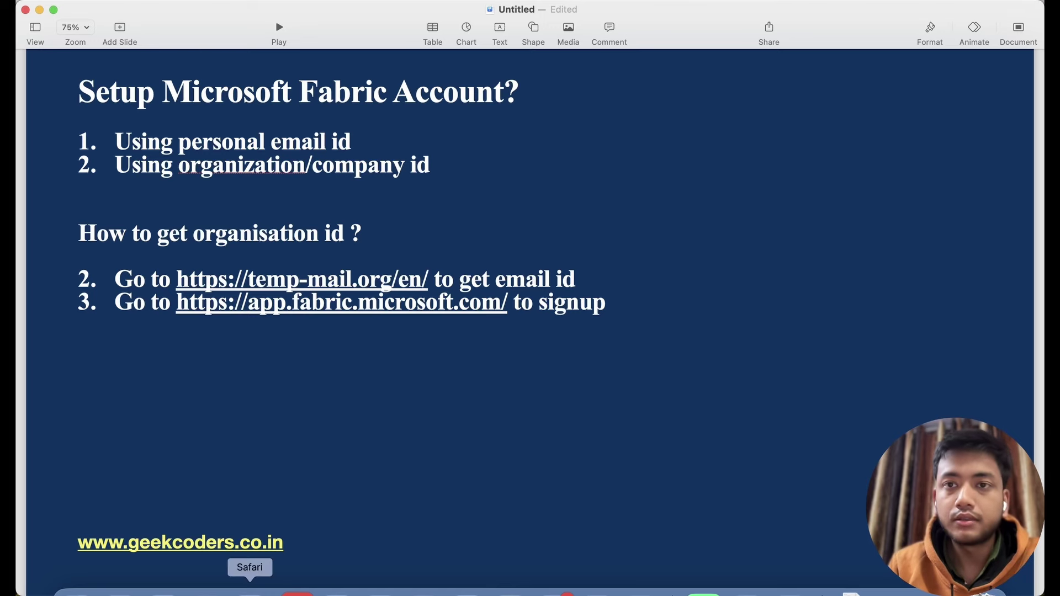
Step: Return to Safari's app.fabric search results and open the Fabric Sign in result
left_click(250, 591)
left_click(738, 54)
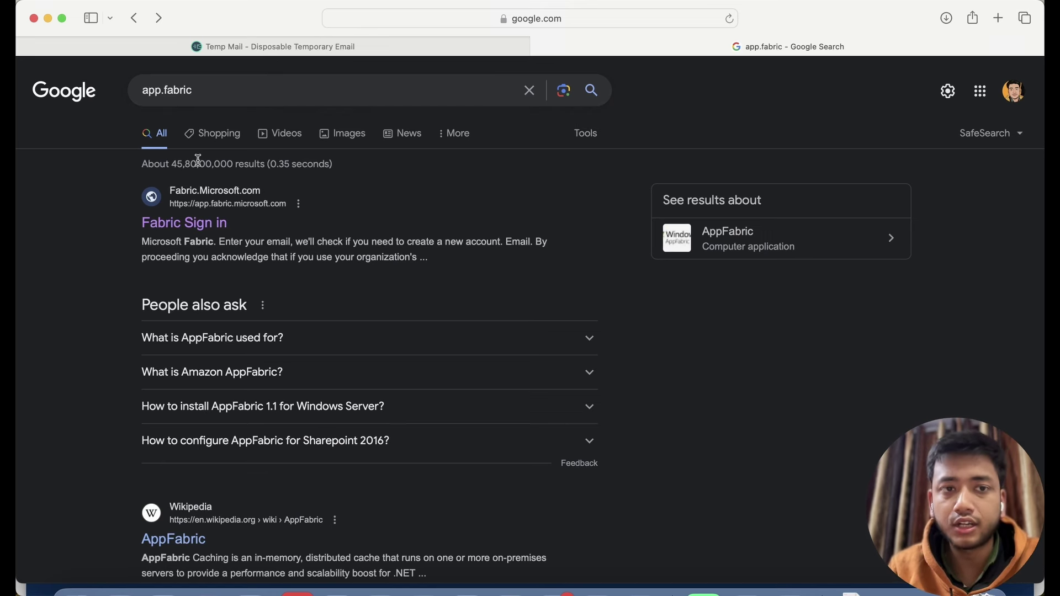
left_click(187, 224)
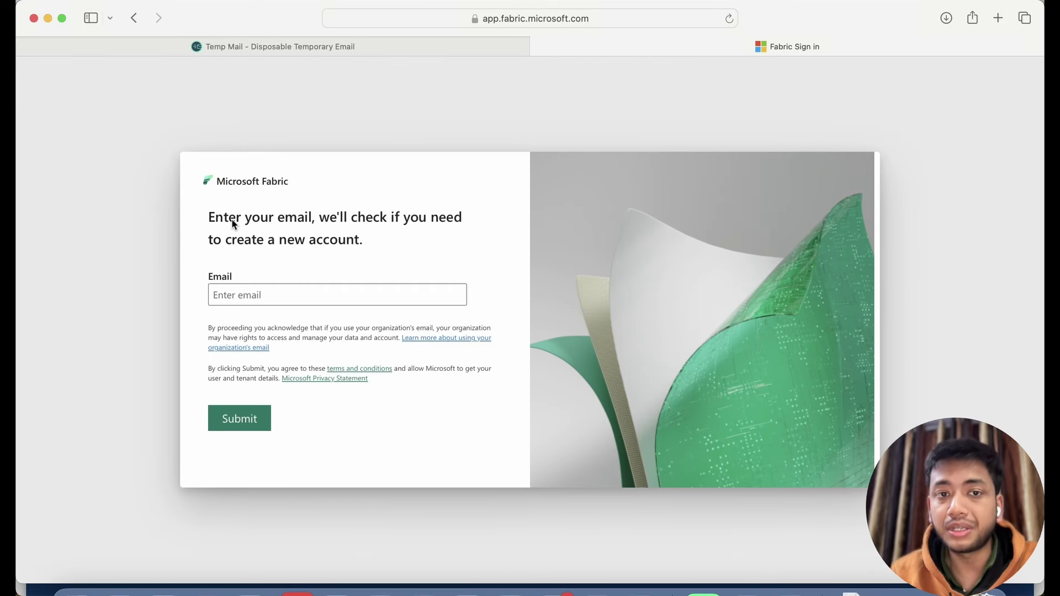
Step: Paste the copied temporary address into the Email field and submit it
left_click(237, 294)
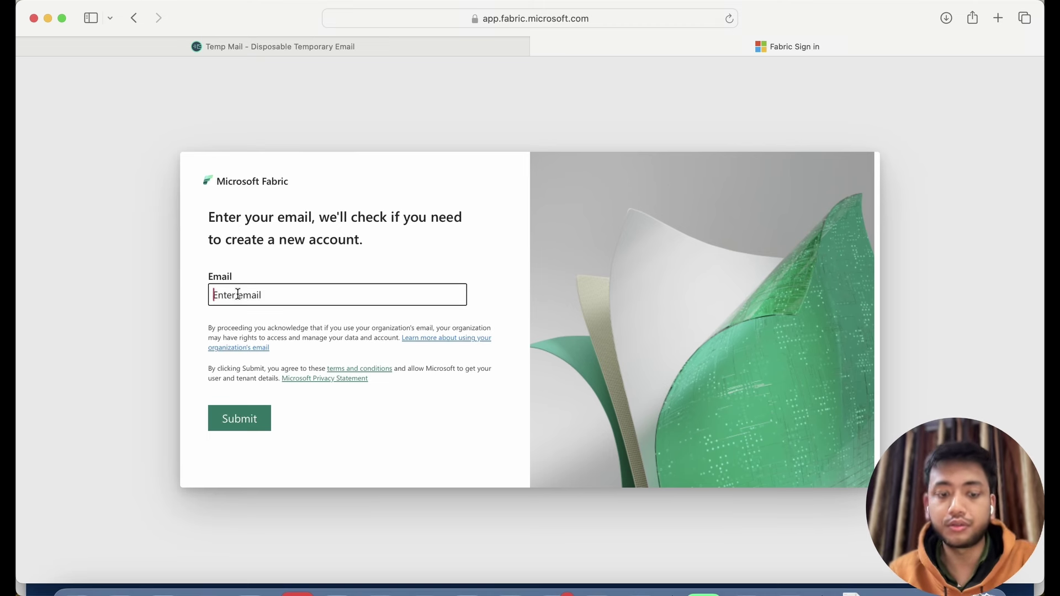
key("super+v")
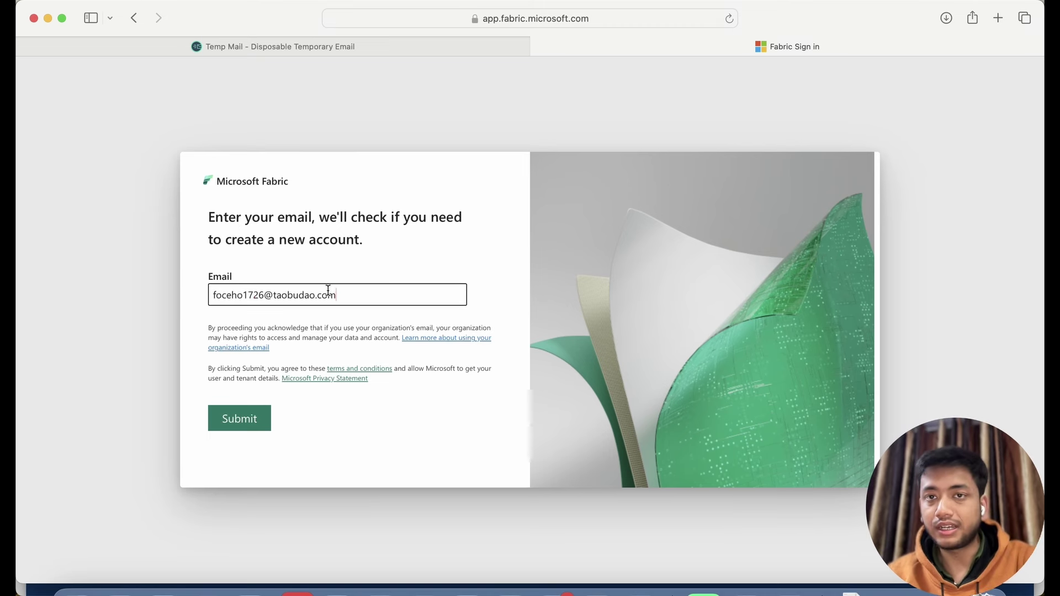
left_click(248, 422)
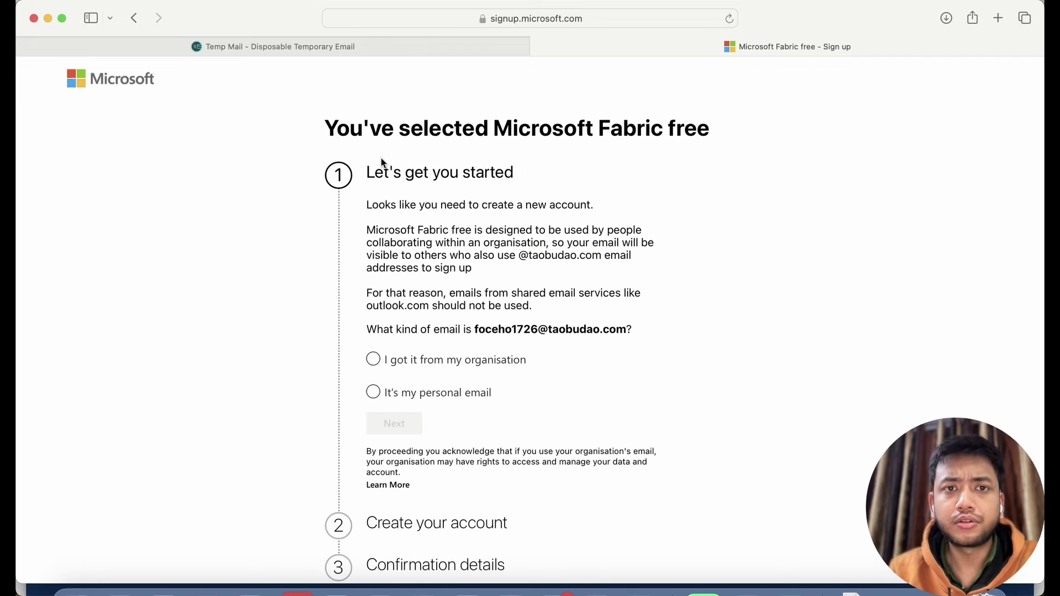
Step: Mark the email as 'I got it from my organisation' and continue with Next
scroll(464, 373, "down", 2)
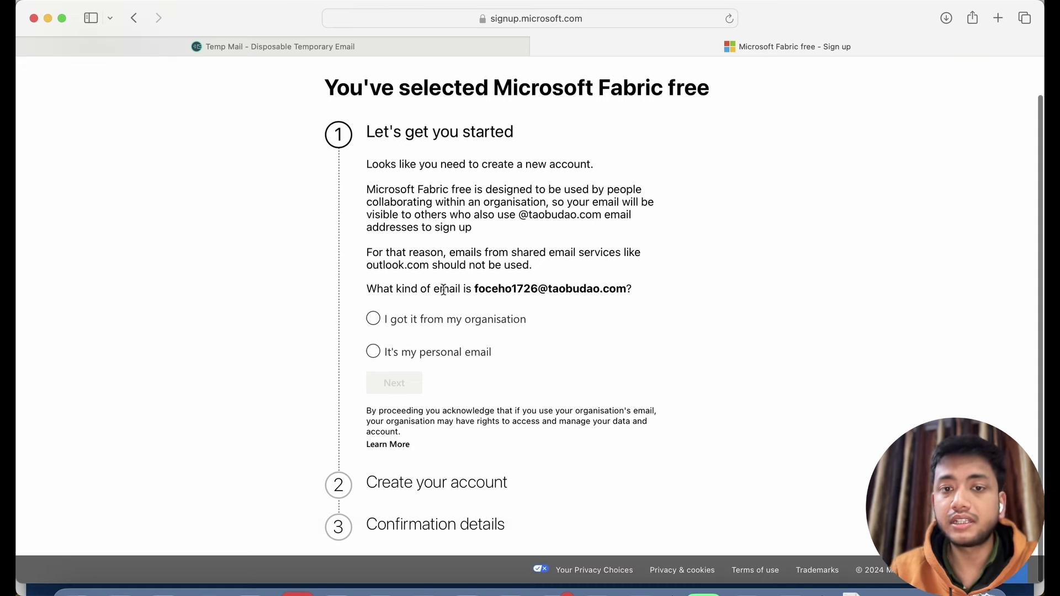
left_click(436, 359)
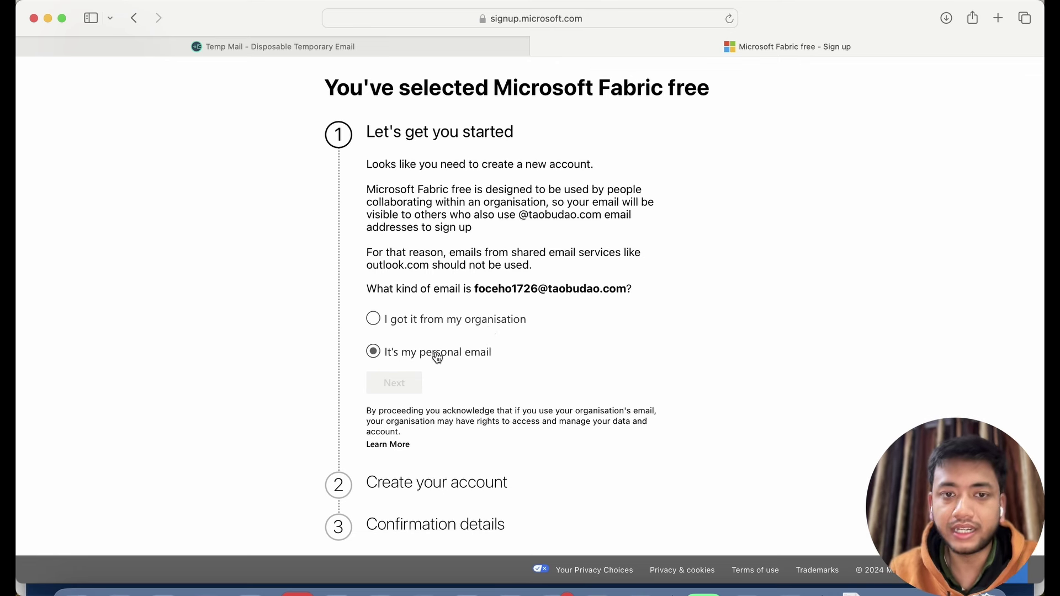
left_click(428, 323)
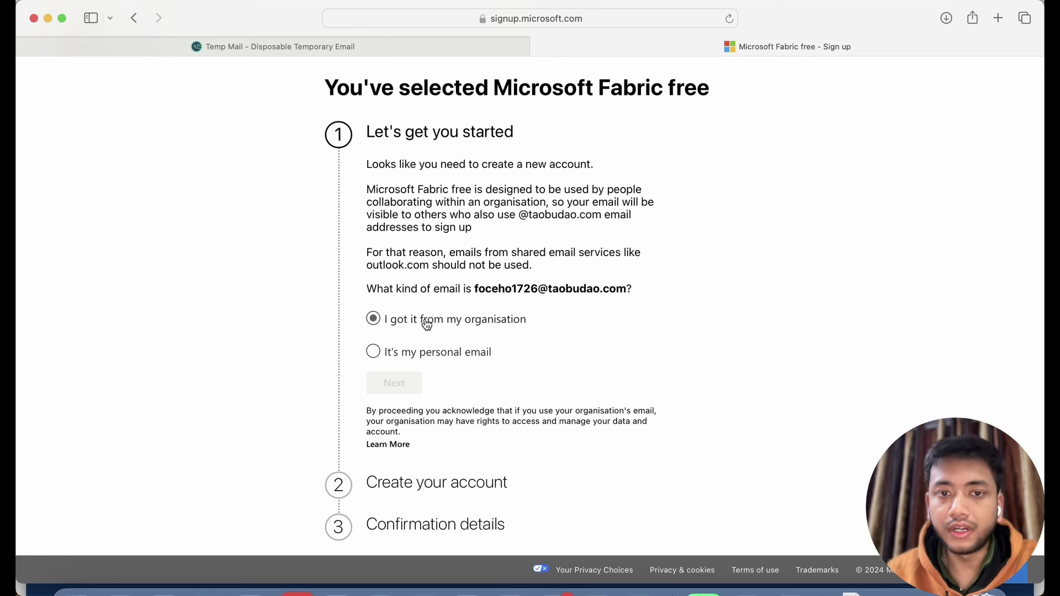
left_click(480, 326)
left_click(374, 320)
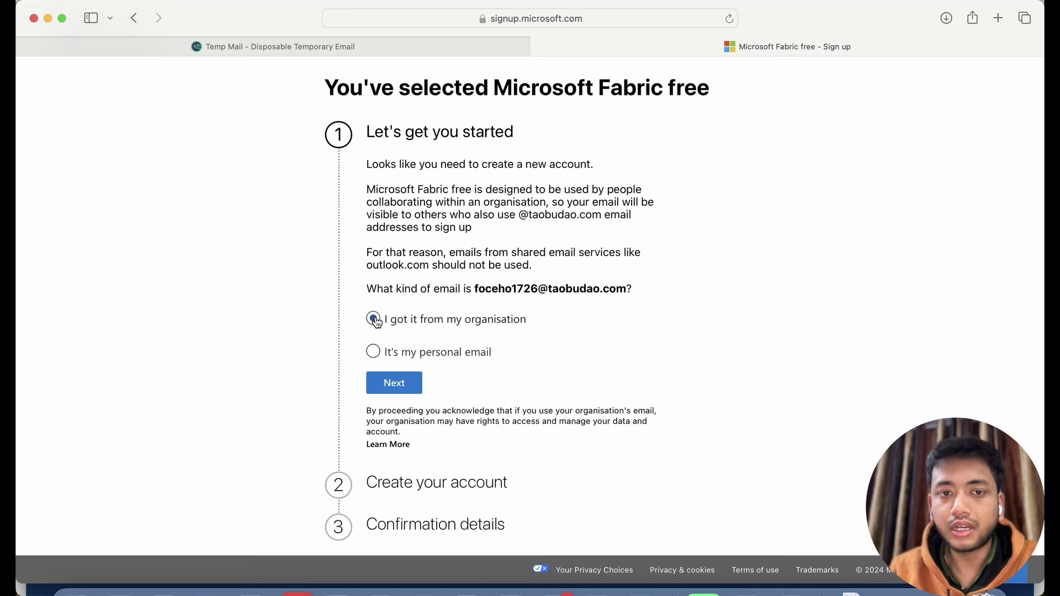
left_click(404, 391)
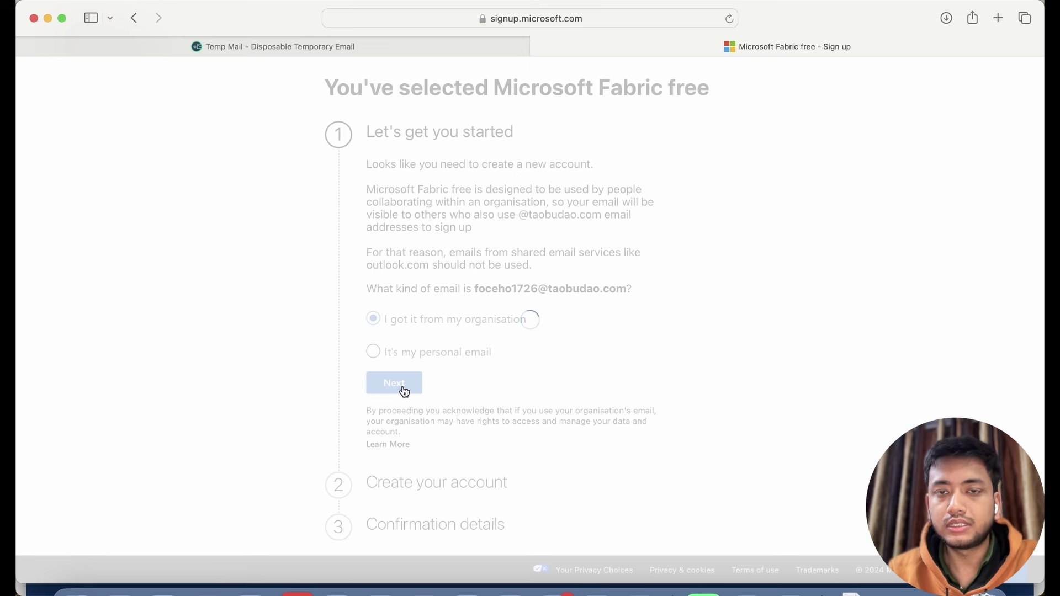
Step: Enter the user's first name and surname in the Create your account form
left_click(443, 232)
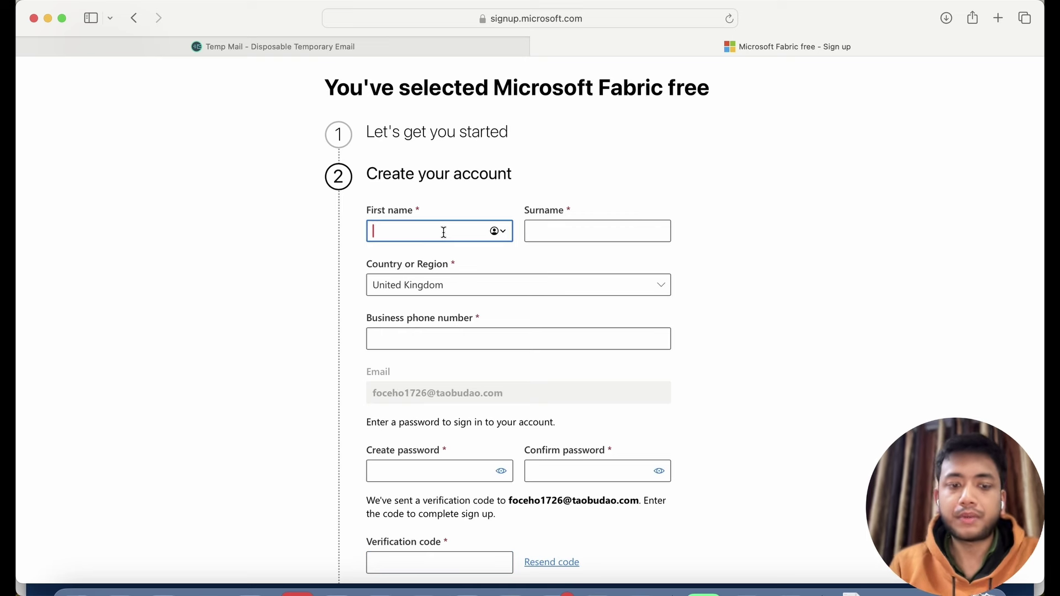
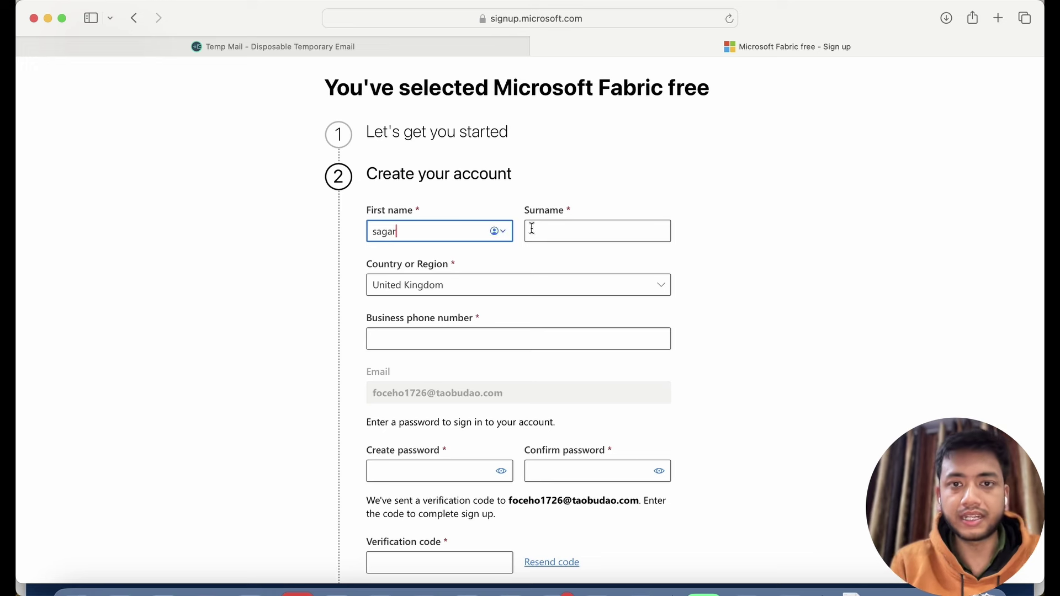
left_click(552, 230)
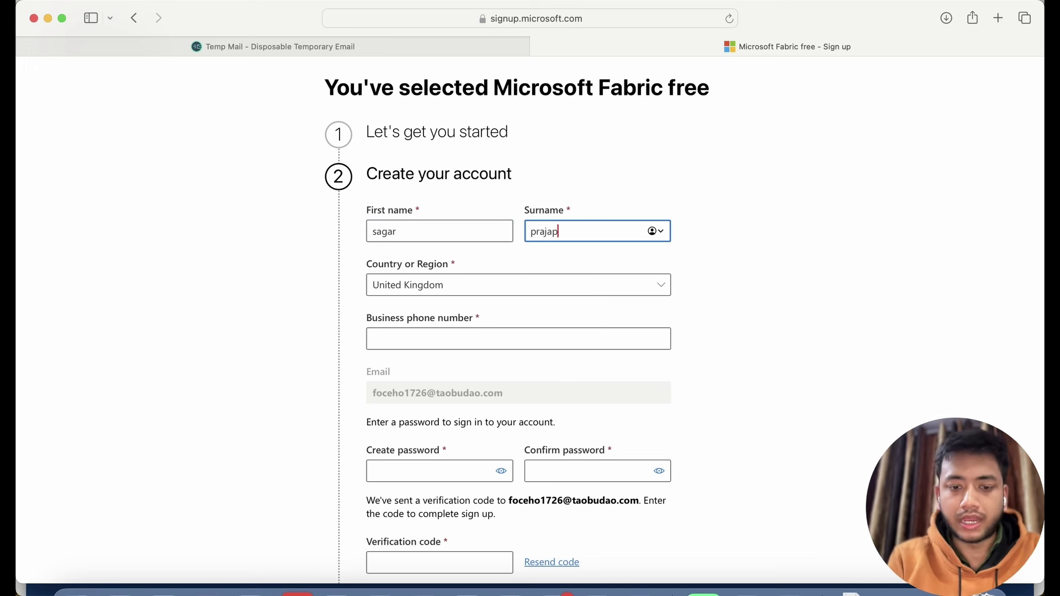
Step: Choose India from the Country or Region list
left_click(431, 288)
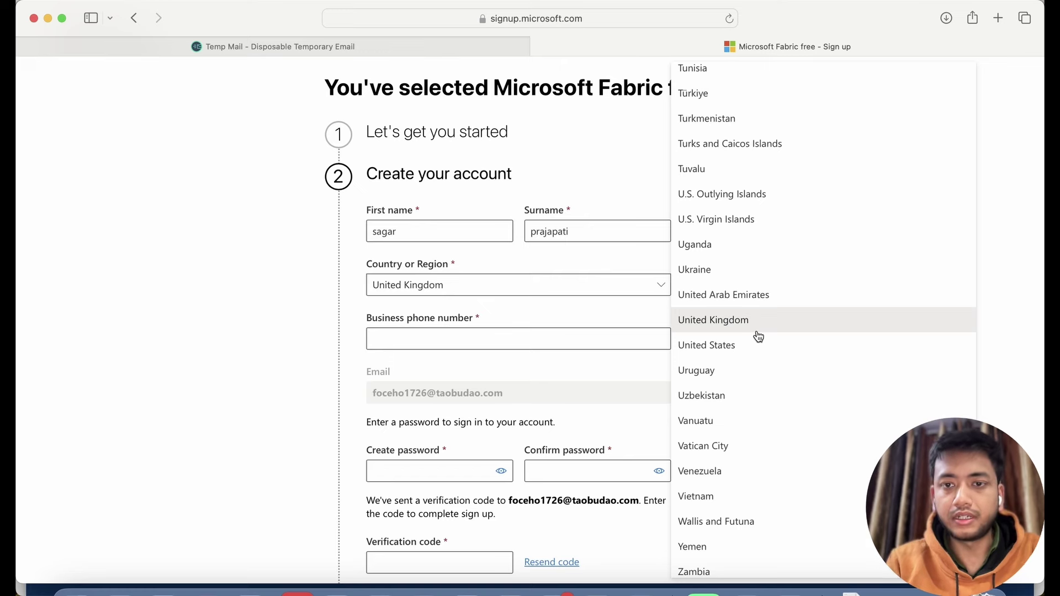
scroll(758, 336, "down", 10)
scroll(757, 336, "up", 10)
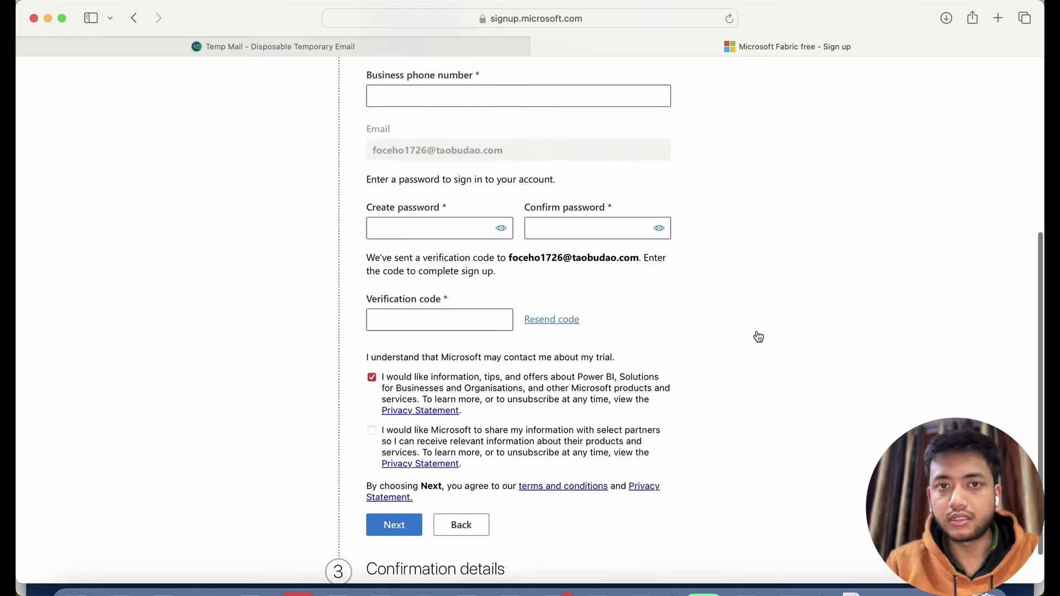
left_click(659, 312)
scroll(800, 279, "up", 10)
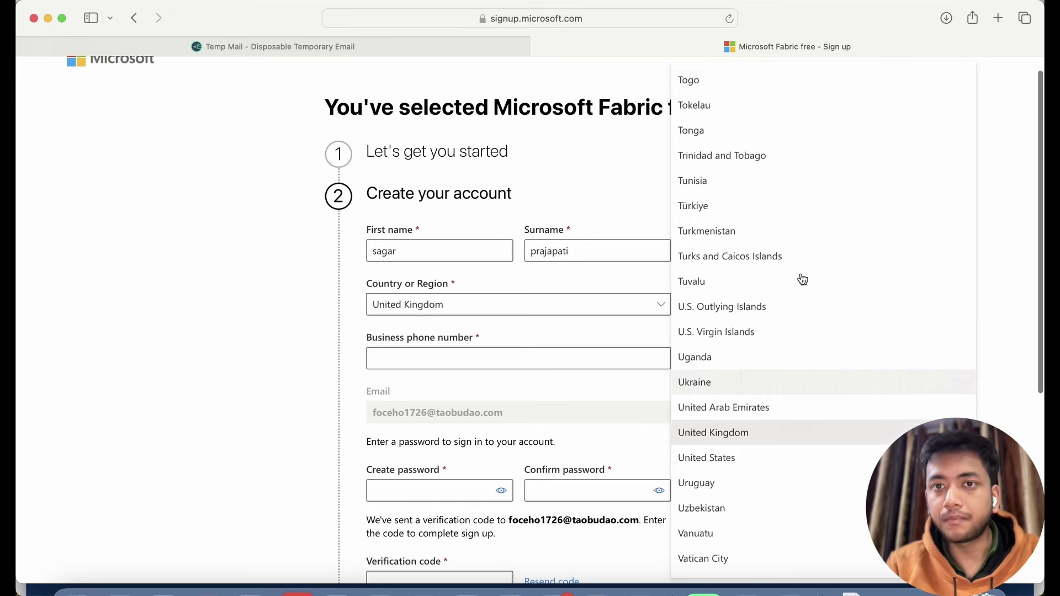
scroll(802, 279, "up", 10)
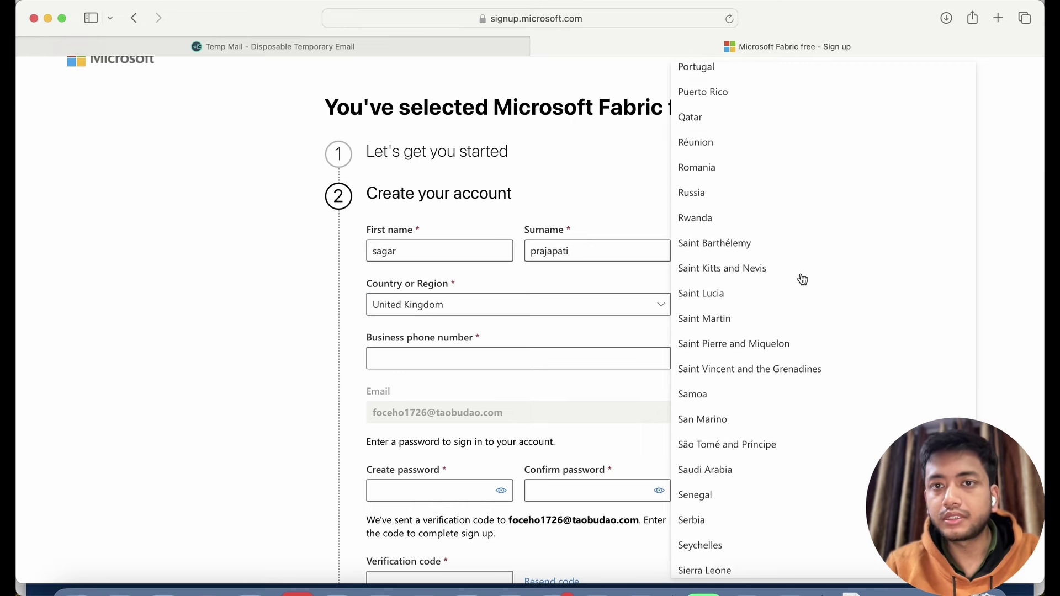
scroll(802, 279, "up", 5)
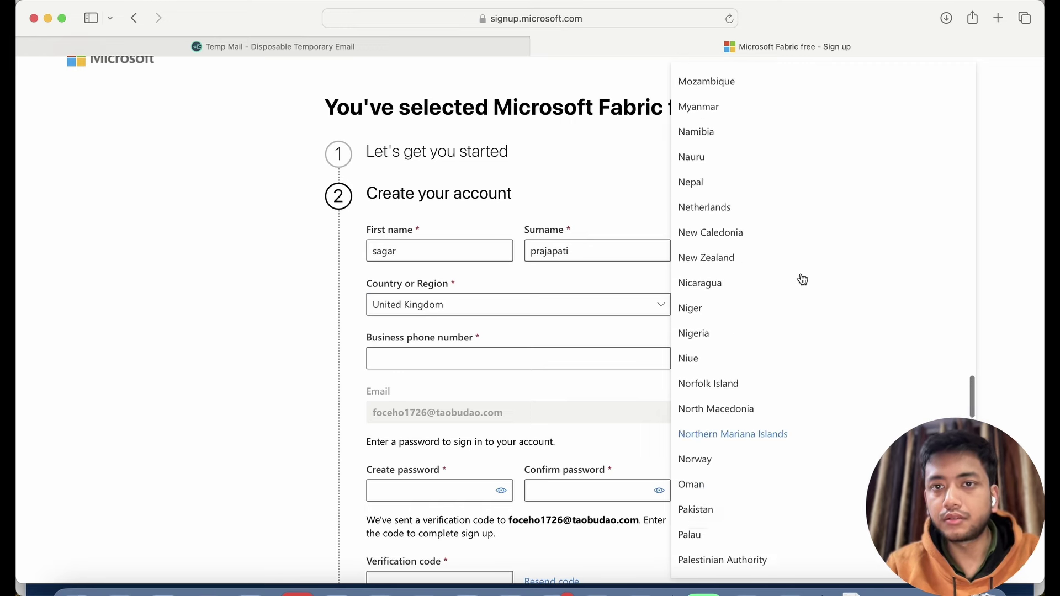
scroll(802, 279, "up", 10)
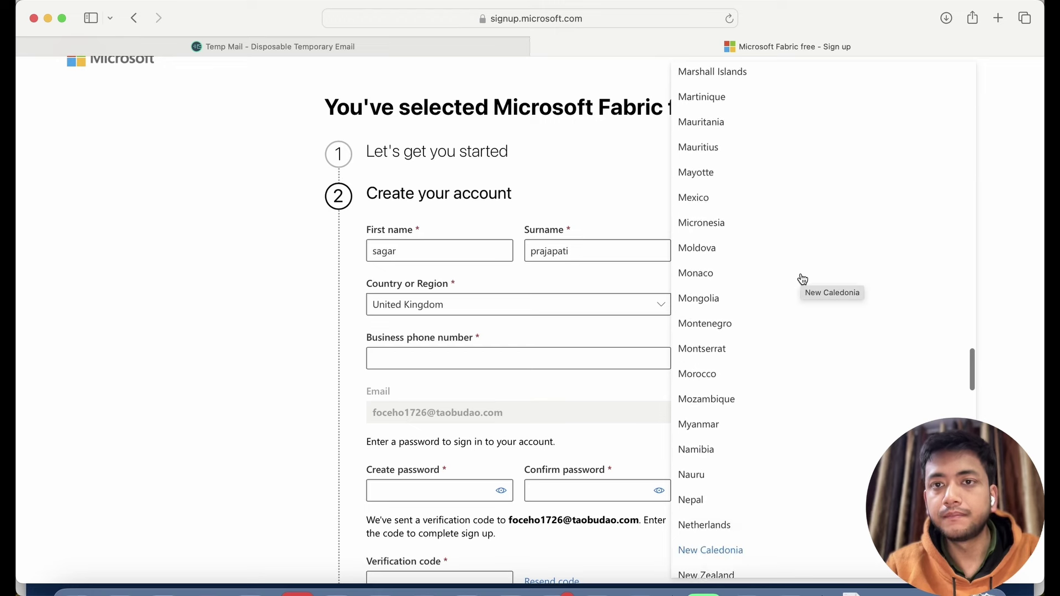
scroll(802, 279, "up", 6)
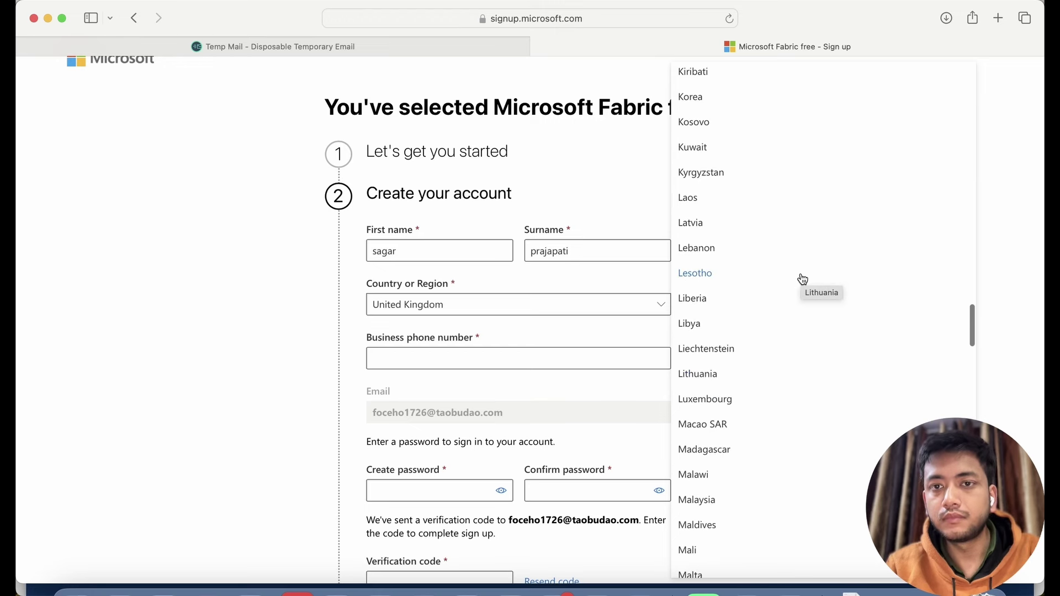
scroll(802, 279, "up", 5)
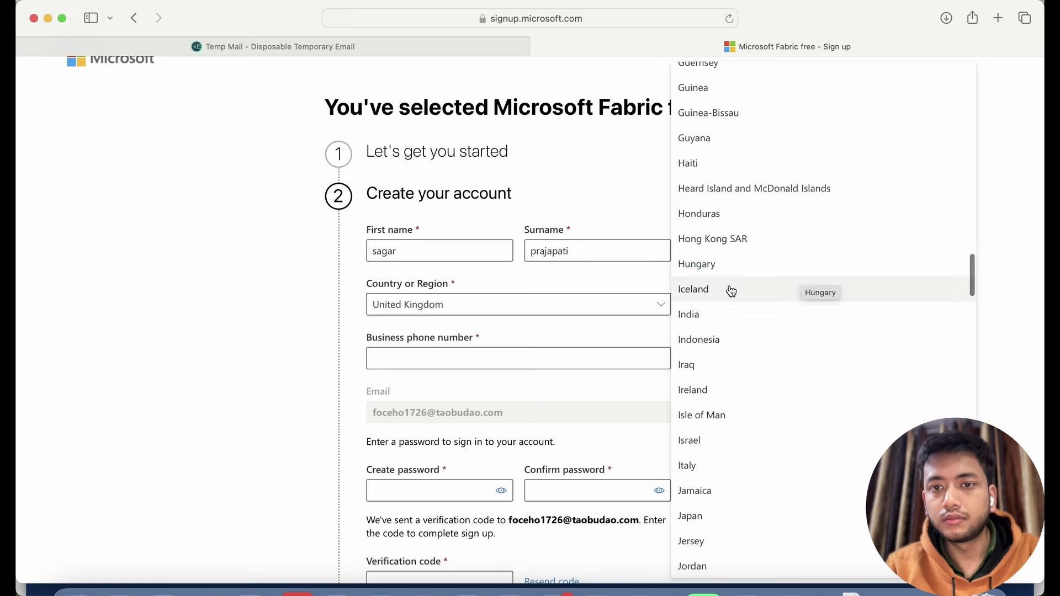
left_click(695, 315)
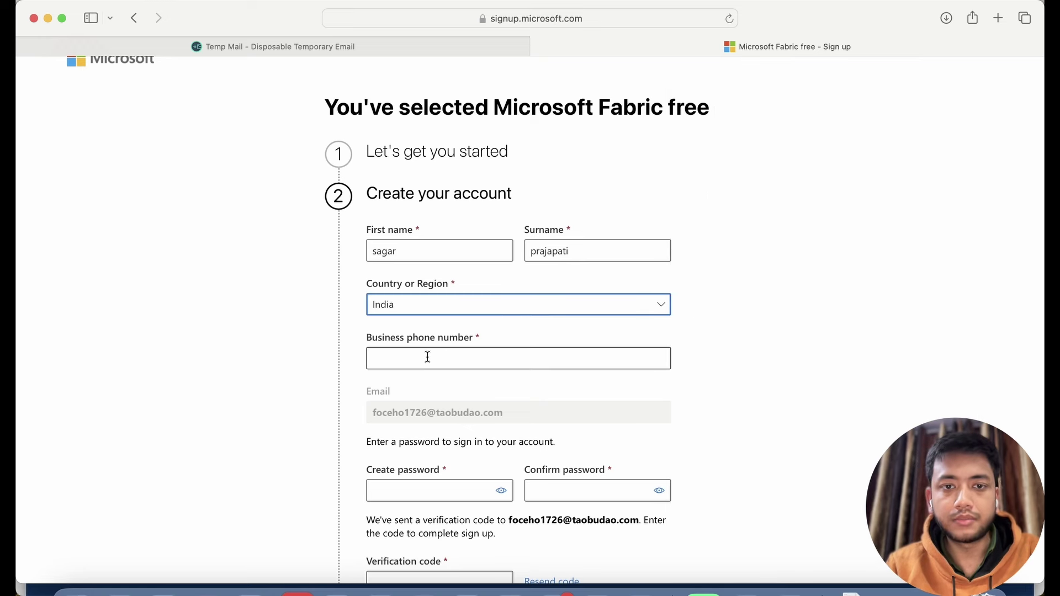
scroll(428, 353, "down", 2)
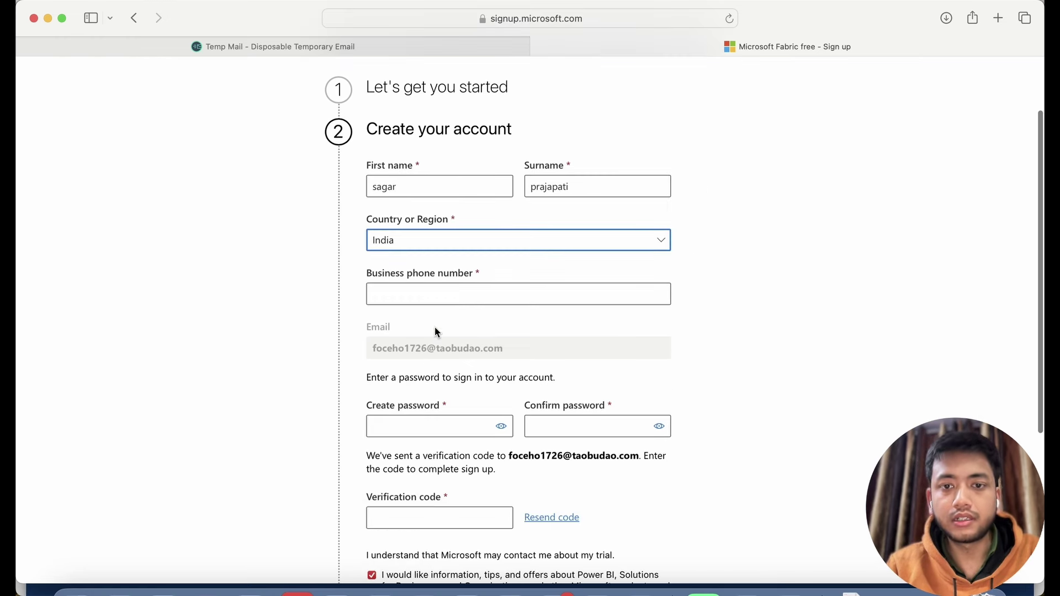
scroll(436, 331, "down", 1)
Step: Fill in the business phone number field on the sign-up form
left_click(392, 391)
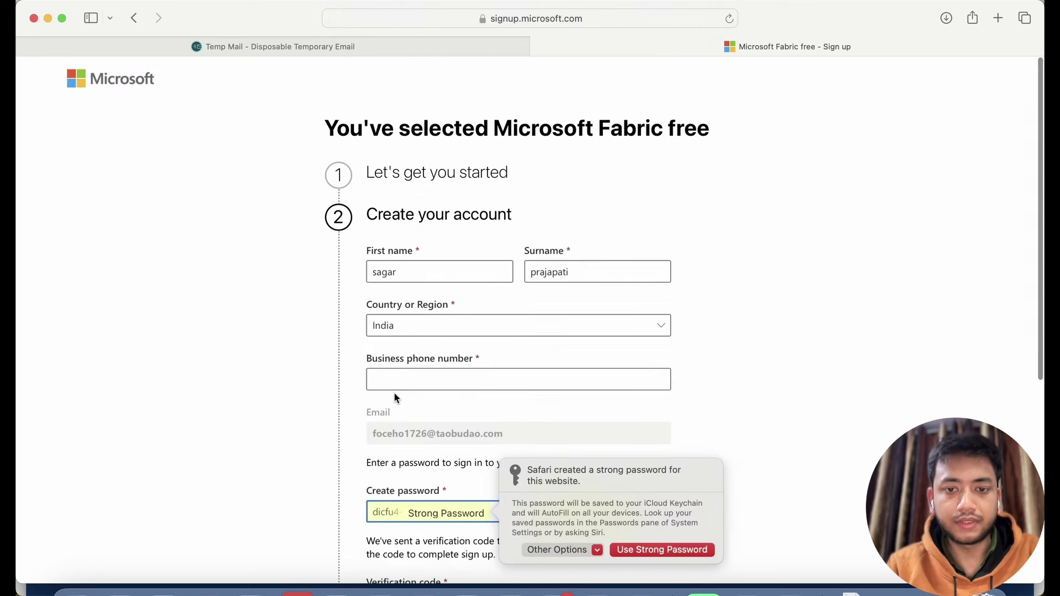
left_click(394, 393)
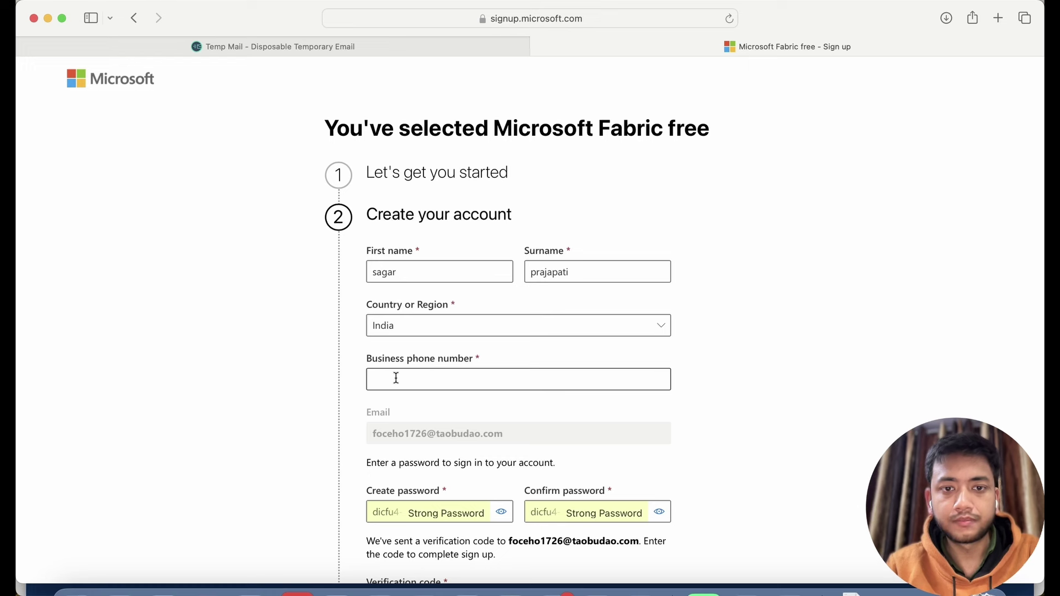
left_click(396, 378)
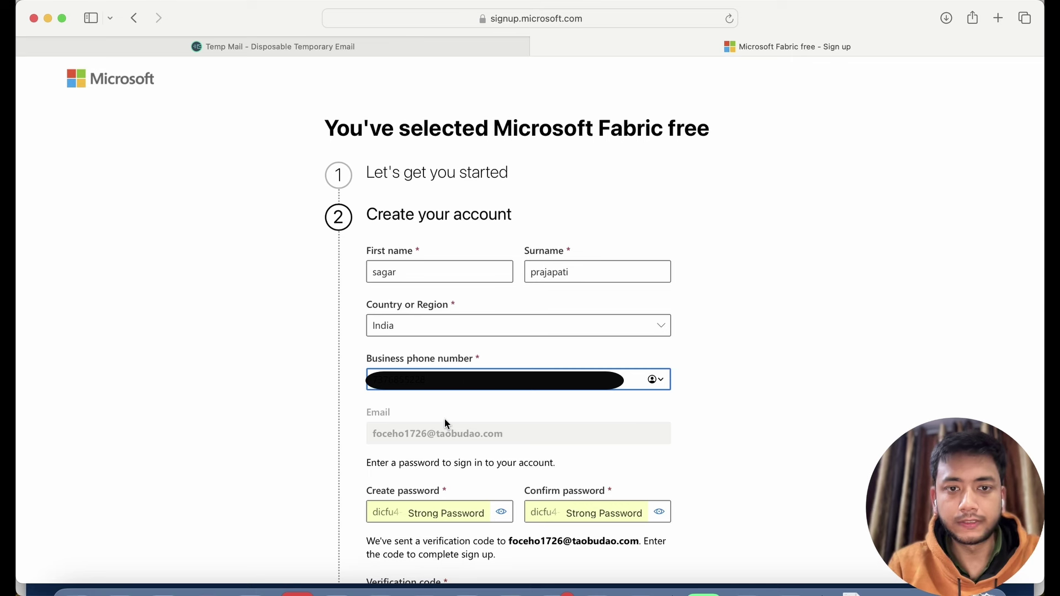
scroll(447, 424, "down", 3)
Step: Decline Safari's strong password and enter your own password in both password fields
left_click(428, 408)
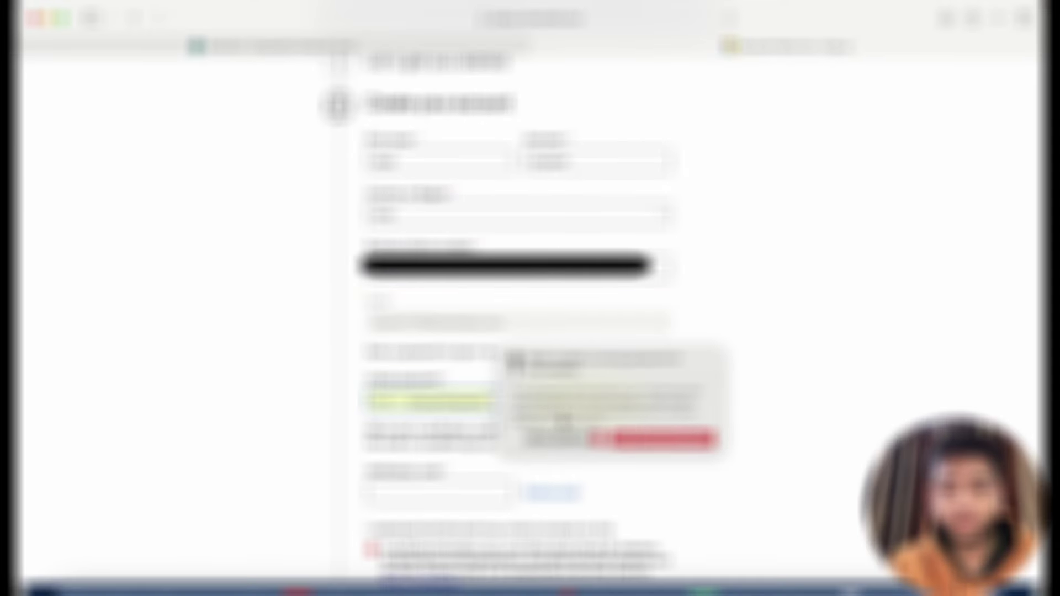
left_click(579, 439)
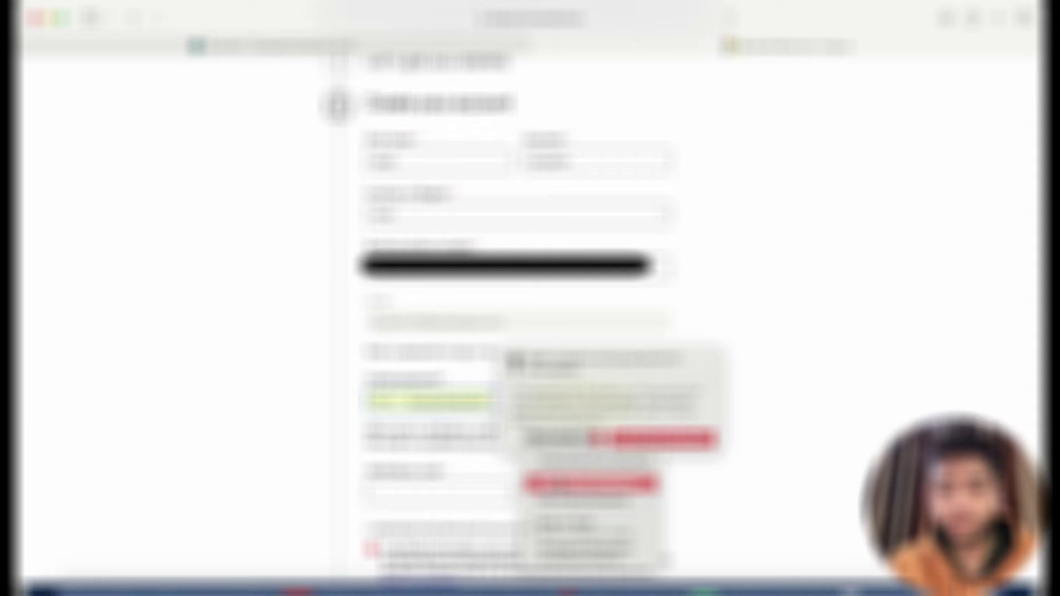
left_click(591, 483)
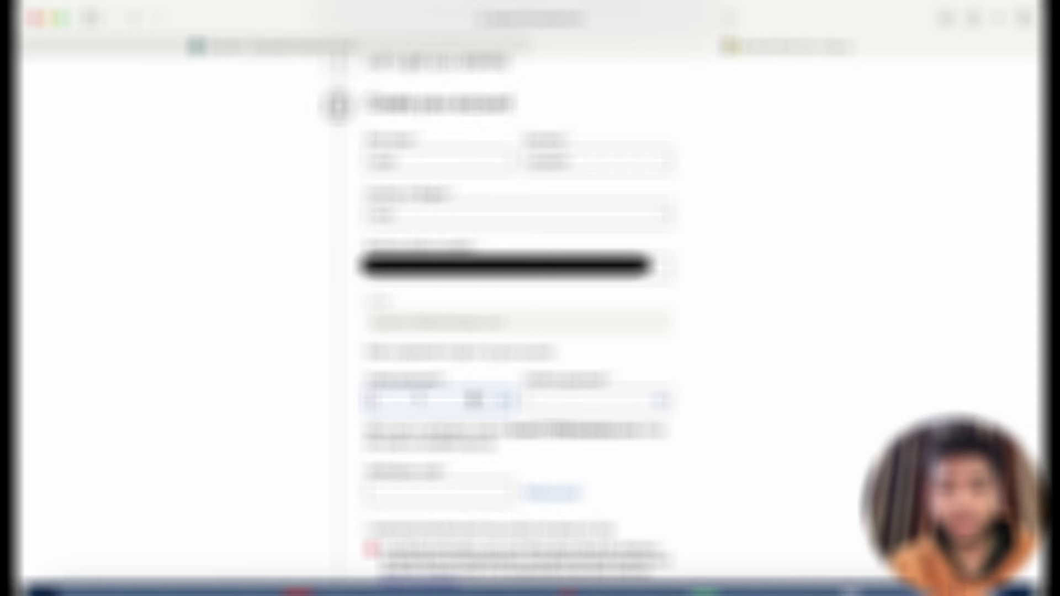
left_click(375, 417)
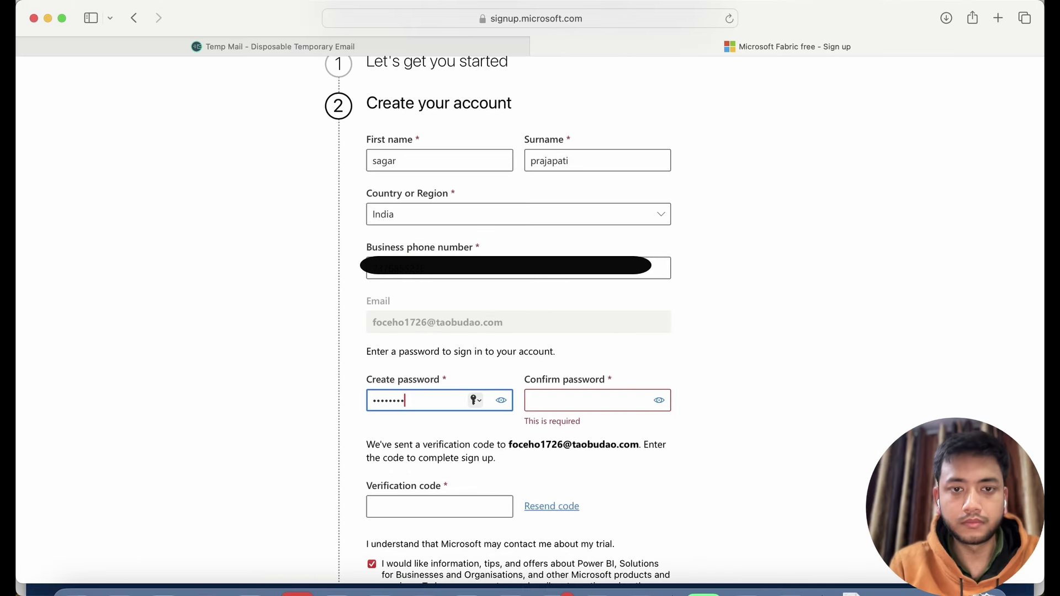
left_click(530, 401)
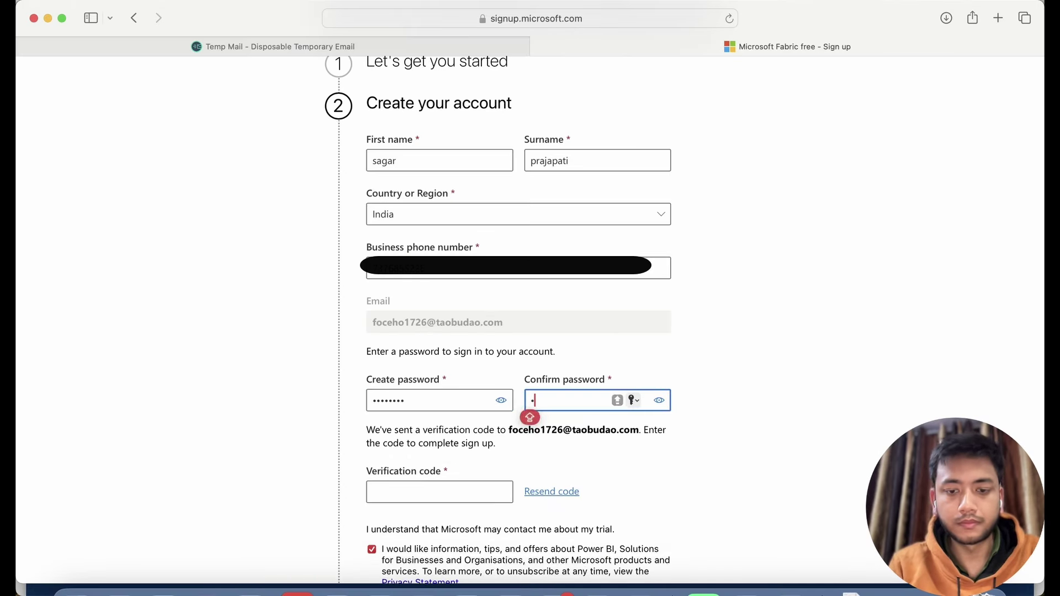
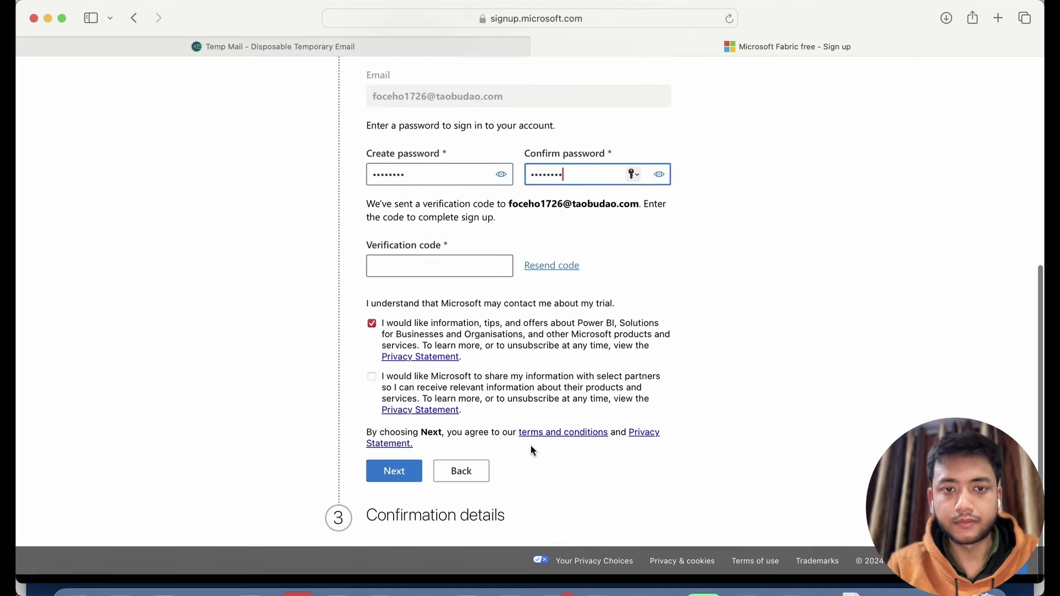
Step: Tick the partner-sharing consent box and request a new verification code
left_click(371, 386)
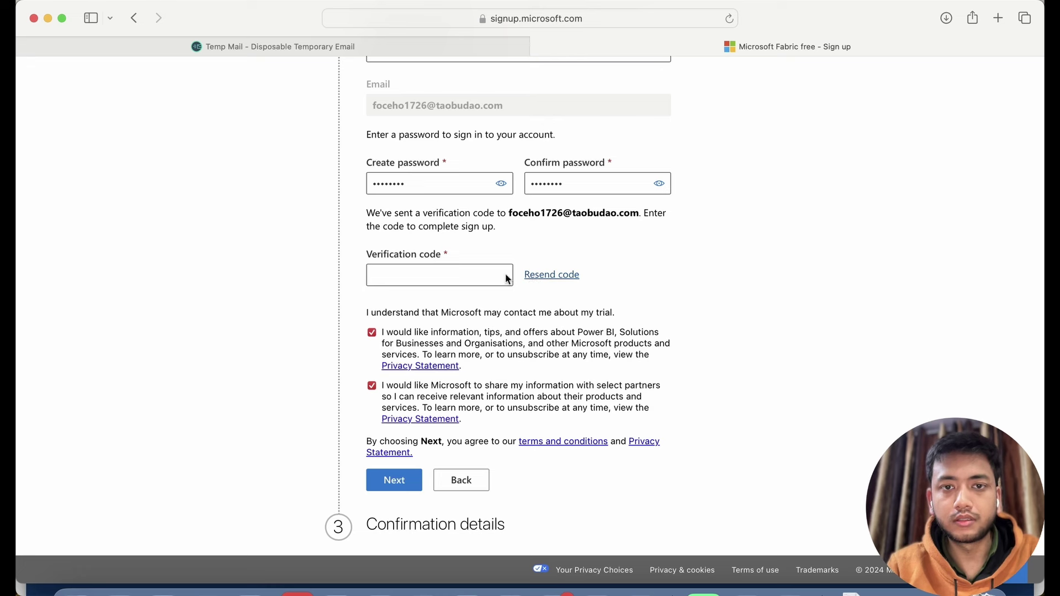
left_click(456, 270)
left_click(546, 274)
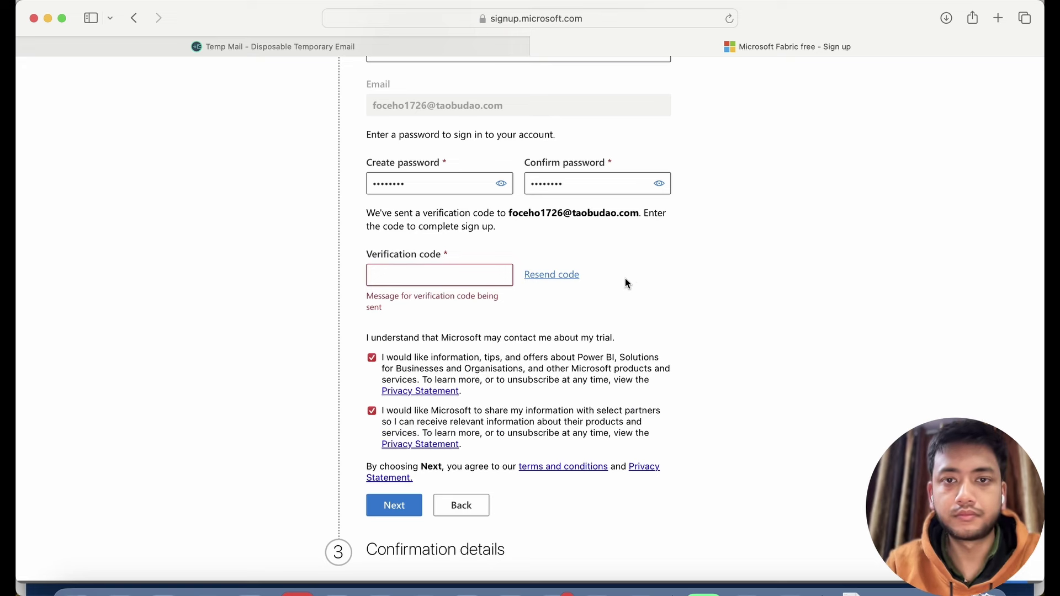
Step: Read the Fabric code from the Temp Mail inbox and type it into Verification code
scroll(625, 278, "up", 5)
scroll(627, 283, "up", 1)
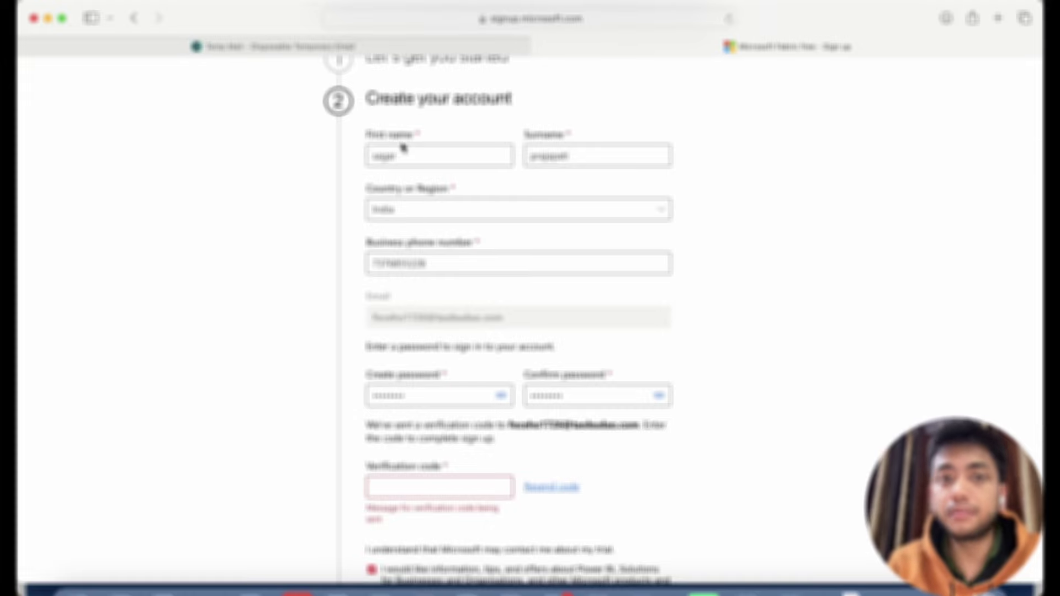
left_click(389, 46)
scroll(417, 421, "down", 6)
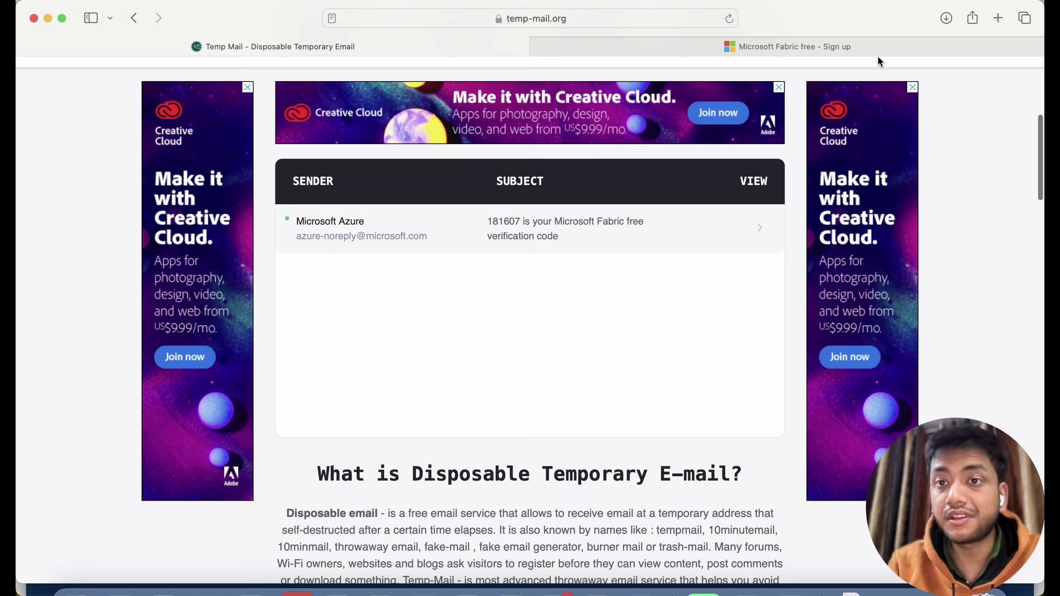
left_click(823, 47)
left_click(420, 486)
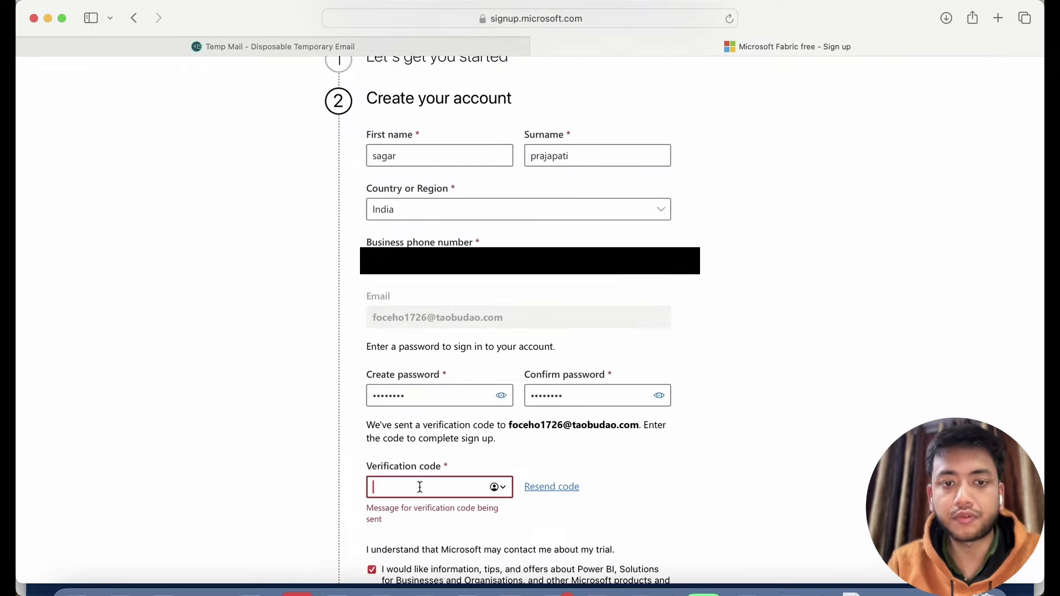
left_click(384, 49)
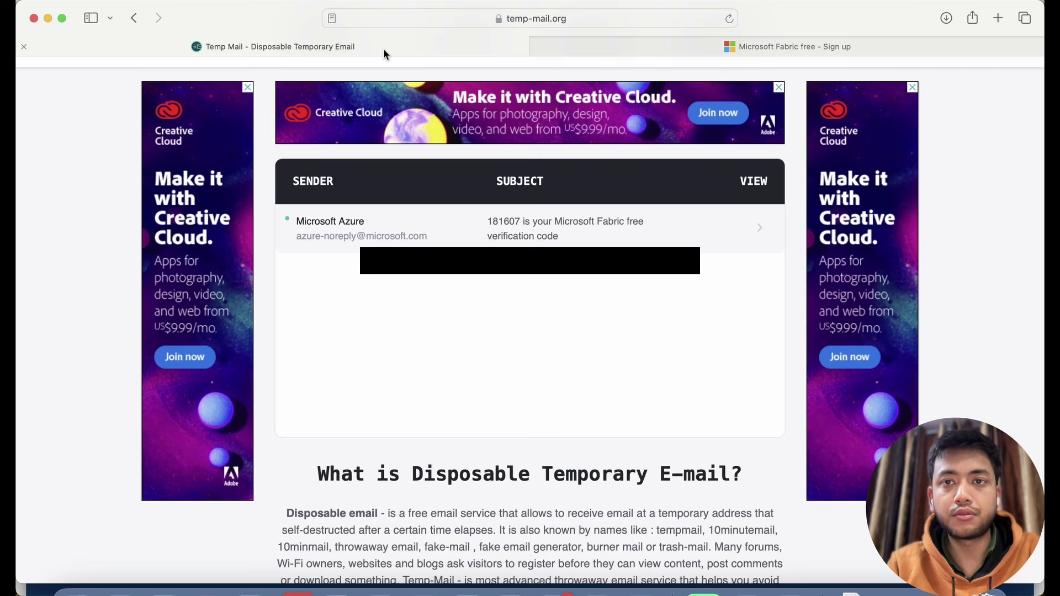
left_click(699, 48)
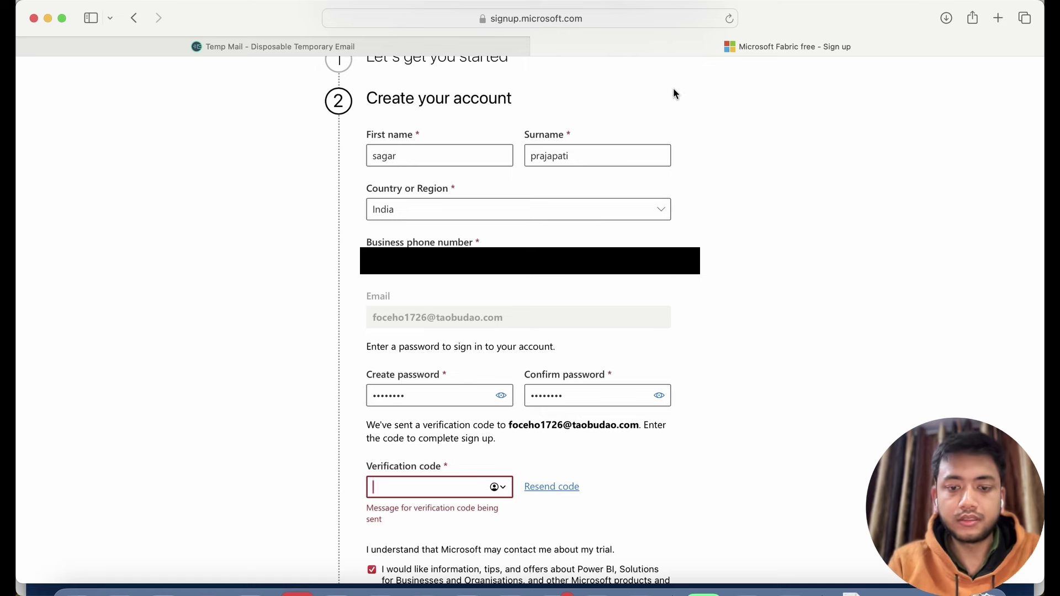
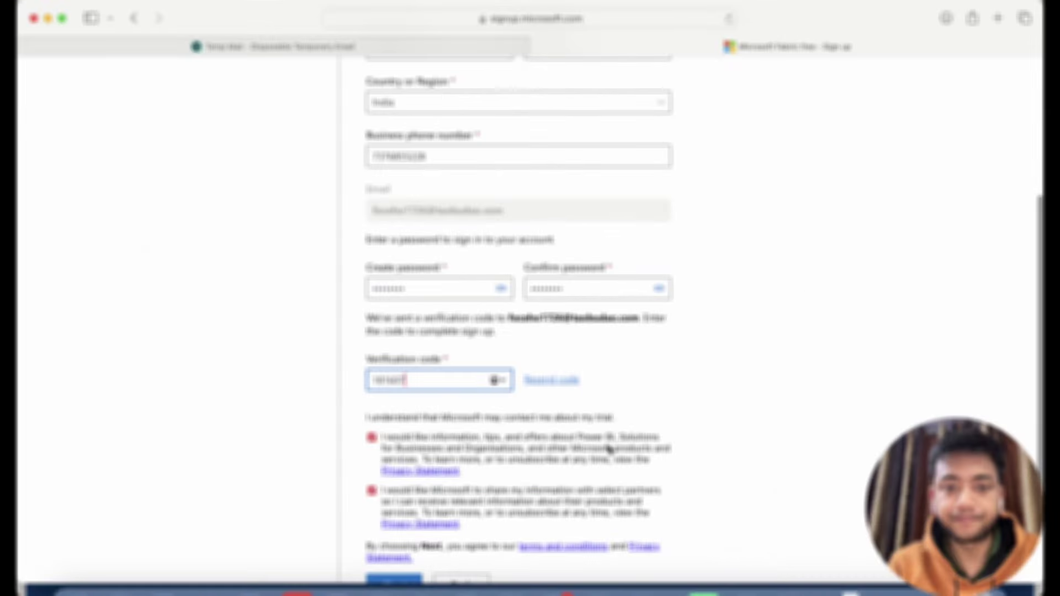
Step: Submit the form with Next and select the new username on the confirmation page
left_click(404, 518)
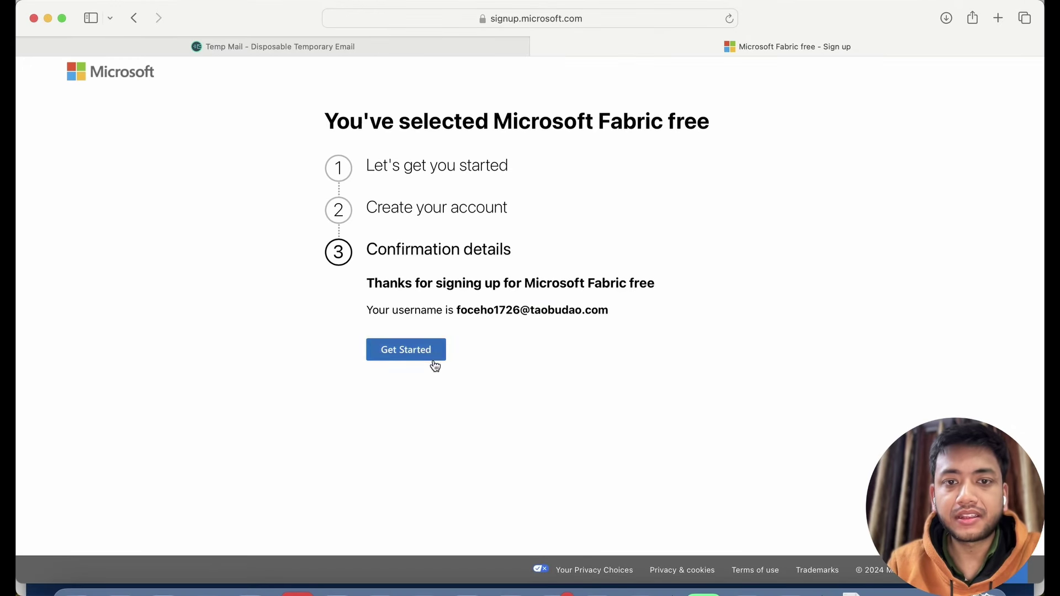
left_click_drag(456, 310, 612, 316)
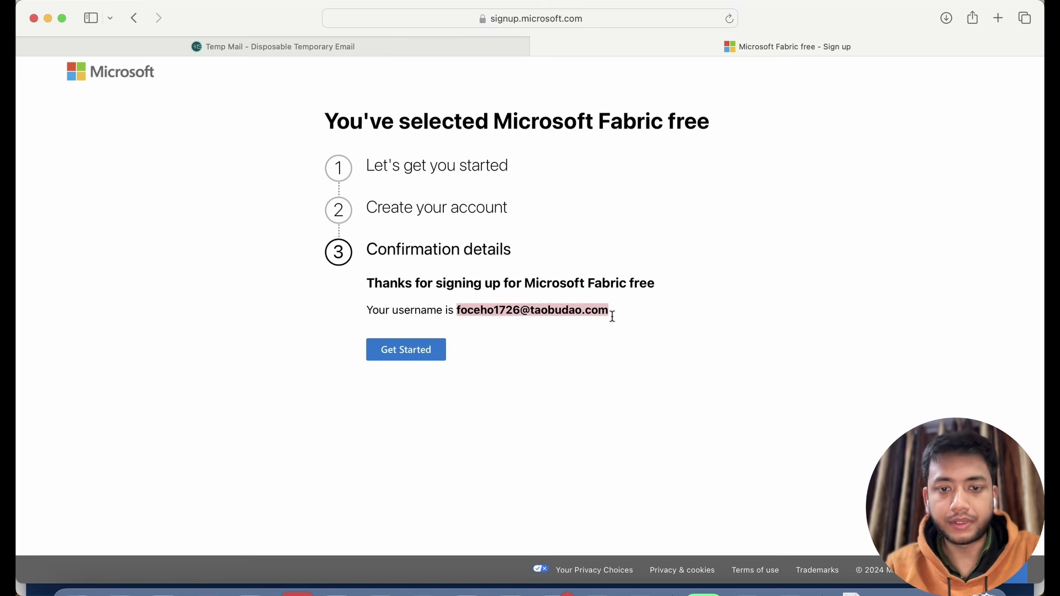
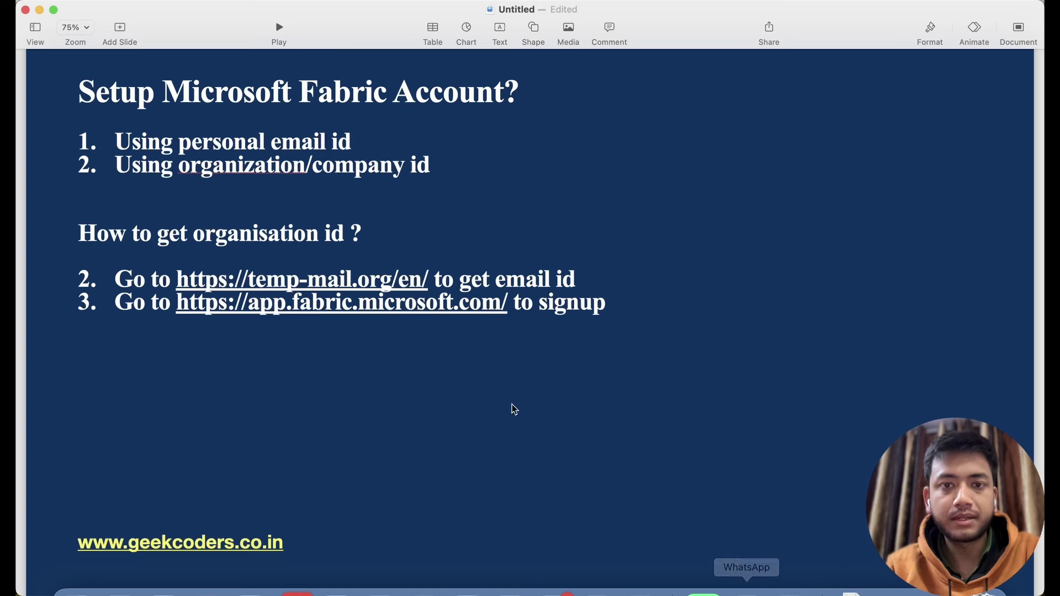
Step: Try pasting the temporary e-mail as a new list item after 'signup', then undo it
left_click(621, 306)
double_click(621, 307)
left_click(621, 307)
key("Return")
key("super+v")
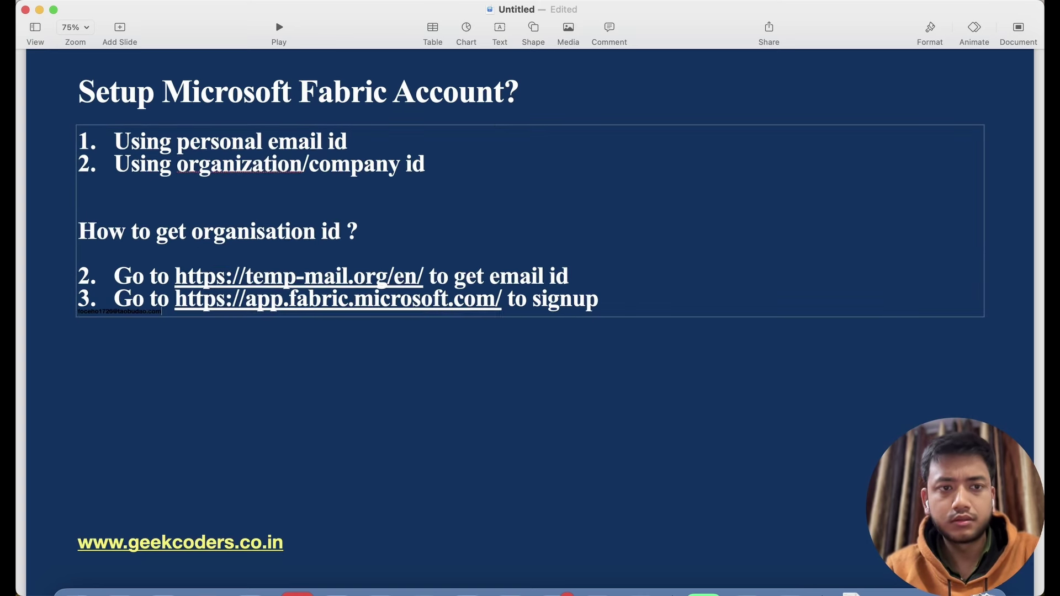
key("super+z")
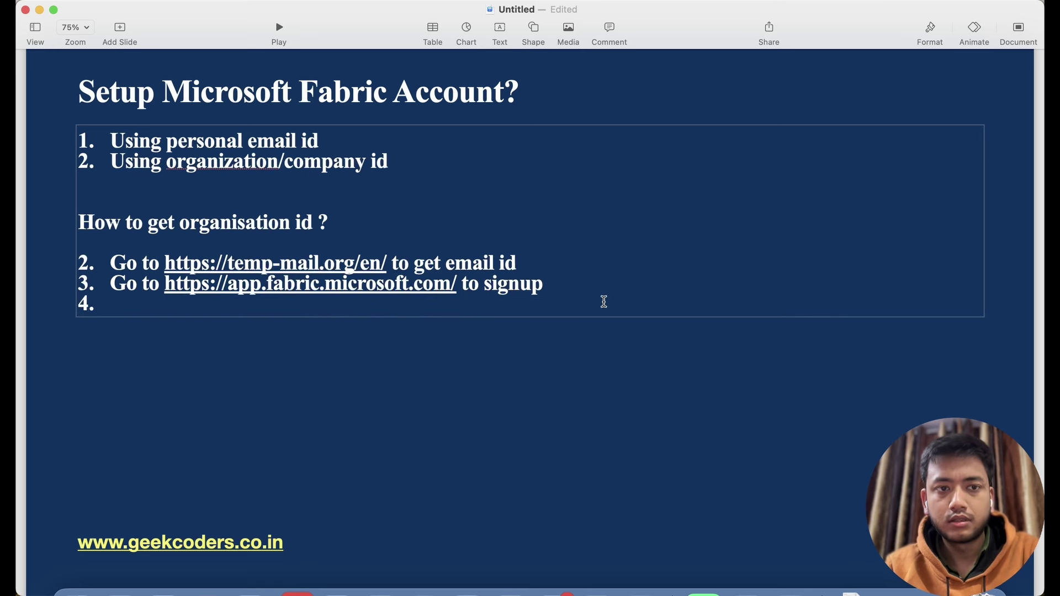
Step: Append '. --' and the temporary e-mail in matching style to the signup line, then return to the browser
left_click(589, 288)
type(". --")
key("alt+shift+super+v")
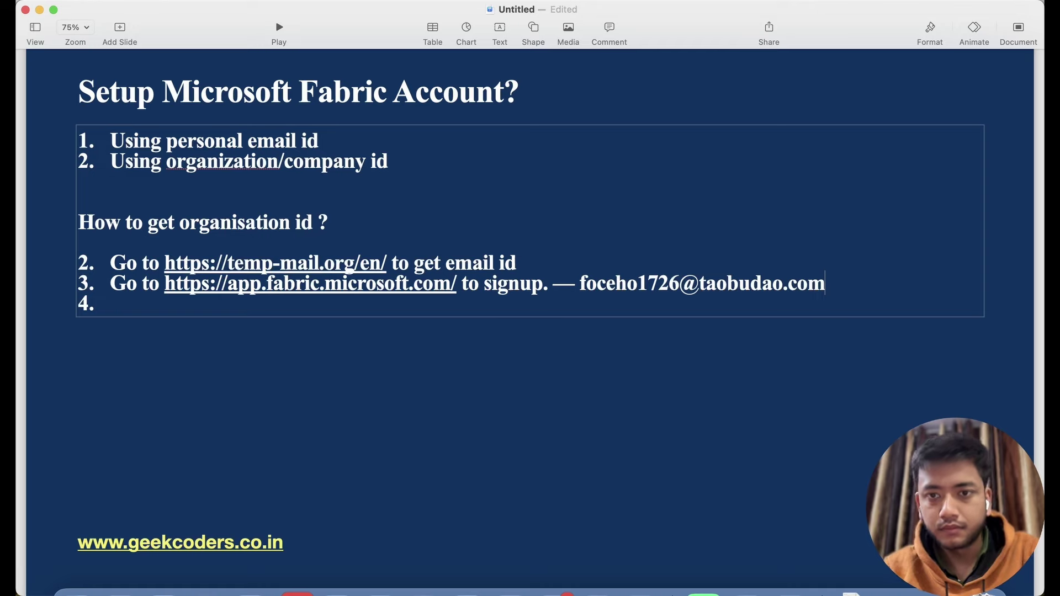
key("super+Tab")
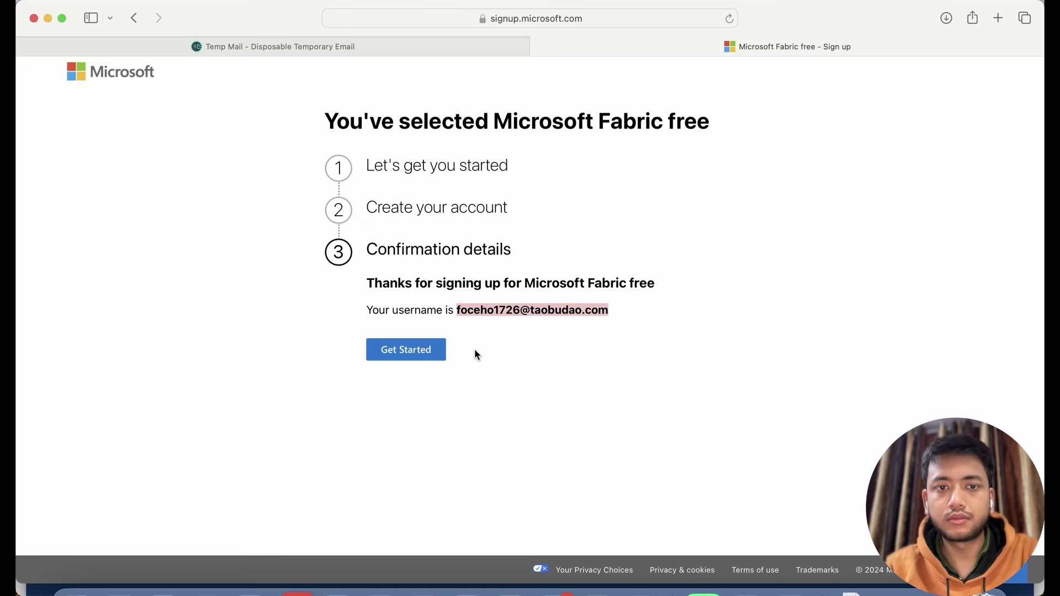
Step: Sign in with the new account's e-mail and password, decline saving the password, and postpone authenticator setup
left_click(423, 348)
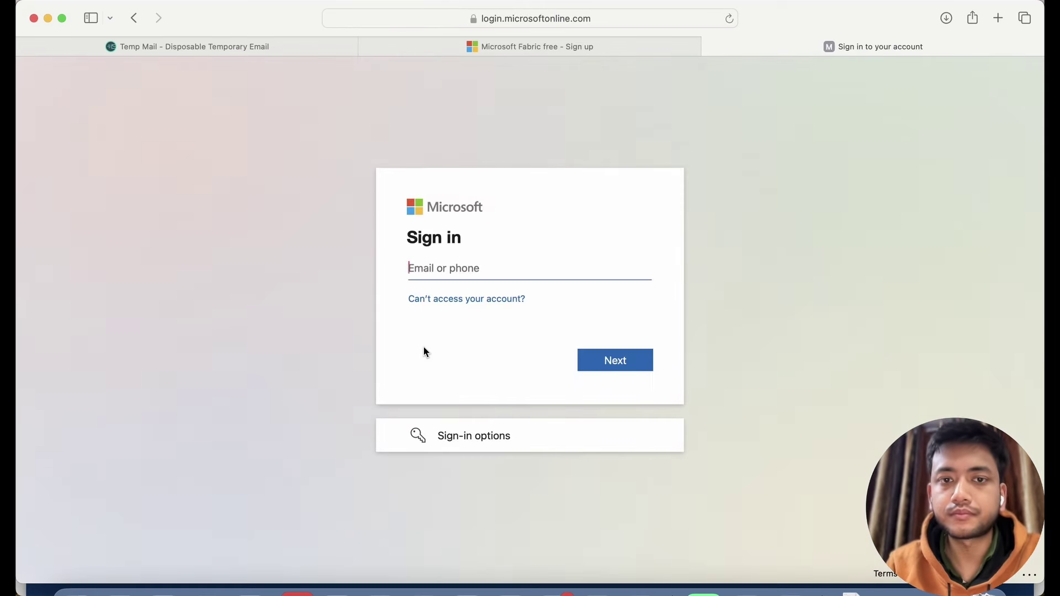
key("super+v")
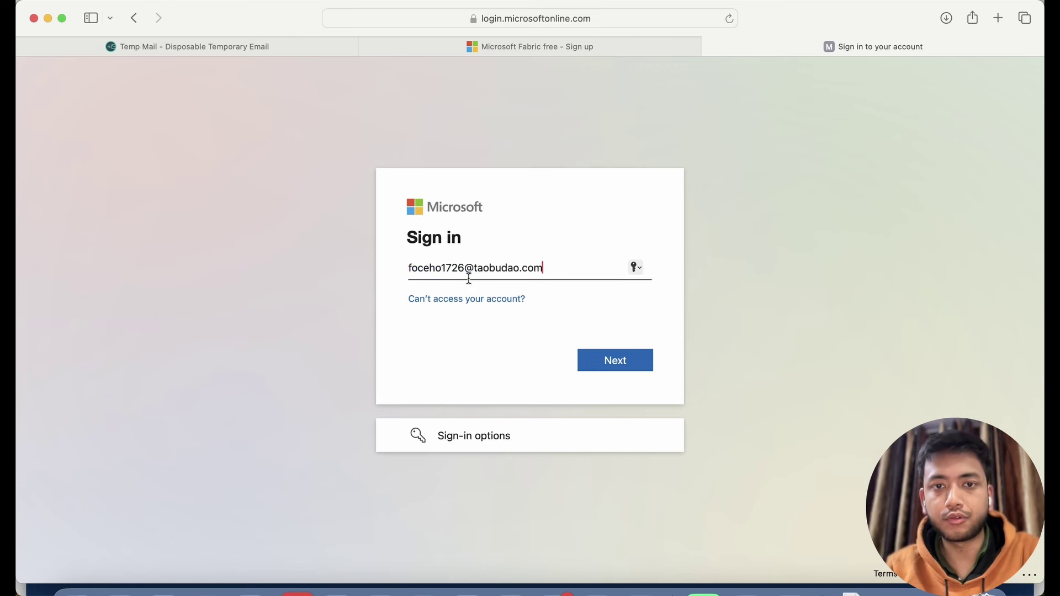
left_click(593, 359)
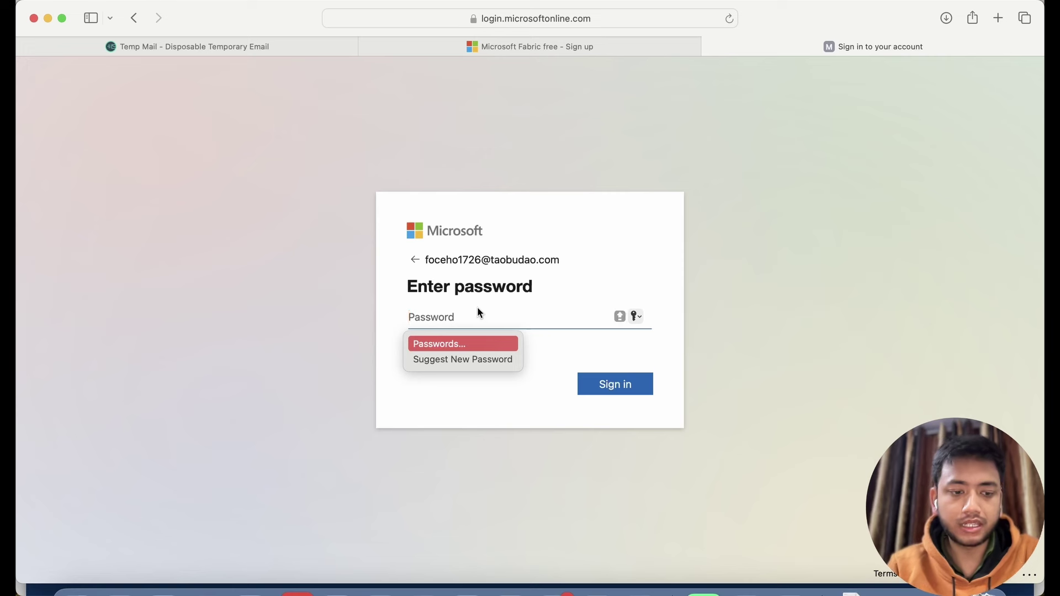
type("****")
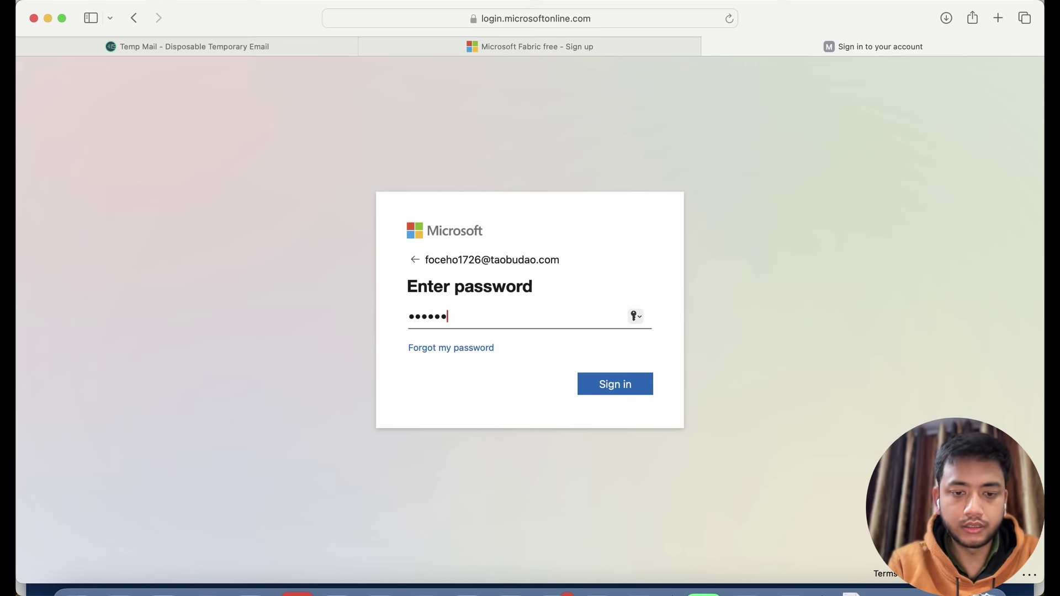
left_click(603, 386)
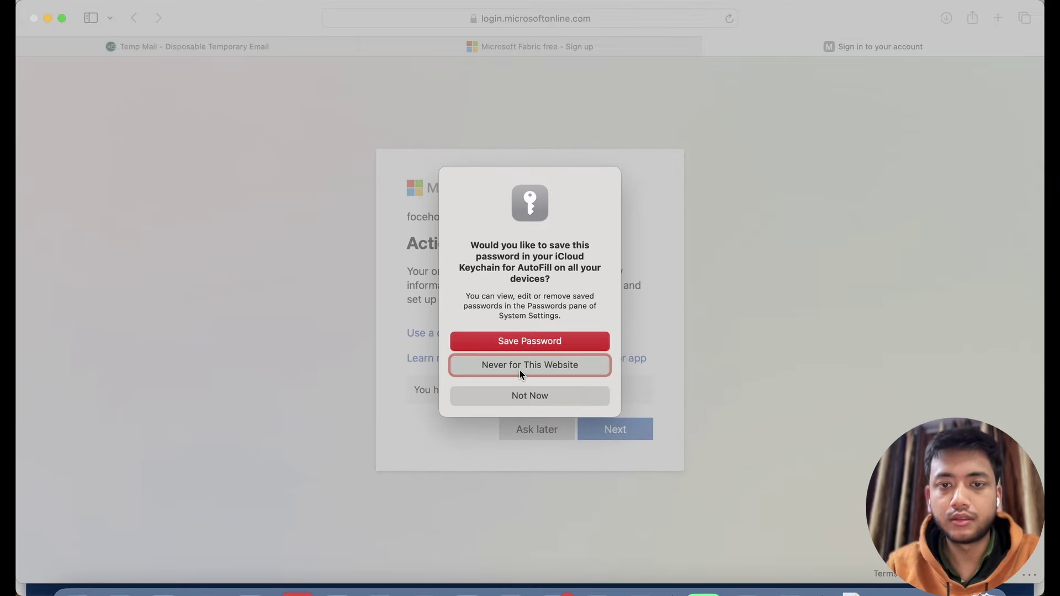
left_click(519, 369)
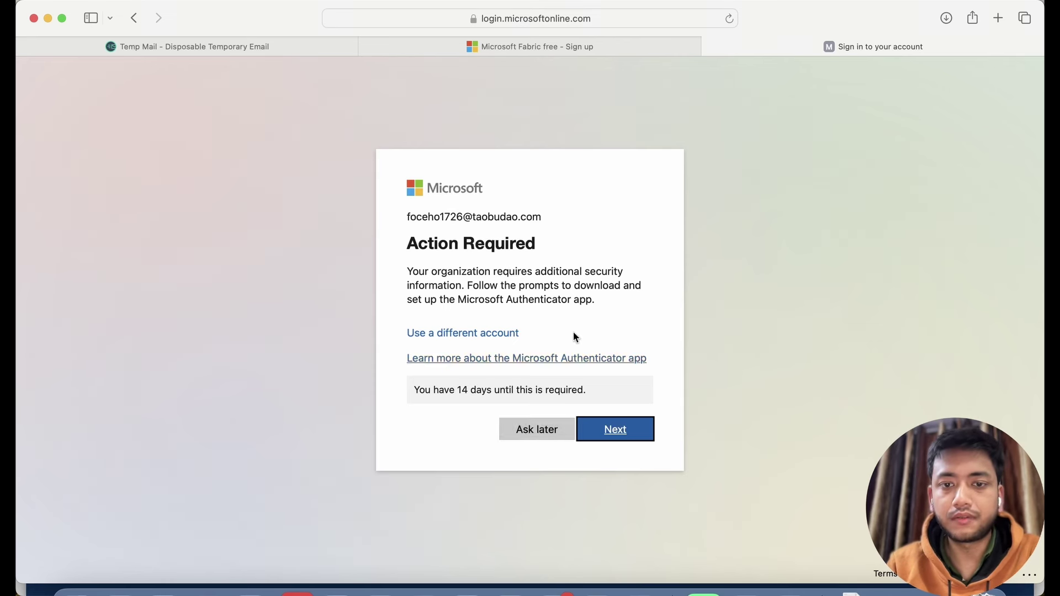
left_click(533, 429)
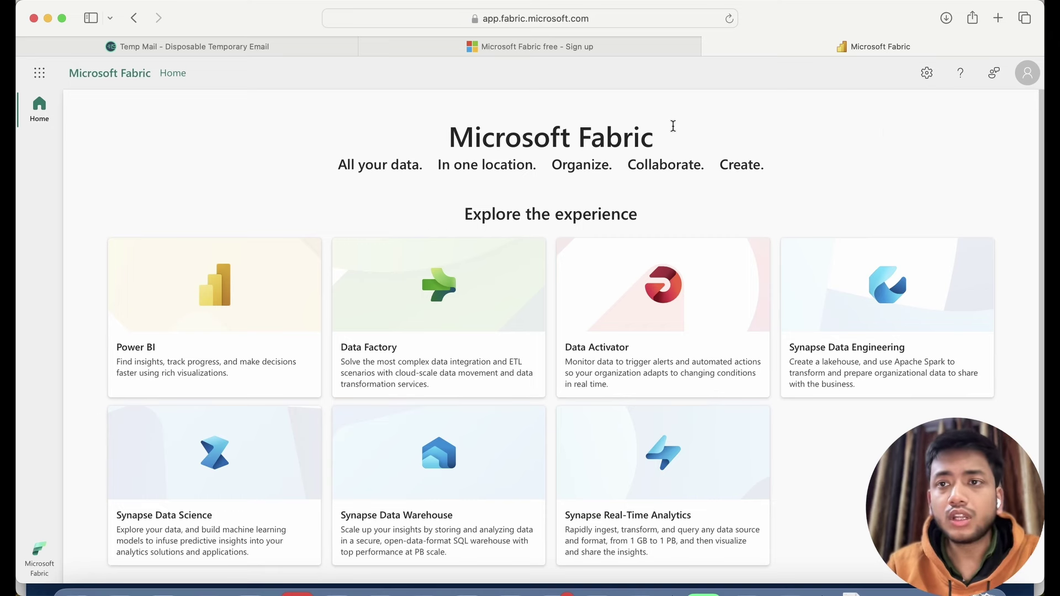
Step: Look through the settings panel, then show the account details with the Free account licence type
left_click(927, 73)
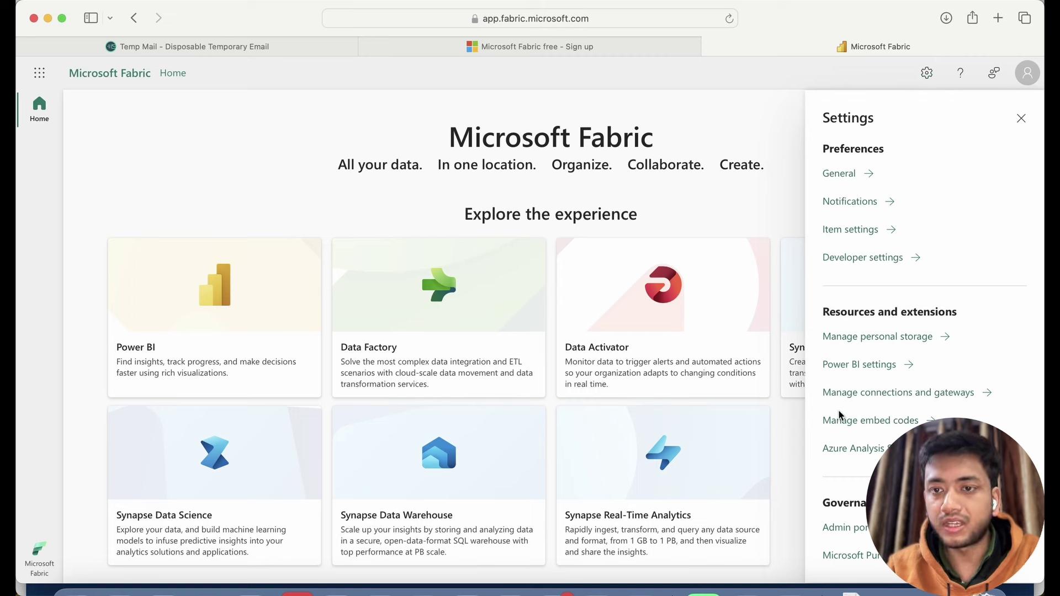
left_click(1028, 83)
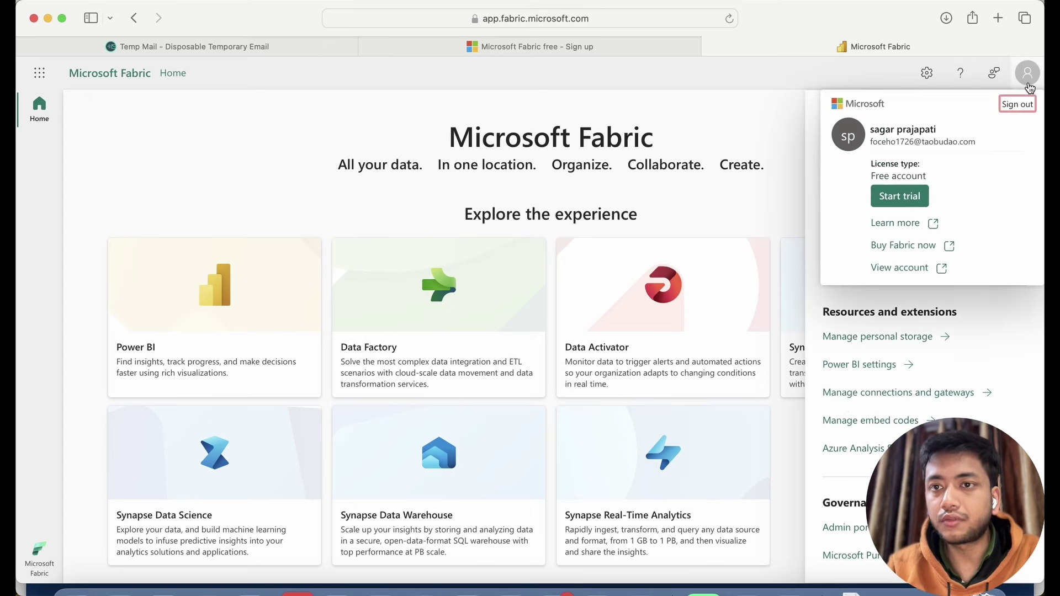
left_click(927, 75)
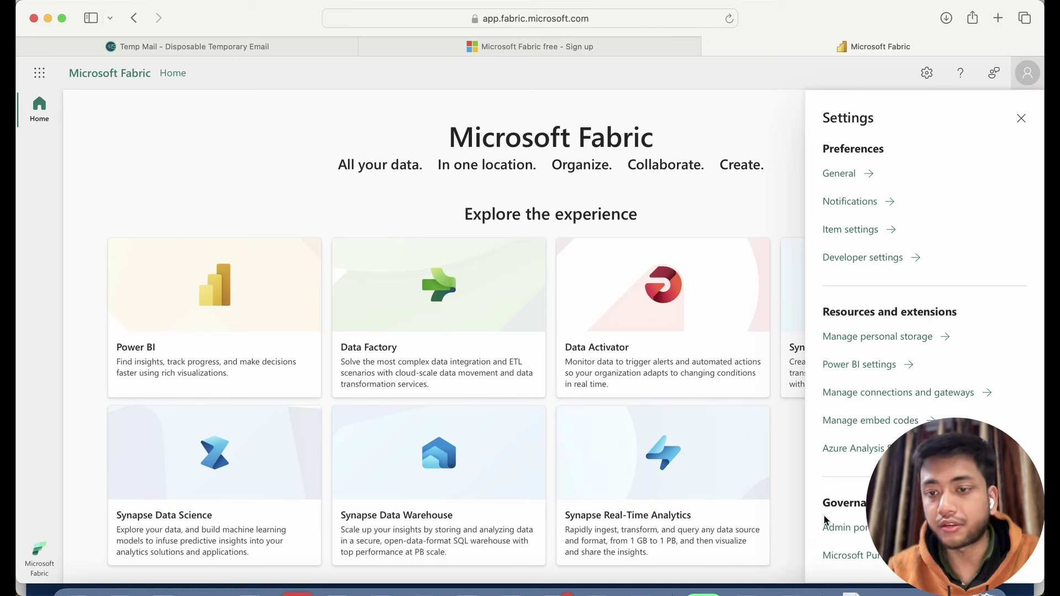
left_click(1019, 121)
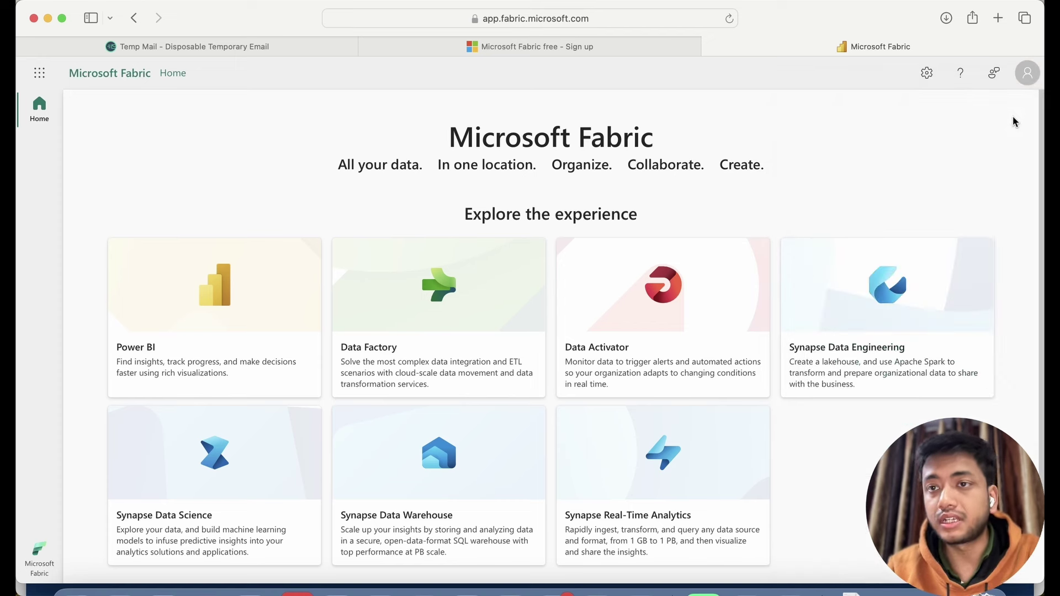
left_click(1020, 84)
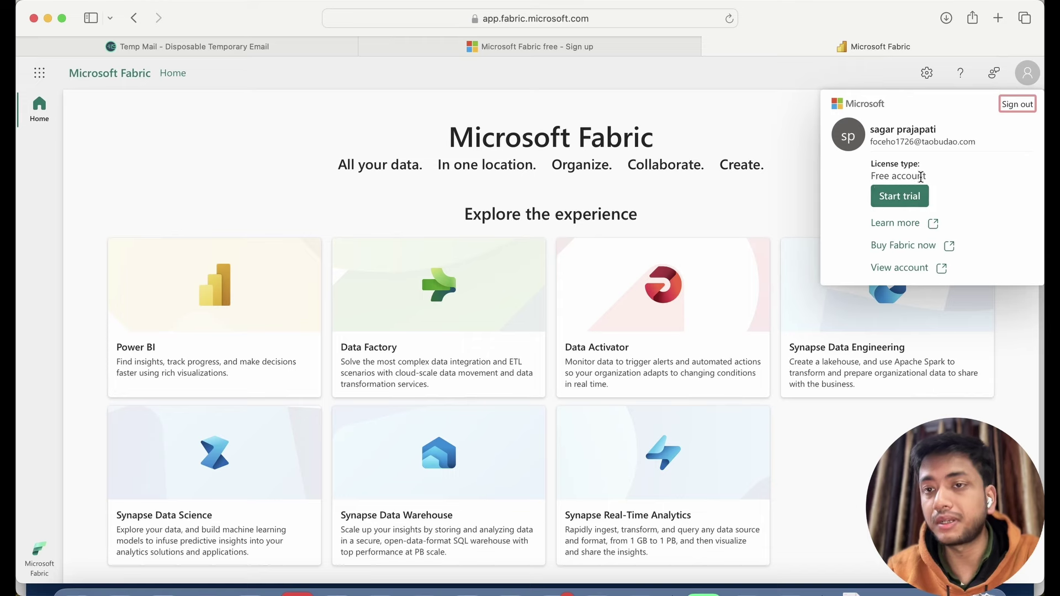
left_click(900, 199)
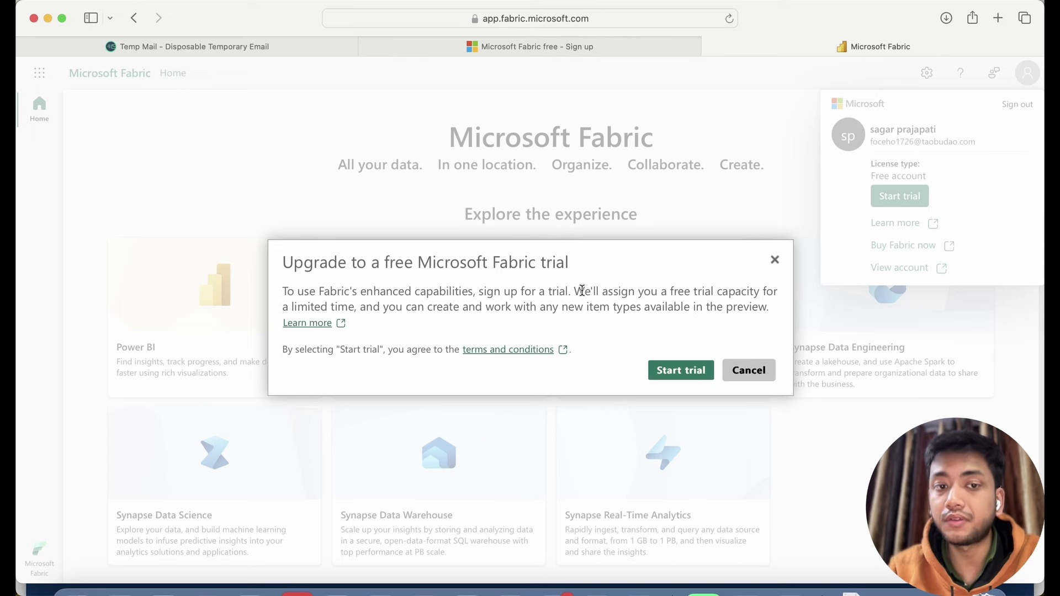
left_click_drag(450, 307, 579, 313)
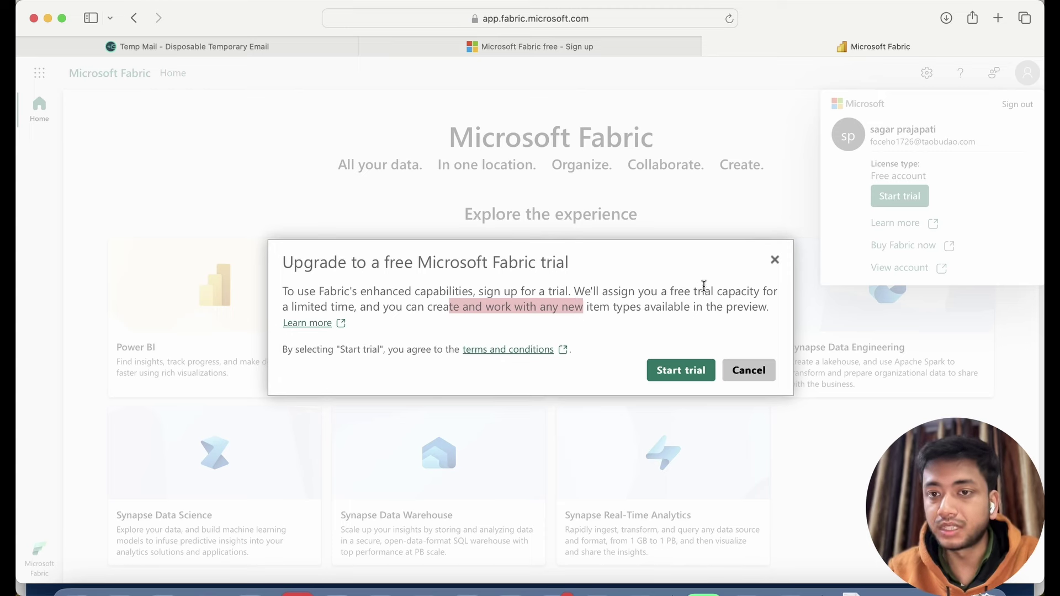
left_click(773, 261)
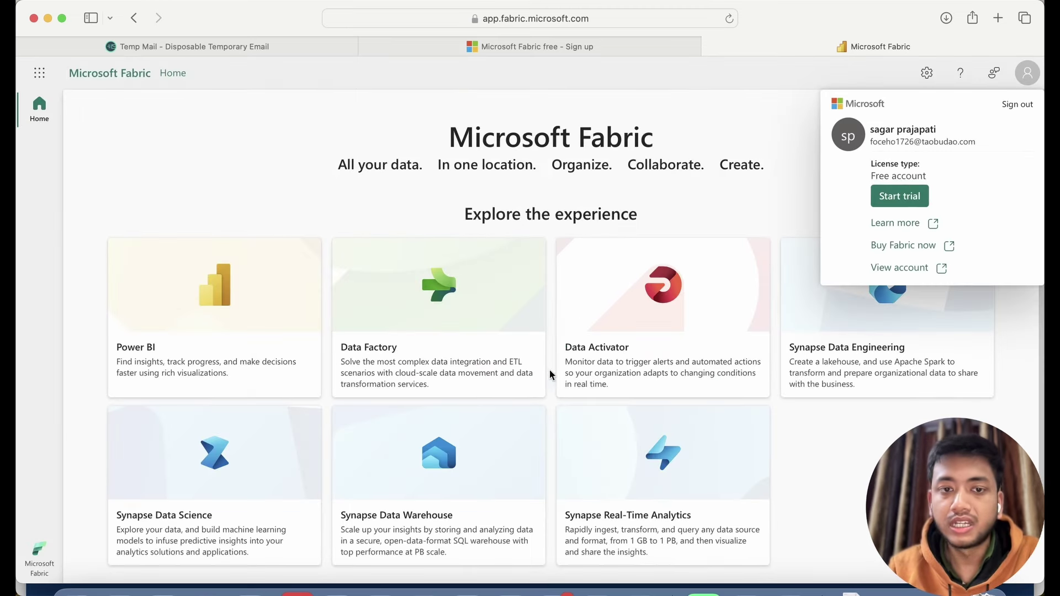
scroll(541, 386, "down", 2)
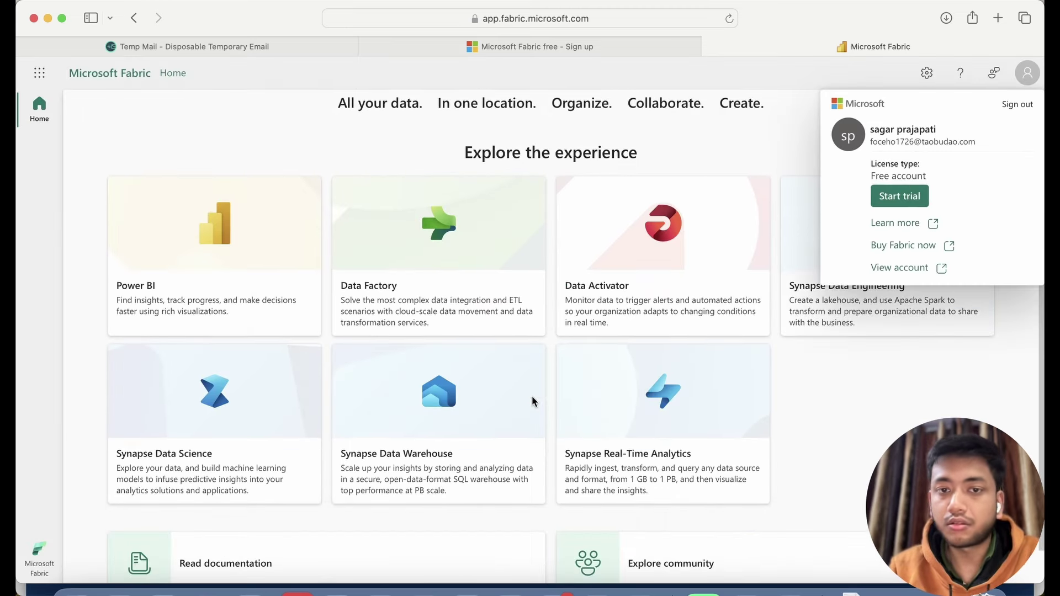
Step: From Data Factory, attempt a new Data pipeline in My workspace, which fails for lack of trial capacity
left_click(431, 256)
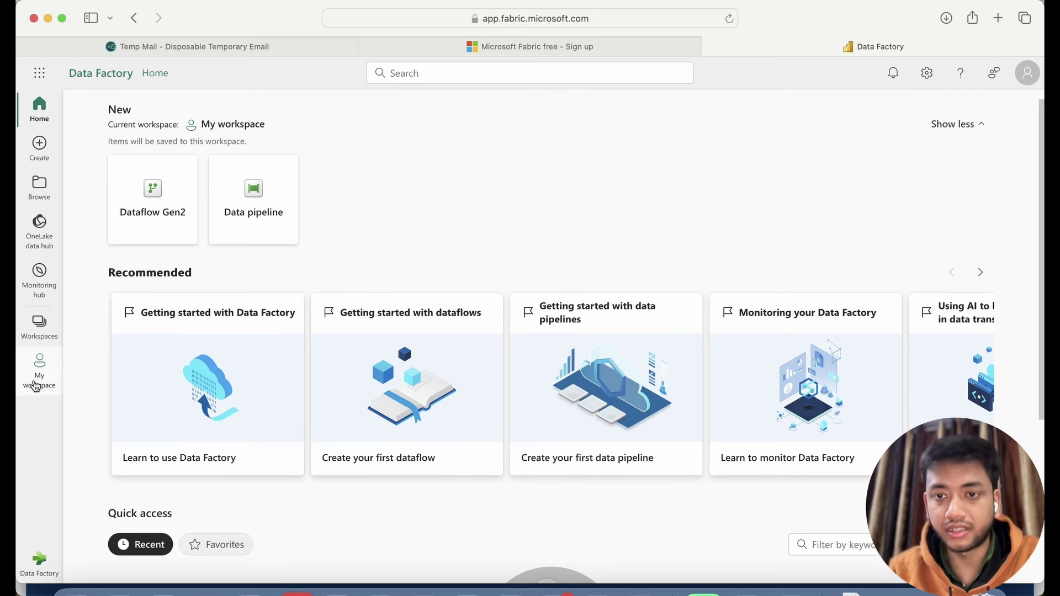
left_click(38, 381)
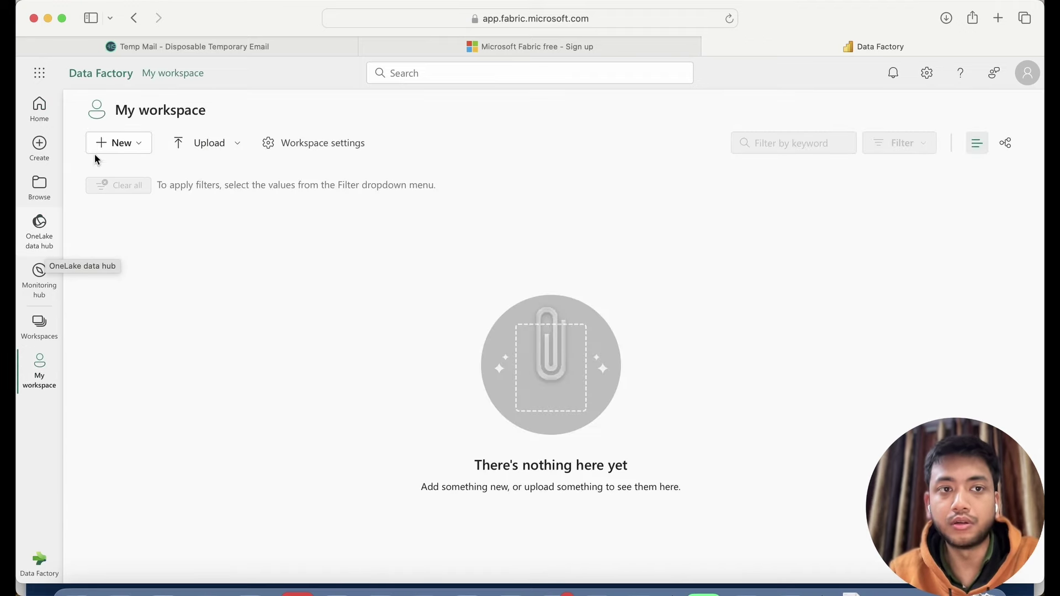
left_click(118, 144)
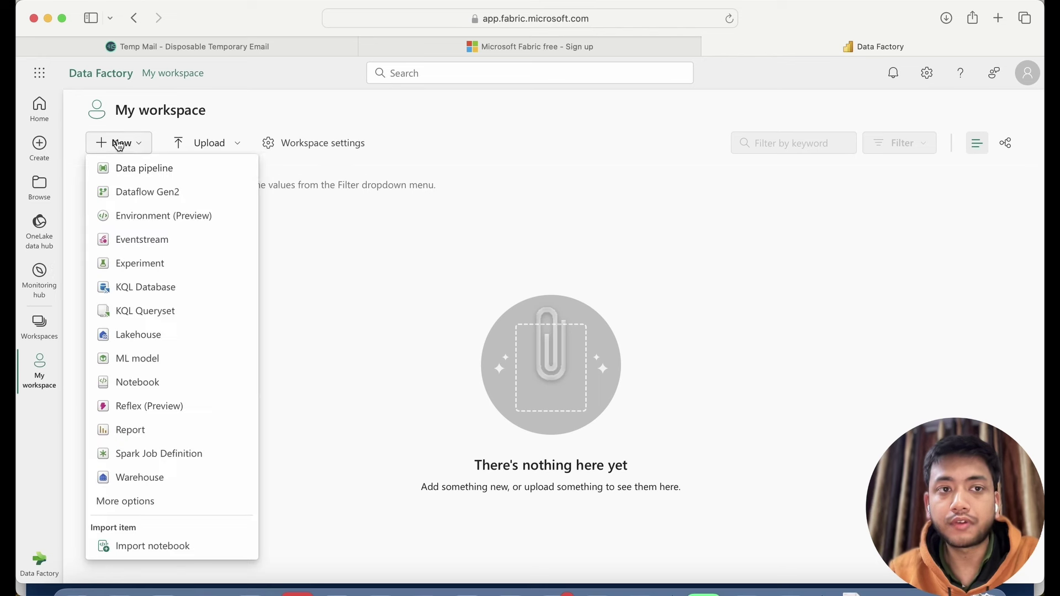
left_click(132, 170)
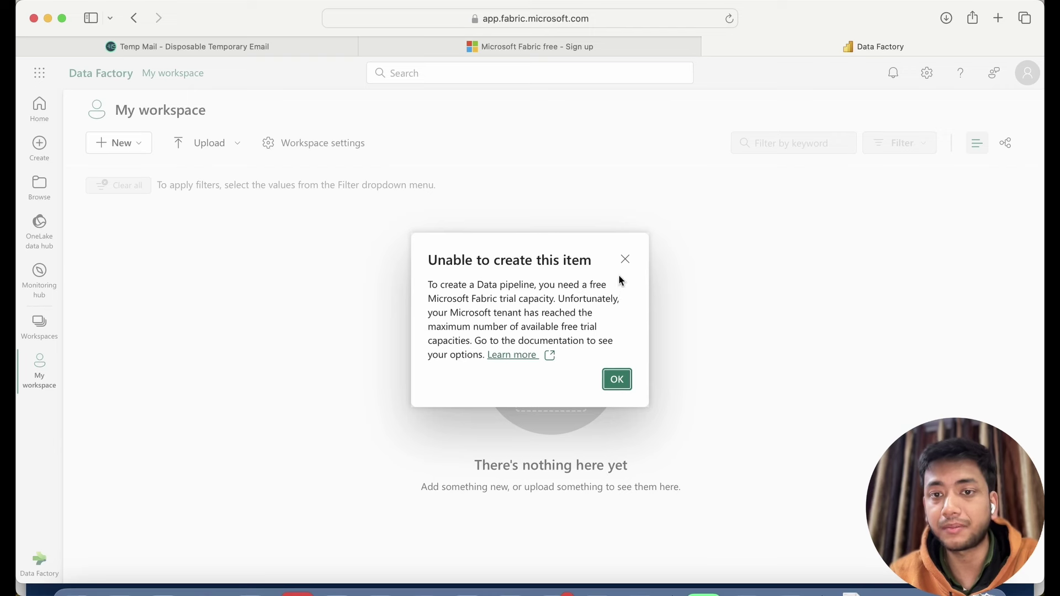
Step: Dismiss the capacity error and start the free Fabric trial from the account panel, leaving 59 days
left_click(626, 259)
left_click(1027, 73)
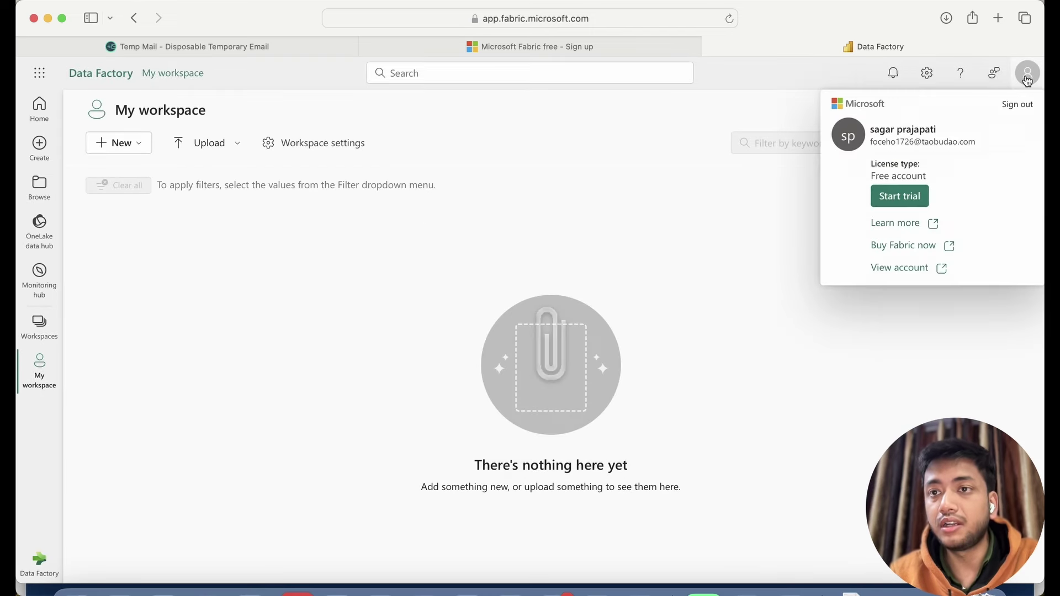
left_click(899, 196)
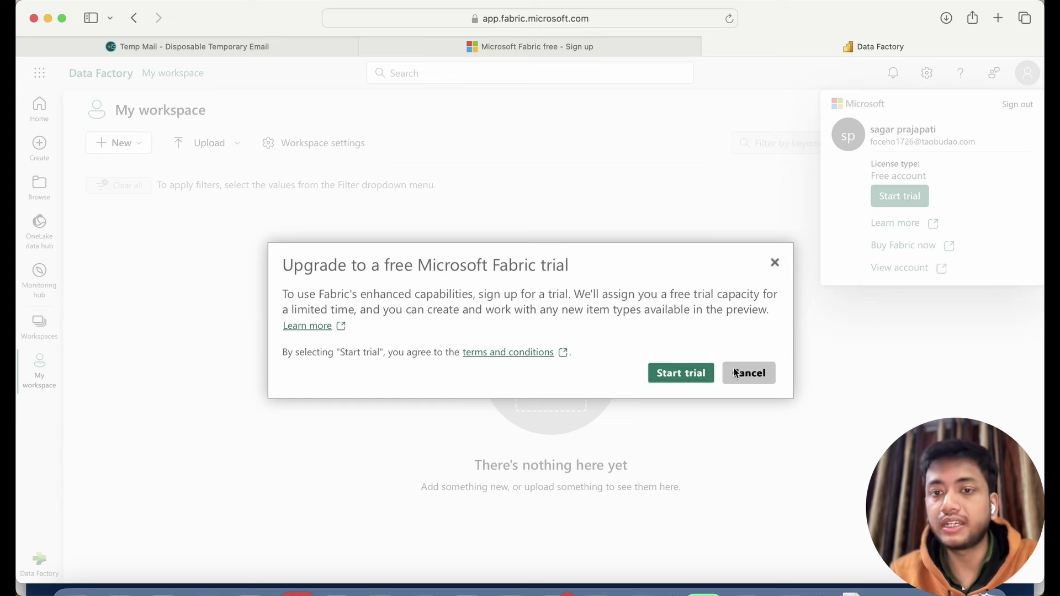
left_click(680, 374)
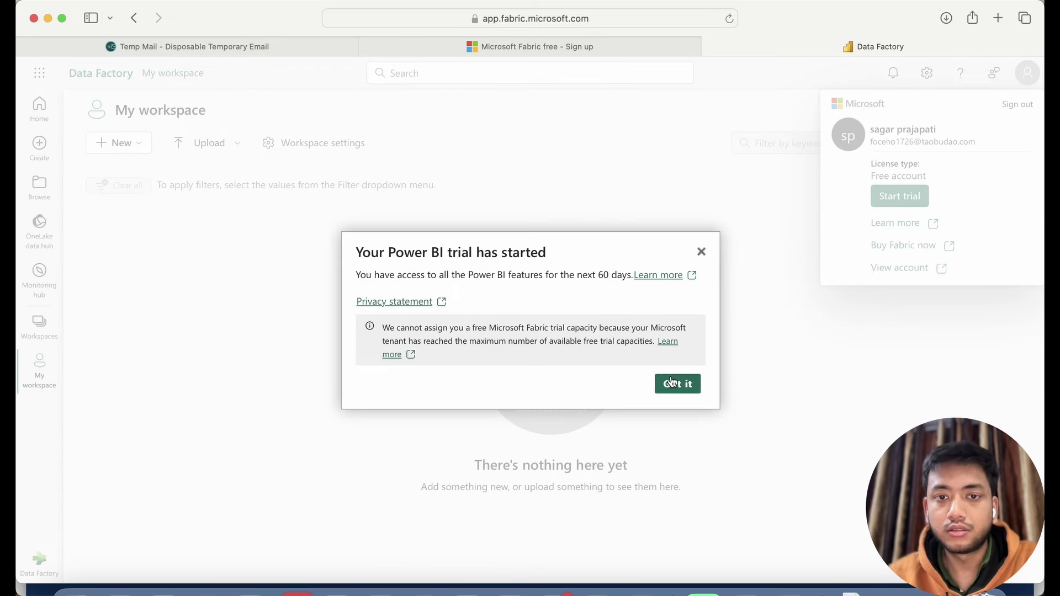
left_click(673, 386)
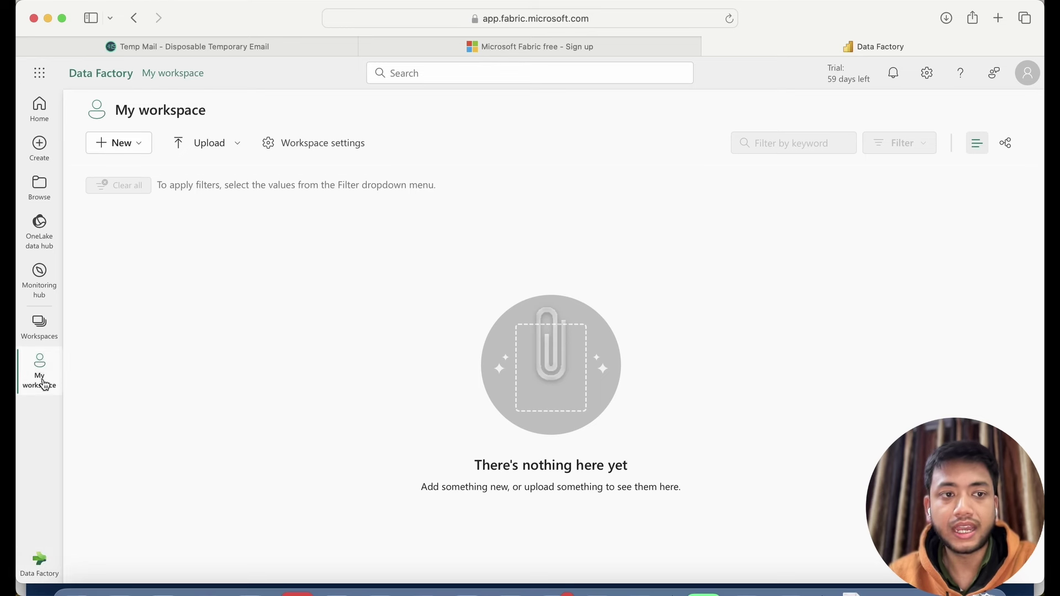
left_click(40, 560)
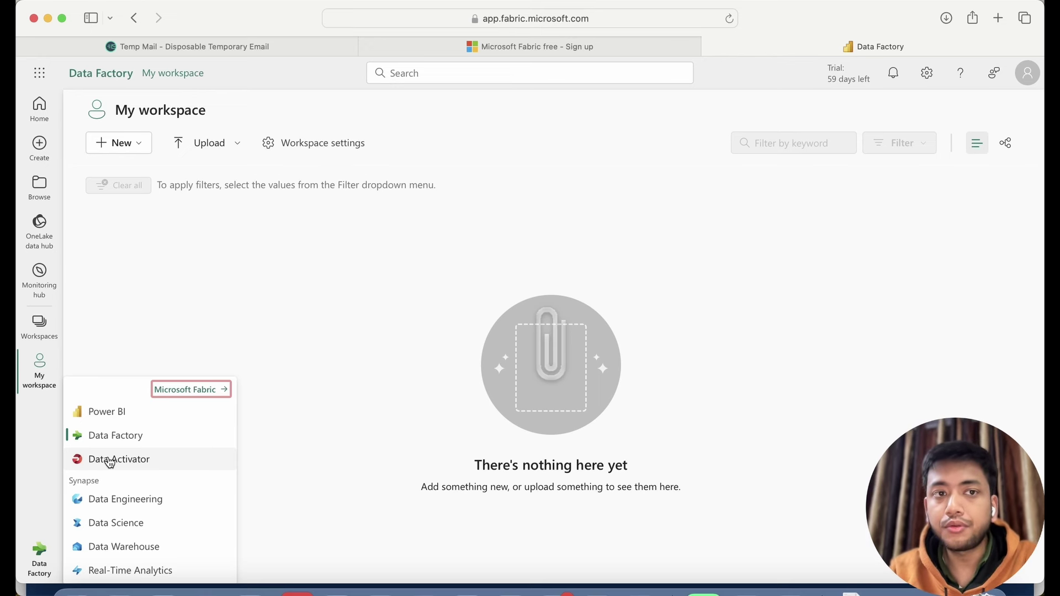
left_click(132, 143)
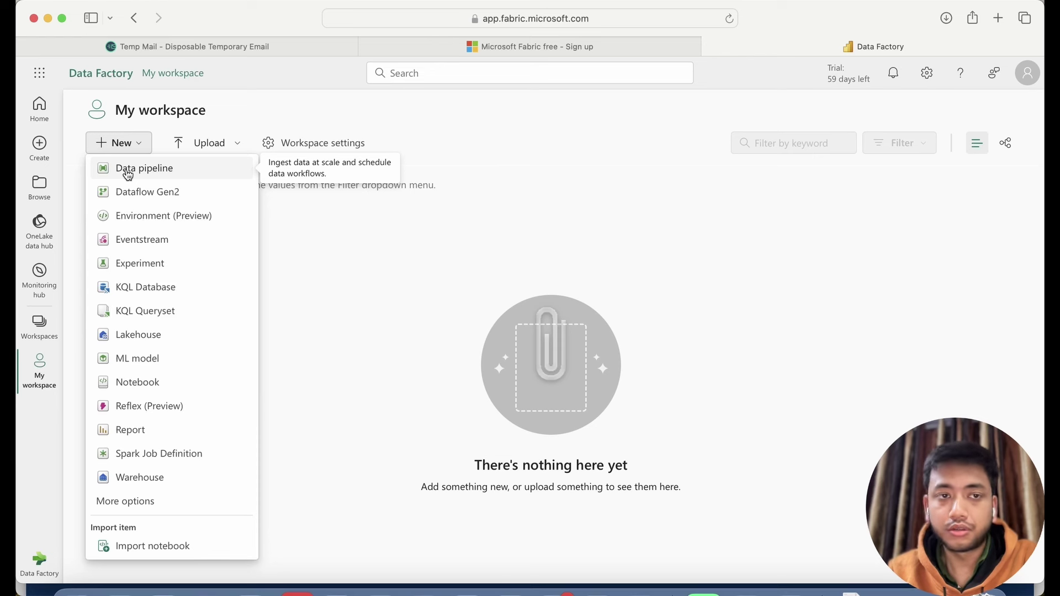
left_click(128, 169)
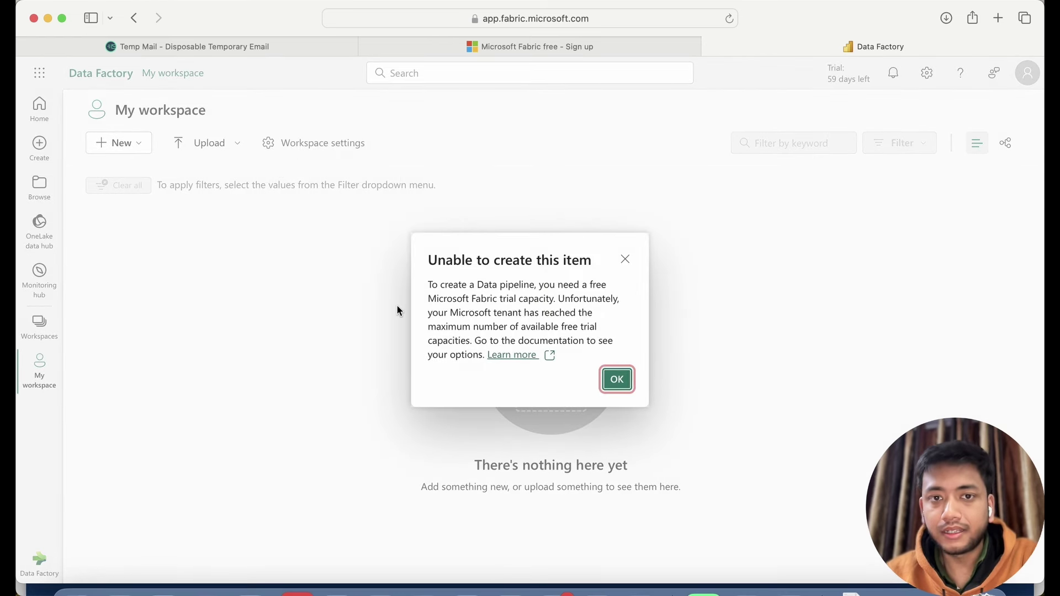
left_click(625, 262)
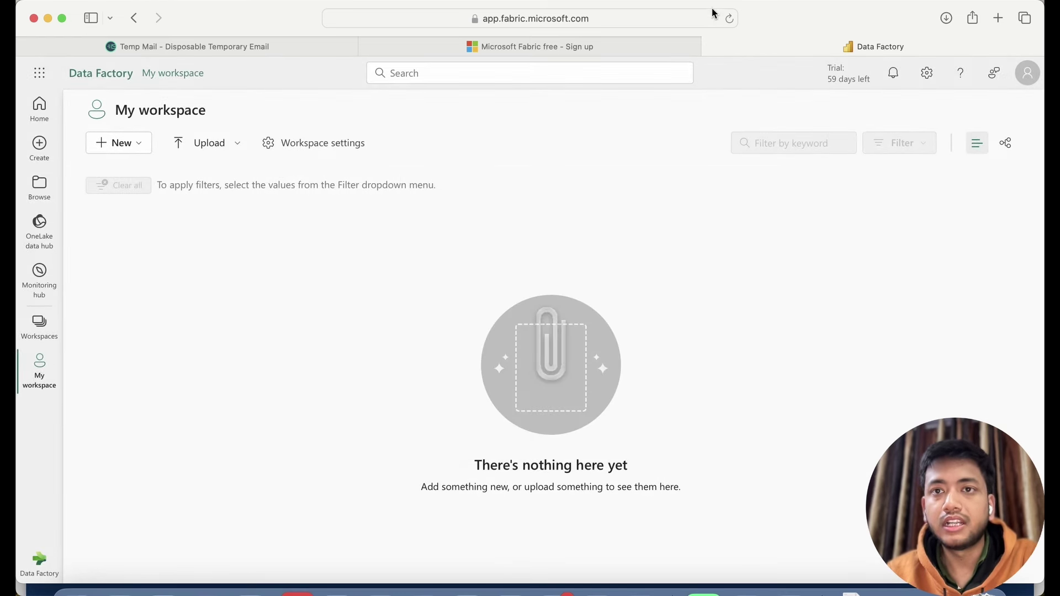
left_click(730, 19)
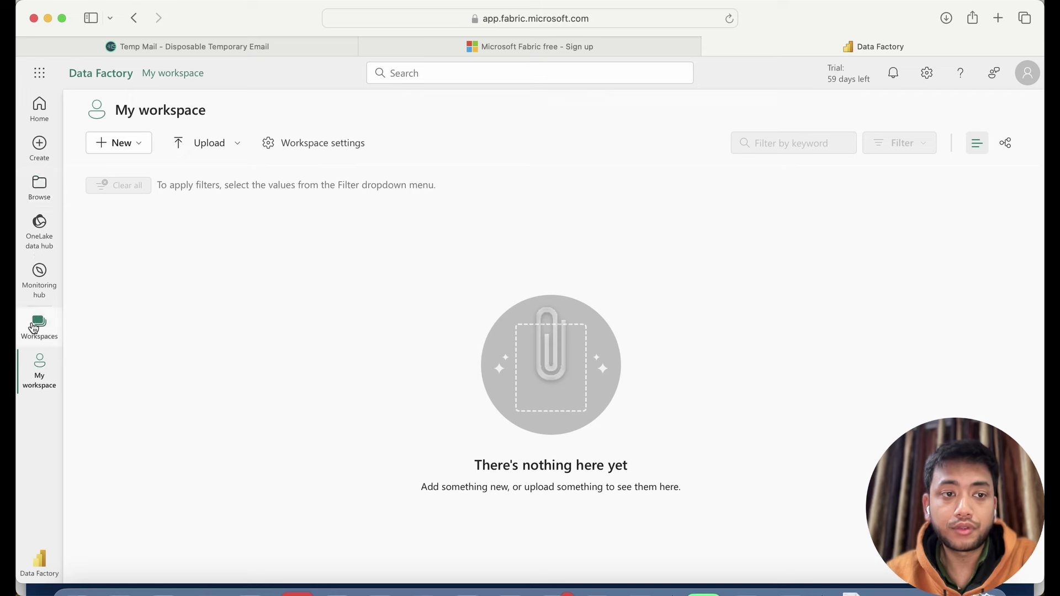
left_click(39, 333)
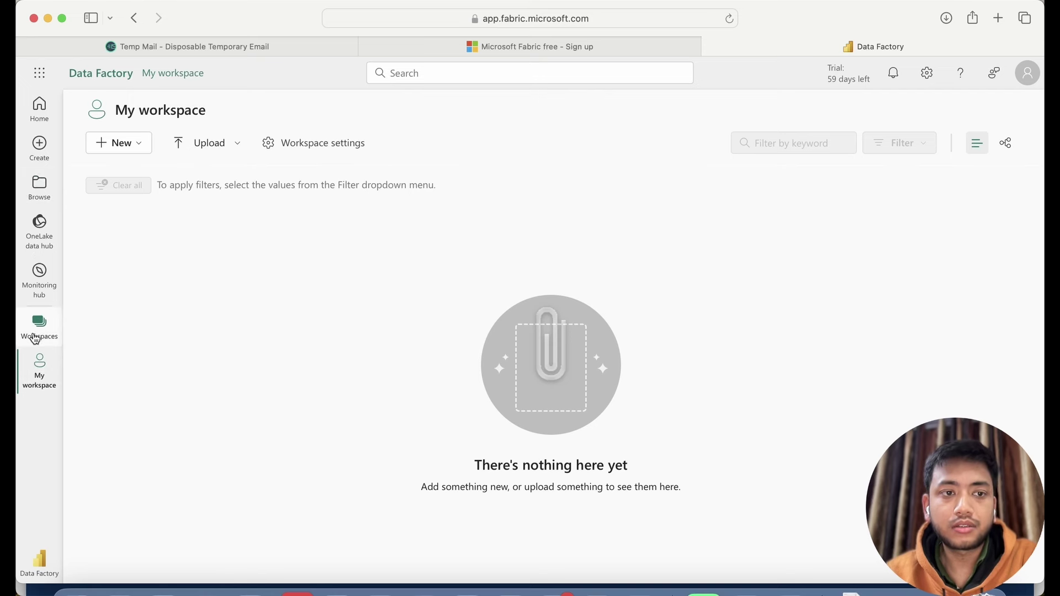
Step: Create a workspace named 'geekcoders', leaving its domain unassigned
left_click(146, 561)
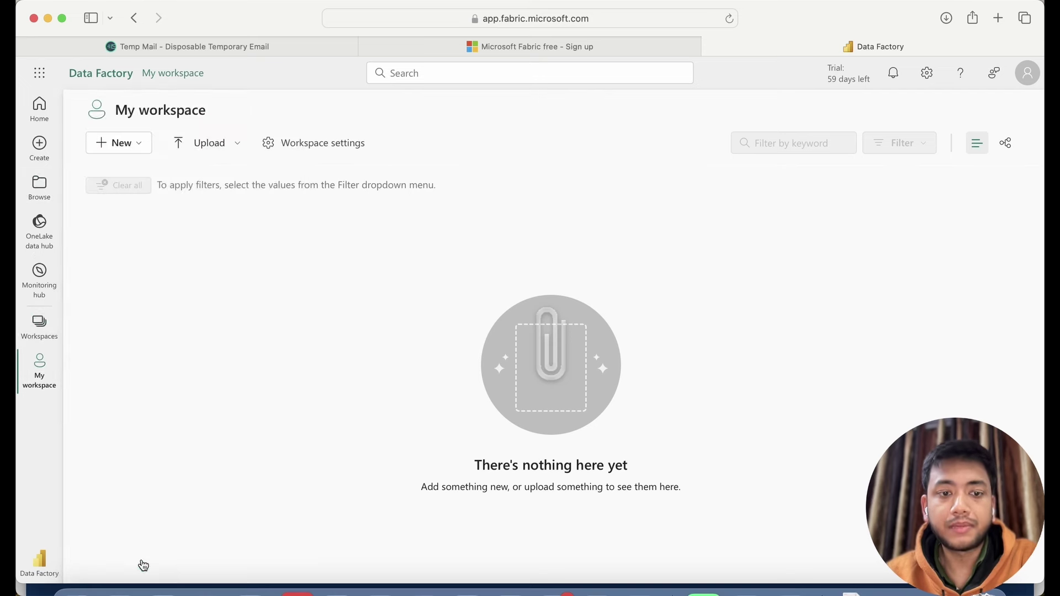
left_click(702, 159)
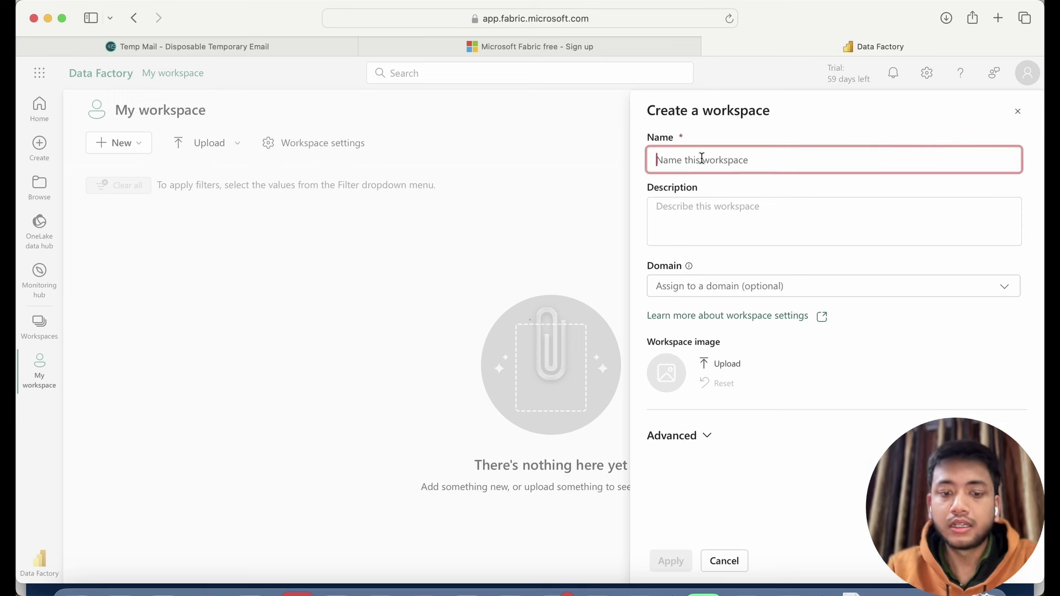
type("geekcoders")
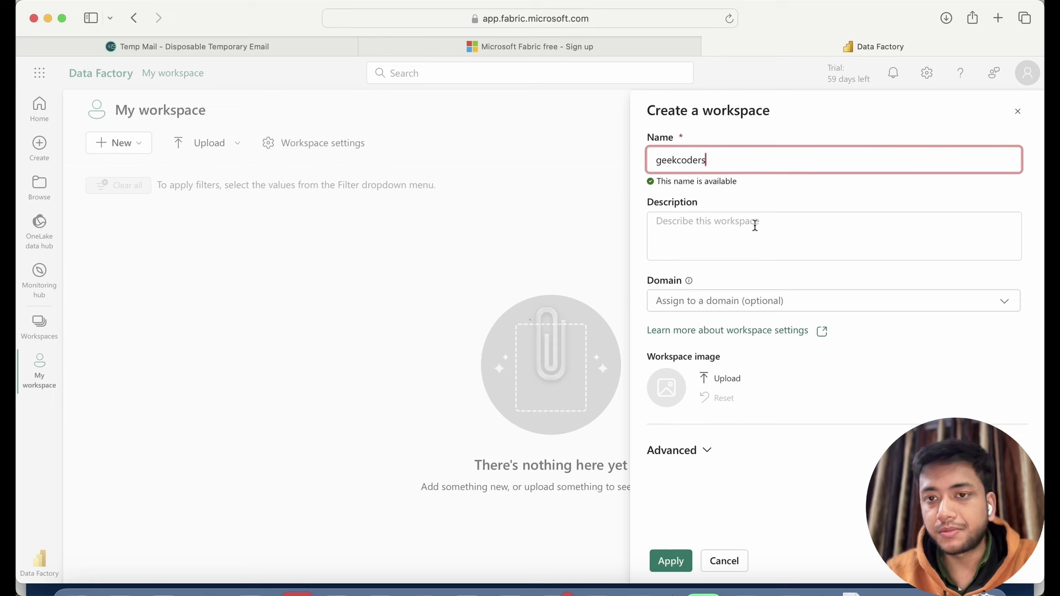
left_click(709, 300)
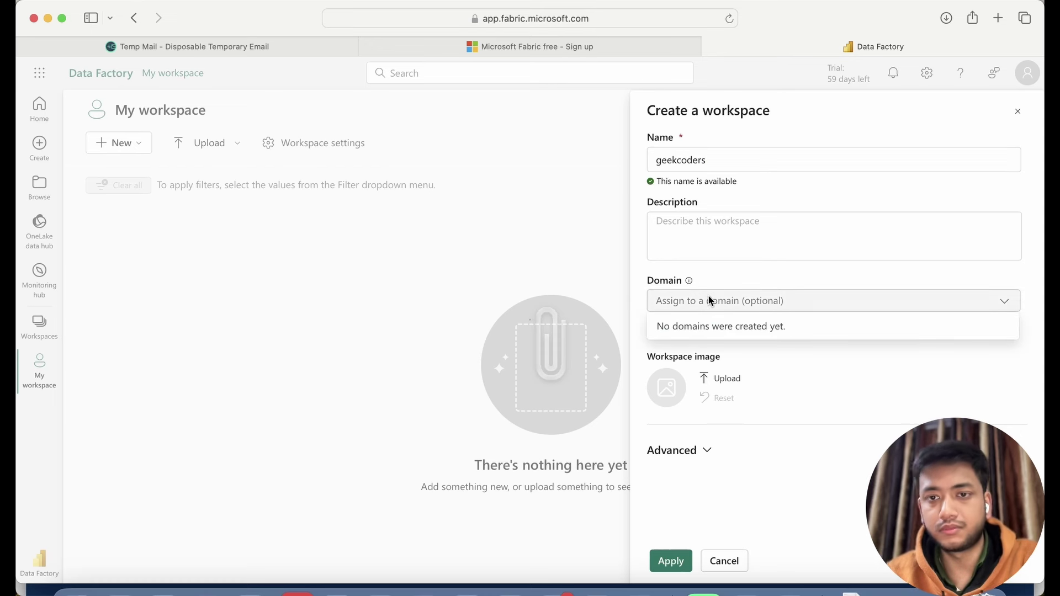
left_click(854, 343)
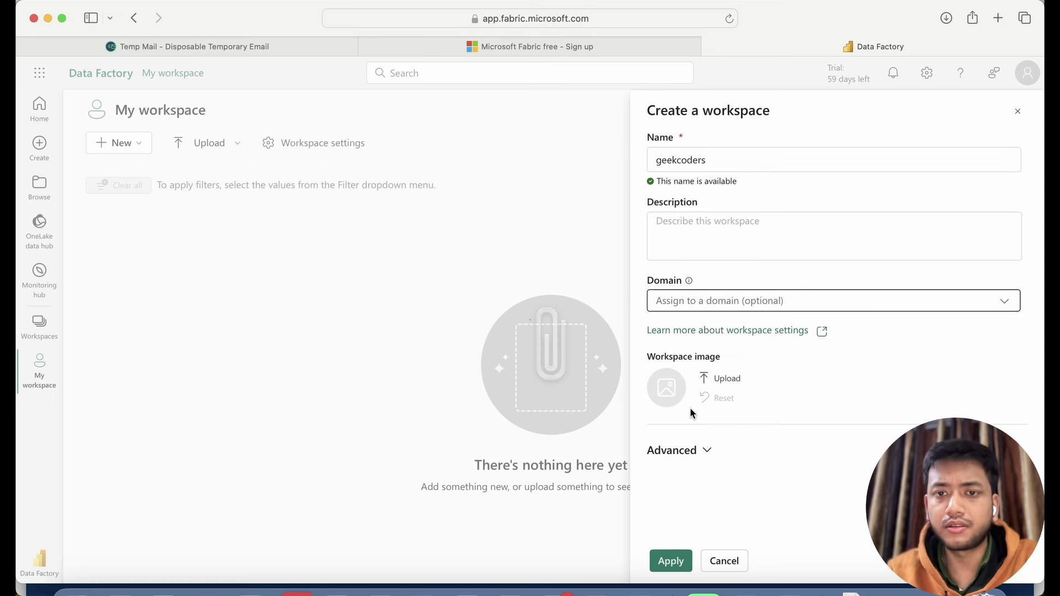
left_click(670, 563)
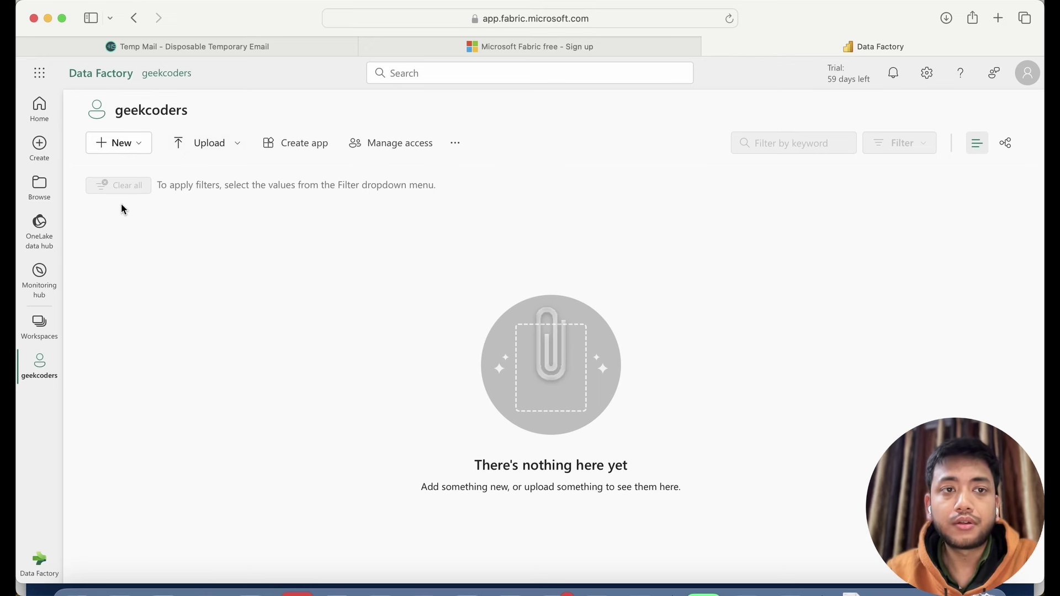
left_click(122, 143)
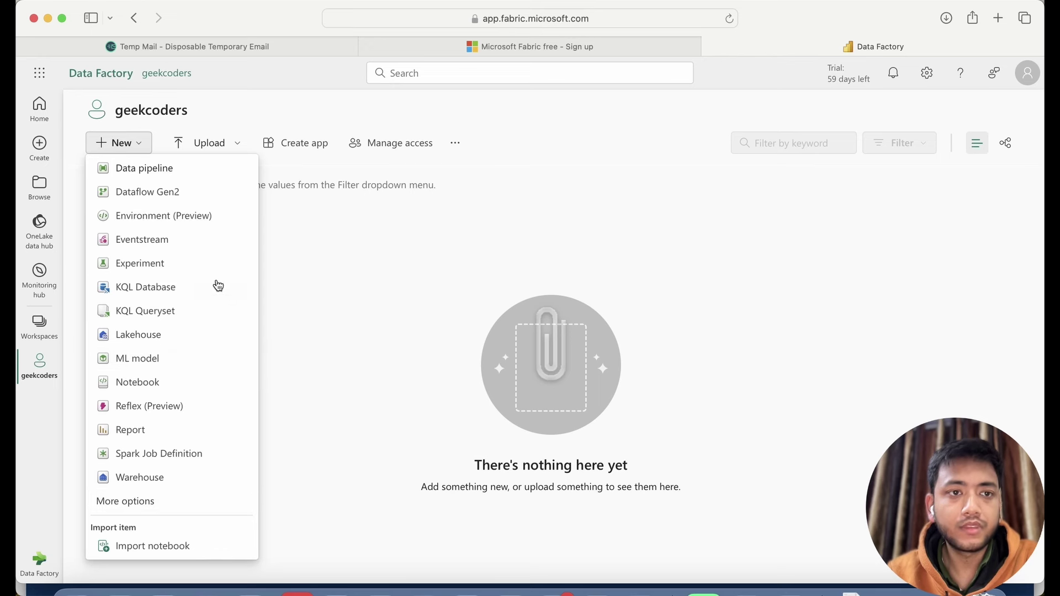
left_click(169, 345)
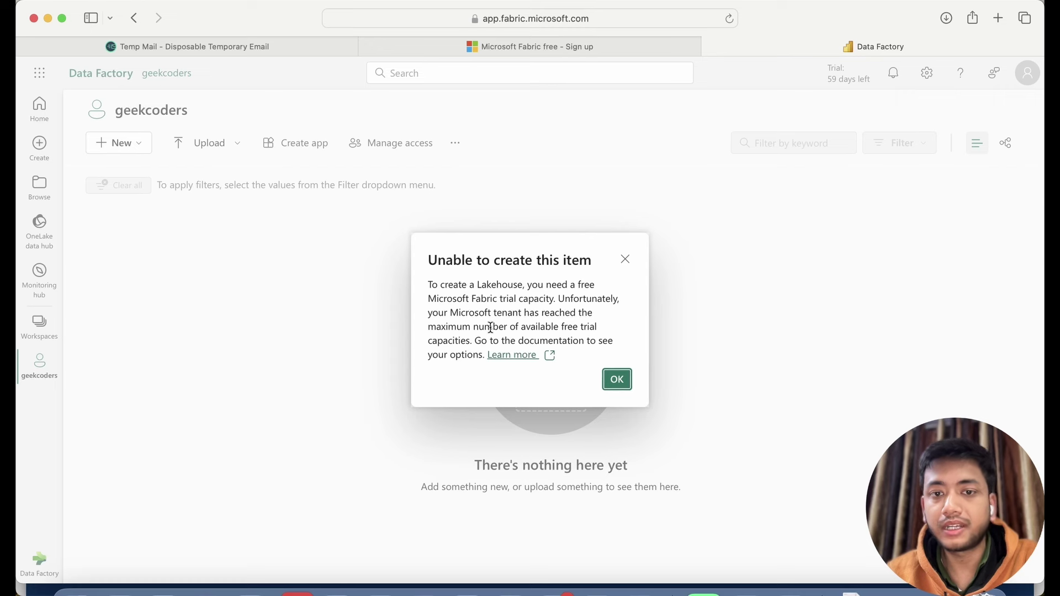
mouse_move(473, 327)
left_mouse_down()
mouse_move(588, 327)
mouse_move(474, 342)
left_mouse_up()
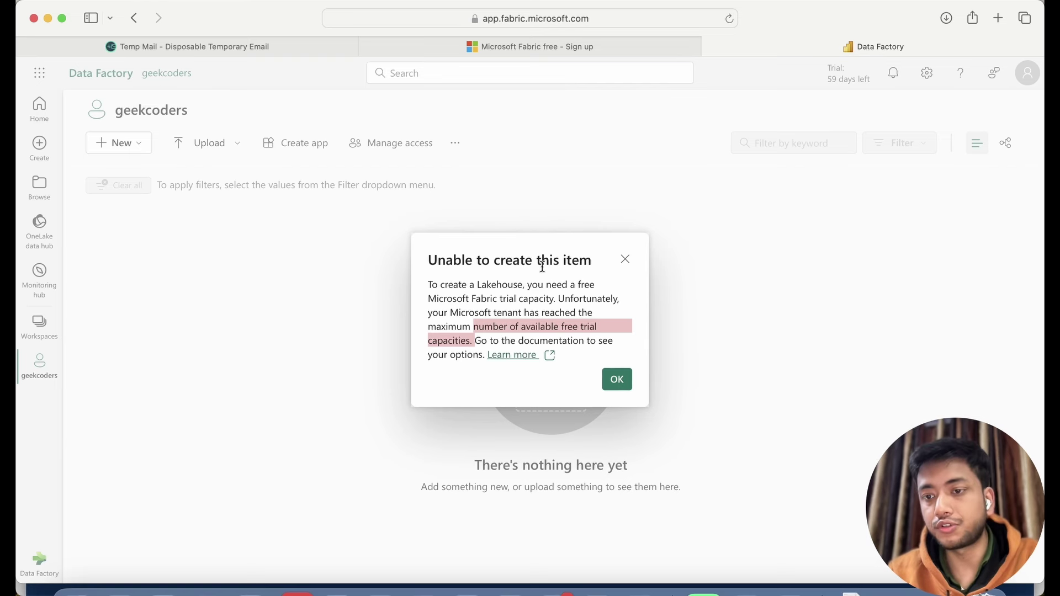
left_click(624, 260)
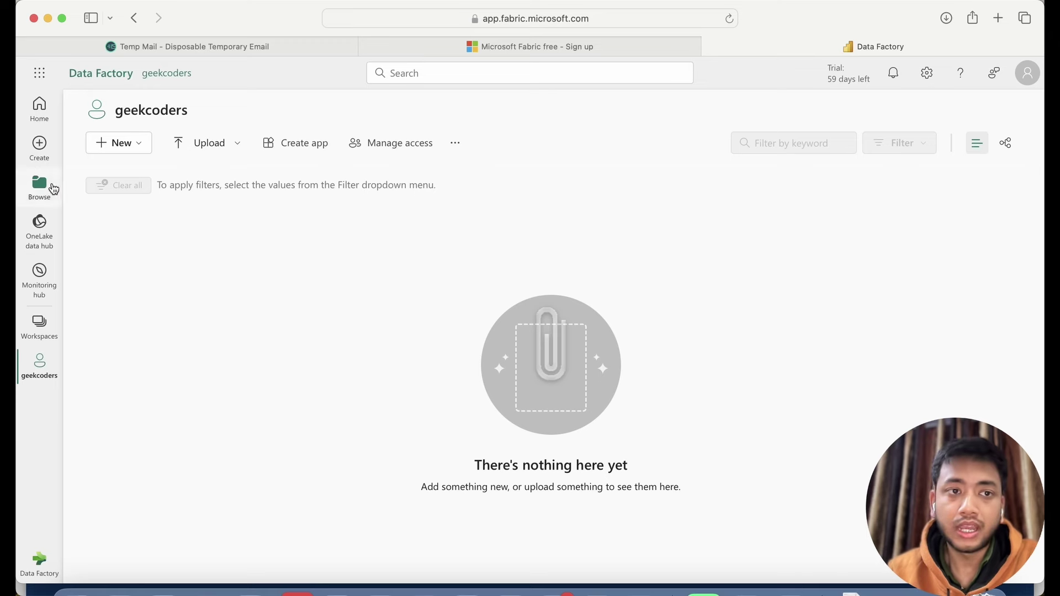
Step: Browse the OneLake data hub's My data, Endorsed and All filters, then go to the Create page via Add data
left_click(49, 205)
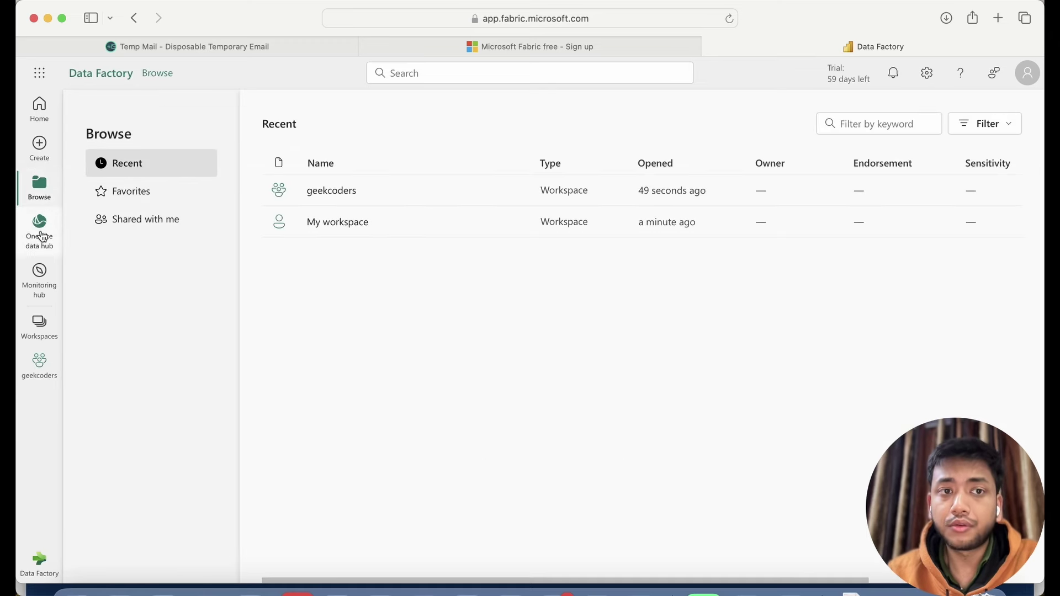
left_click(40, 236)
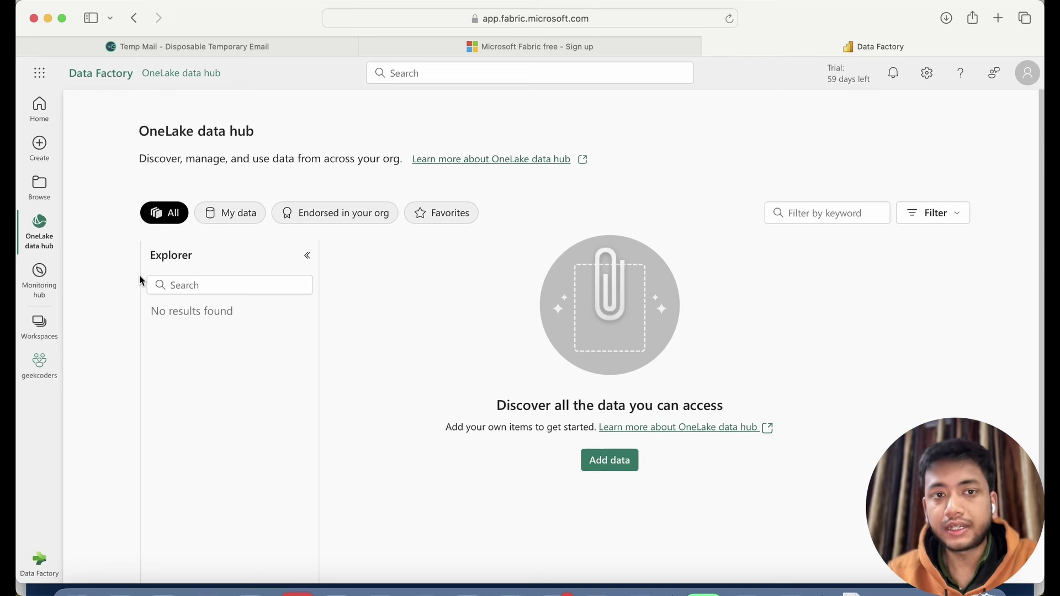
scroll(332, 391, "down", 3)
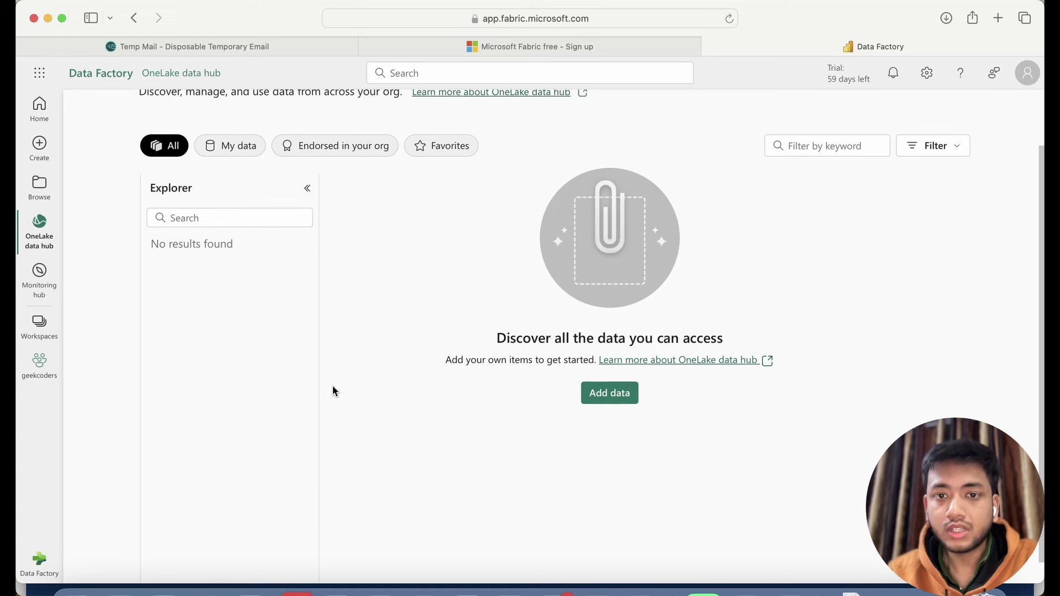
scroll(332, 391, "up", 3)
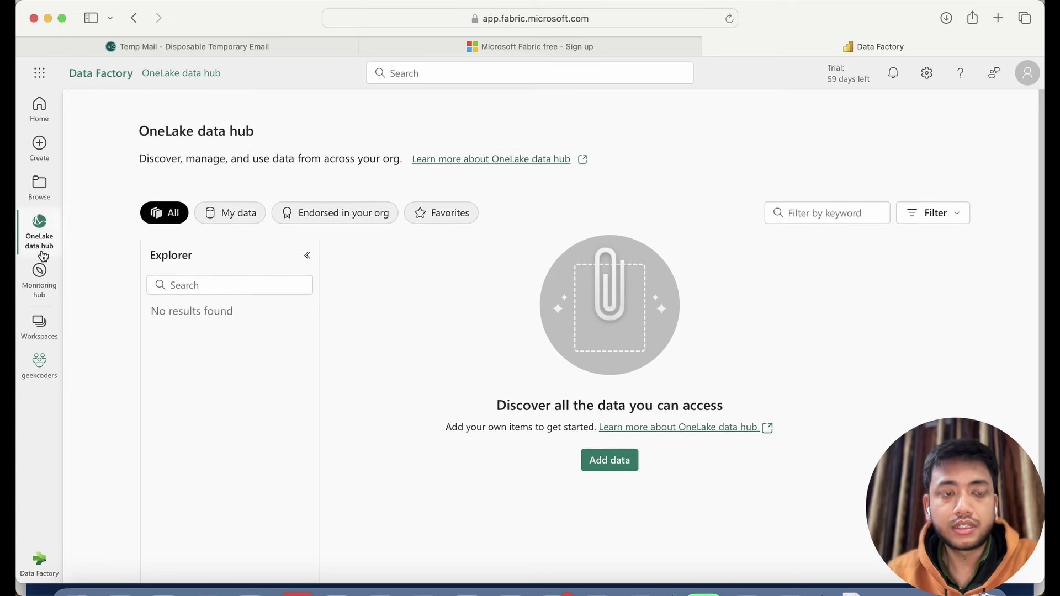
left_click(219, 216)
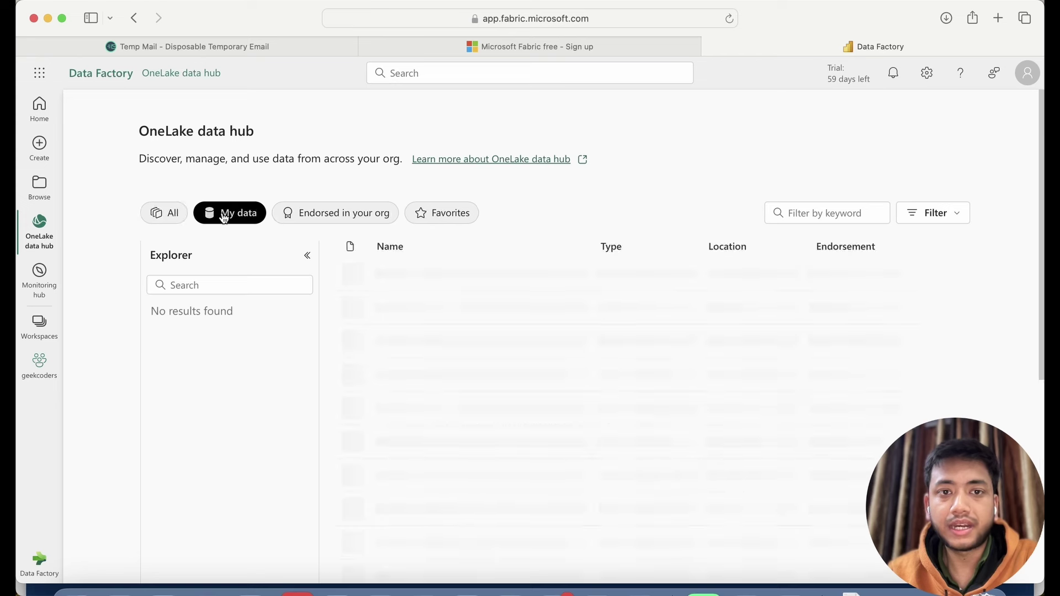
left_click(329, 215)
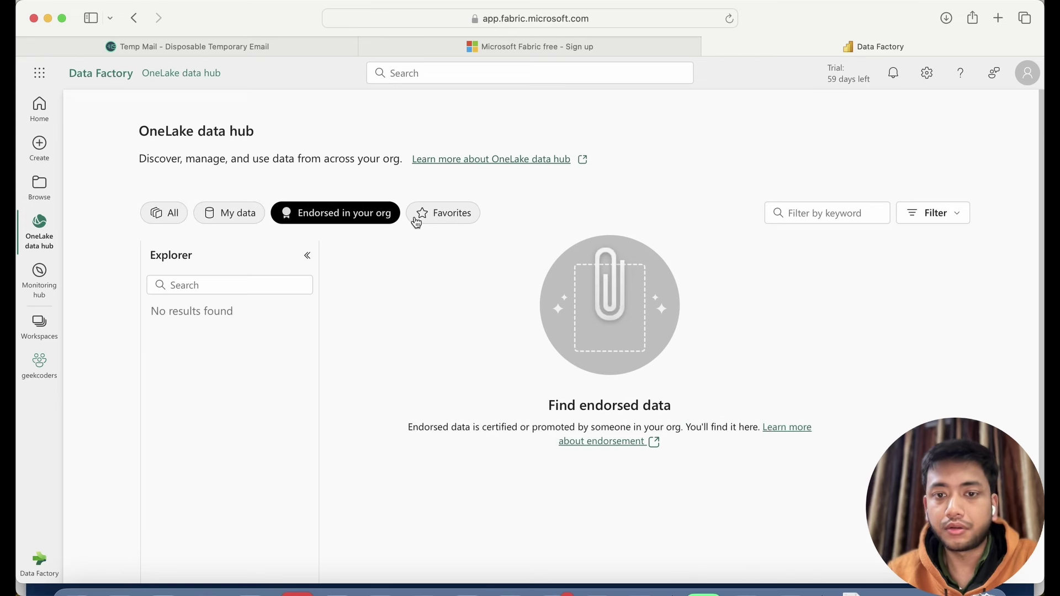
left_click(178, 215)
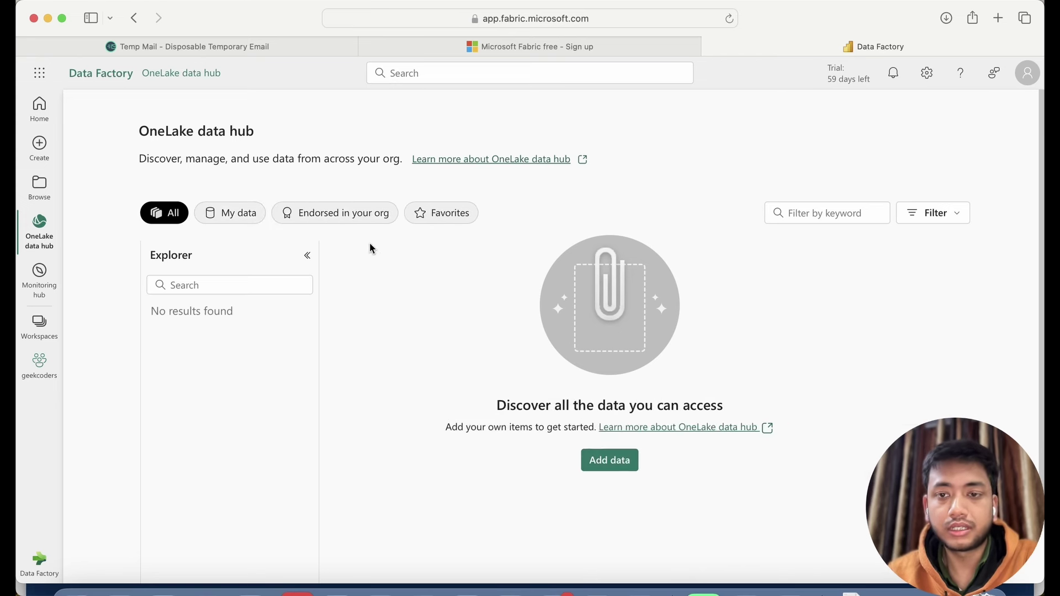
left_click(585, 460)
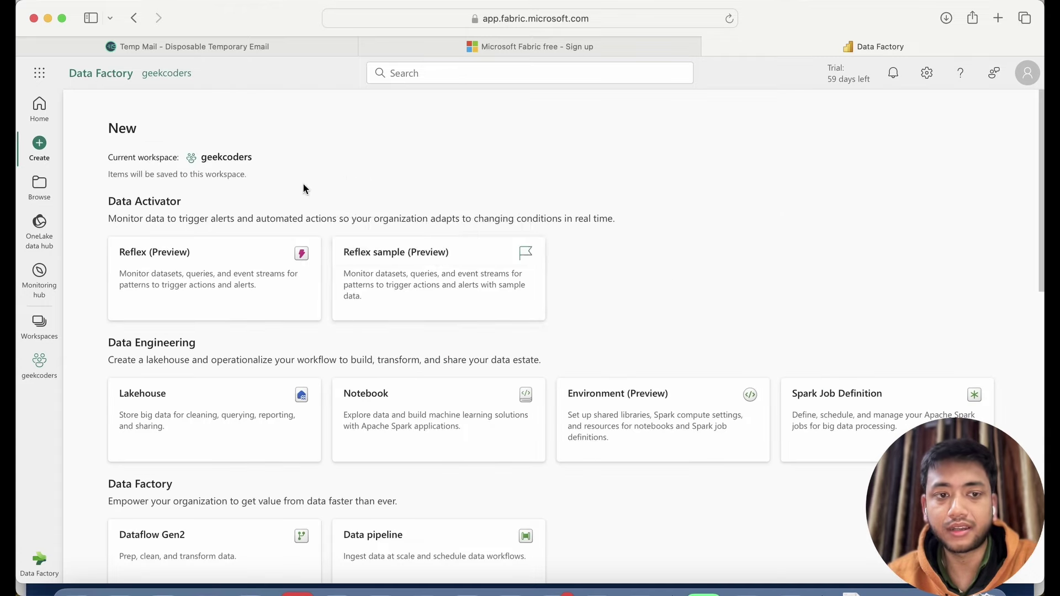
scroll(401, 294, "down", 3)
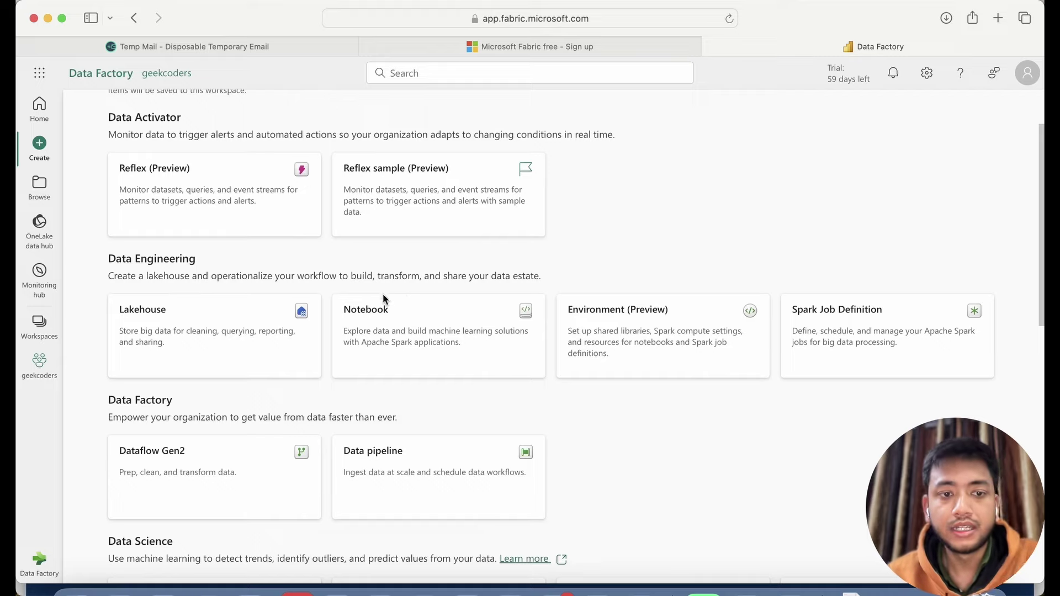
scroll(269, 404, "down", 10)
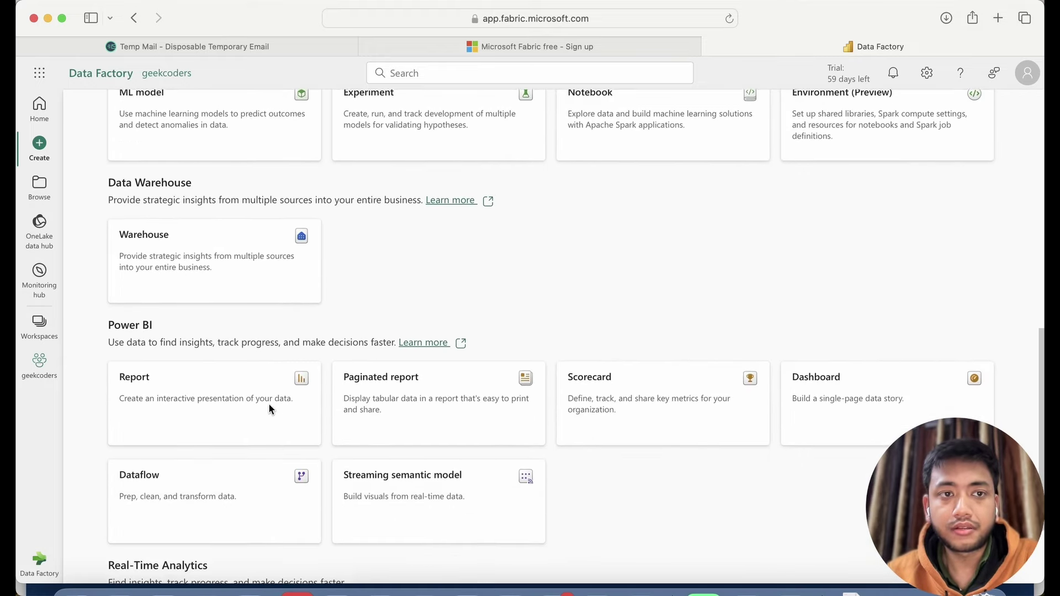
scroll(245, 352, "down", 3)
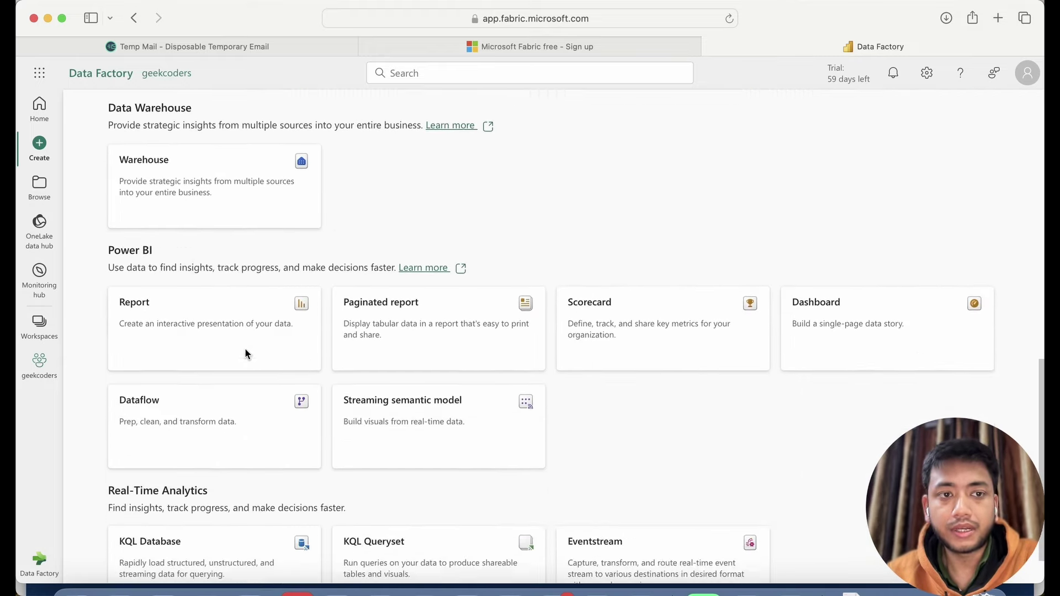
scroll(237, 331, "down", 1)
scroll(253, 397, "up", 8)
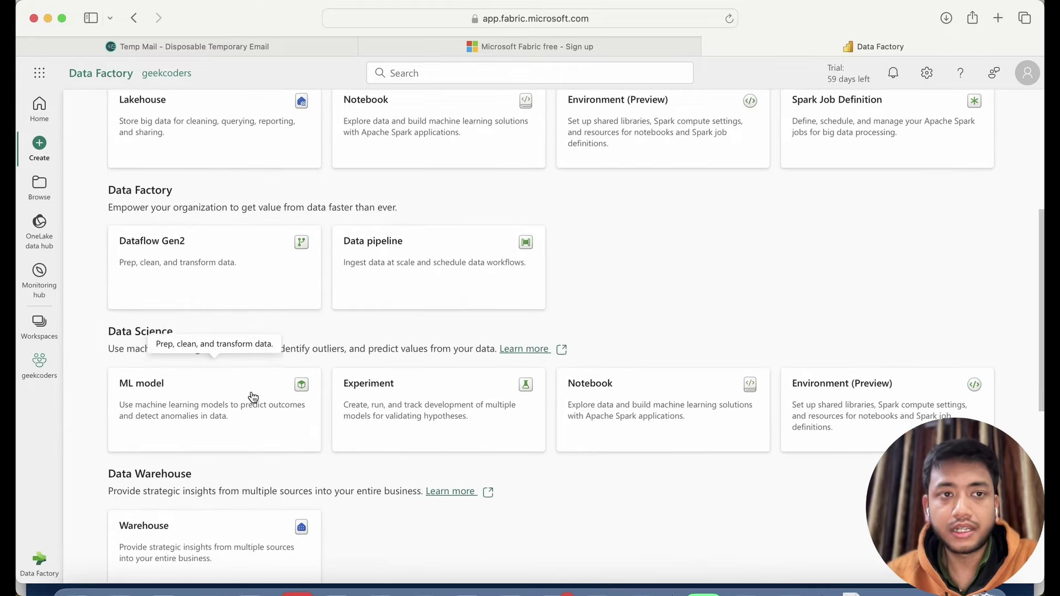
scroll(246, 207, "up", 2)
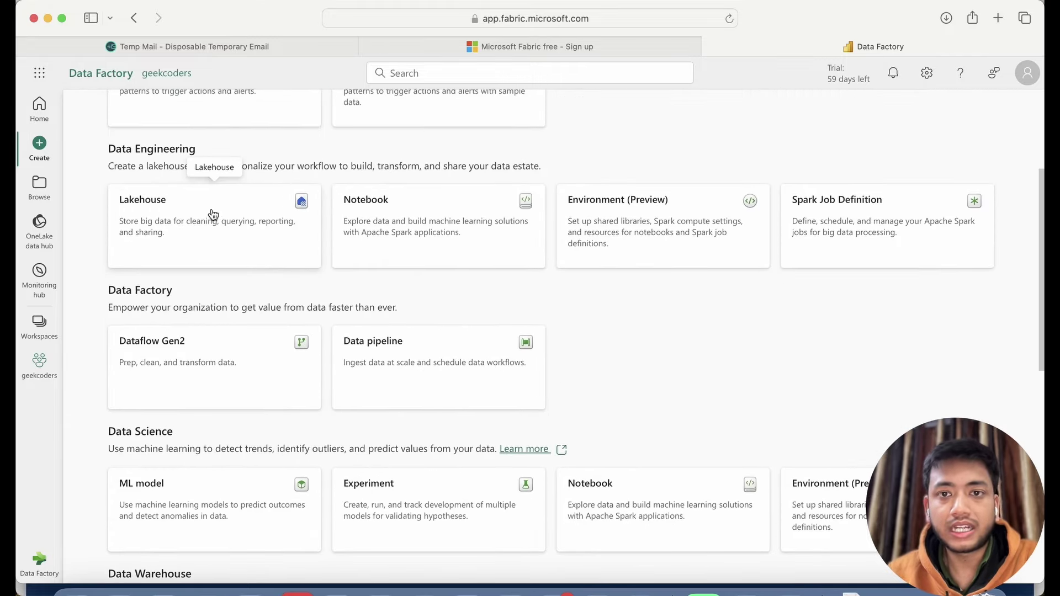
scroll(414, 227, "up", 2)
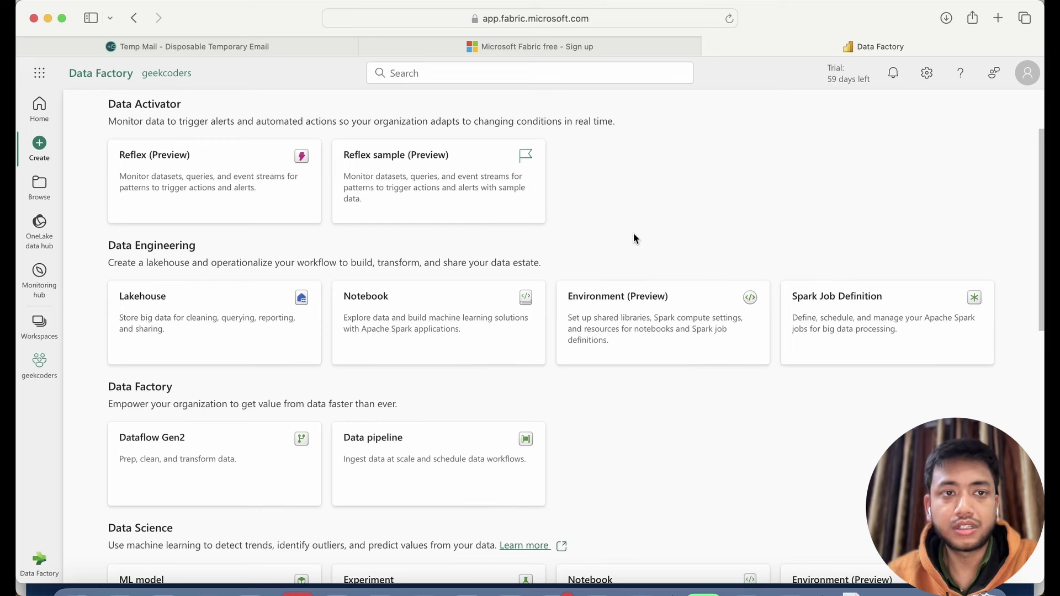
left_click(220, 310)
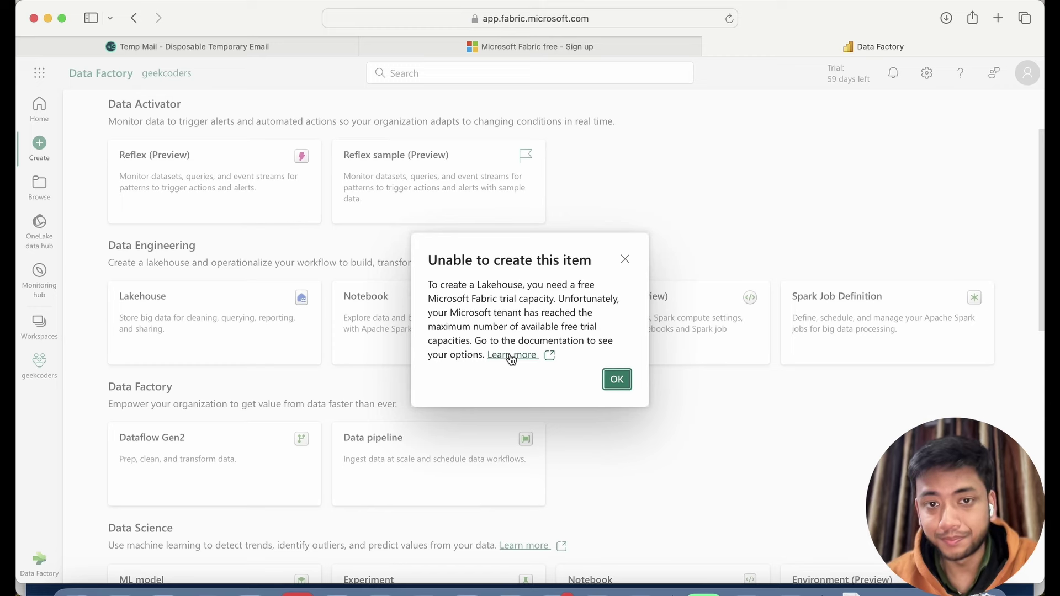
left_click(617, 379)
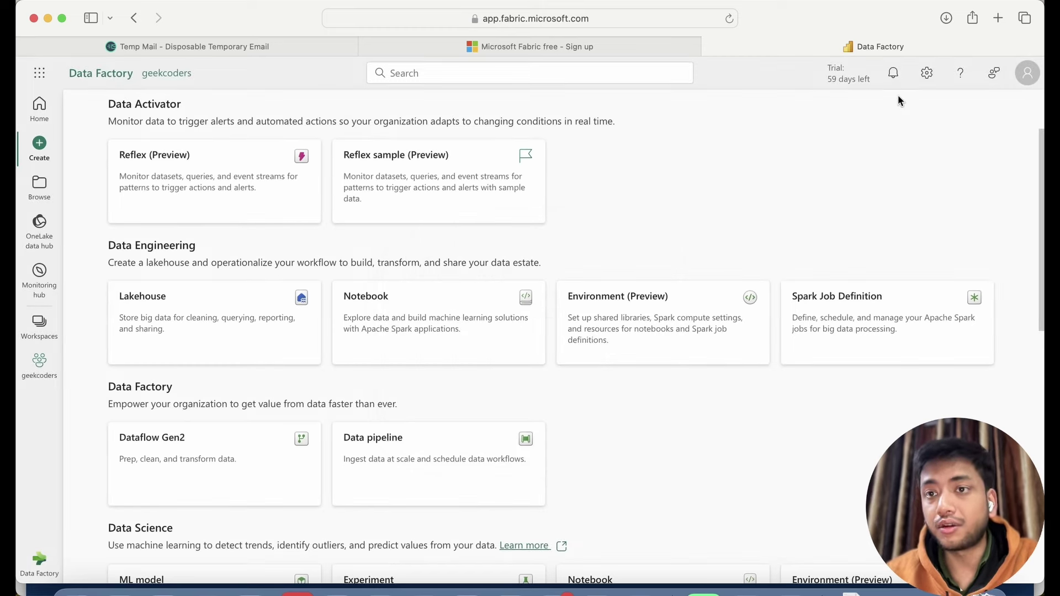
Step: Open Settings and check the account's licence and trial status in the account flyout before closing it
left_click(926, 73)
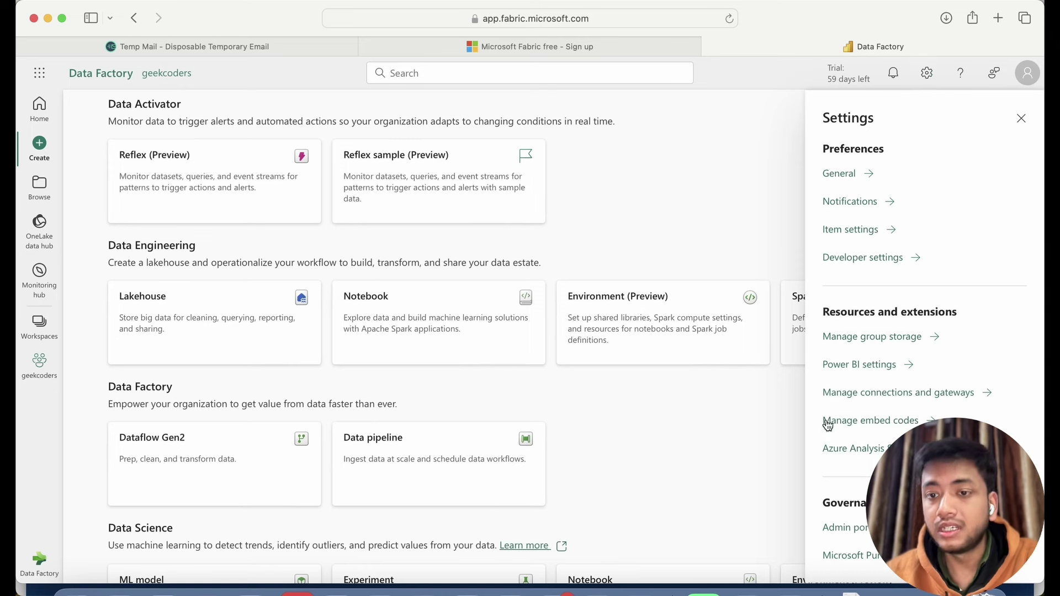
left_click(1025, 80)
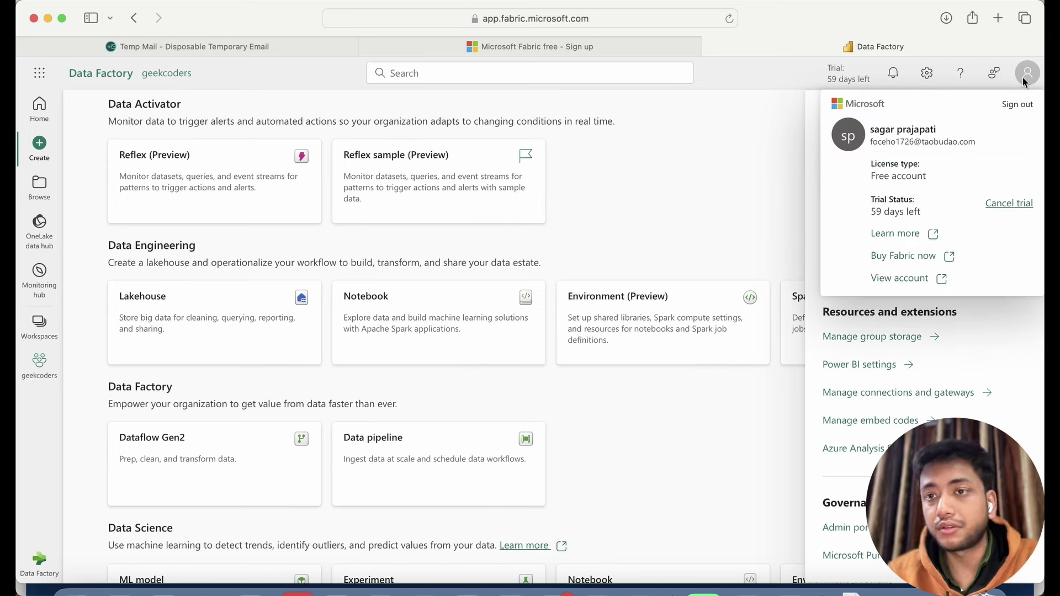
left_click(733, 184)
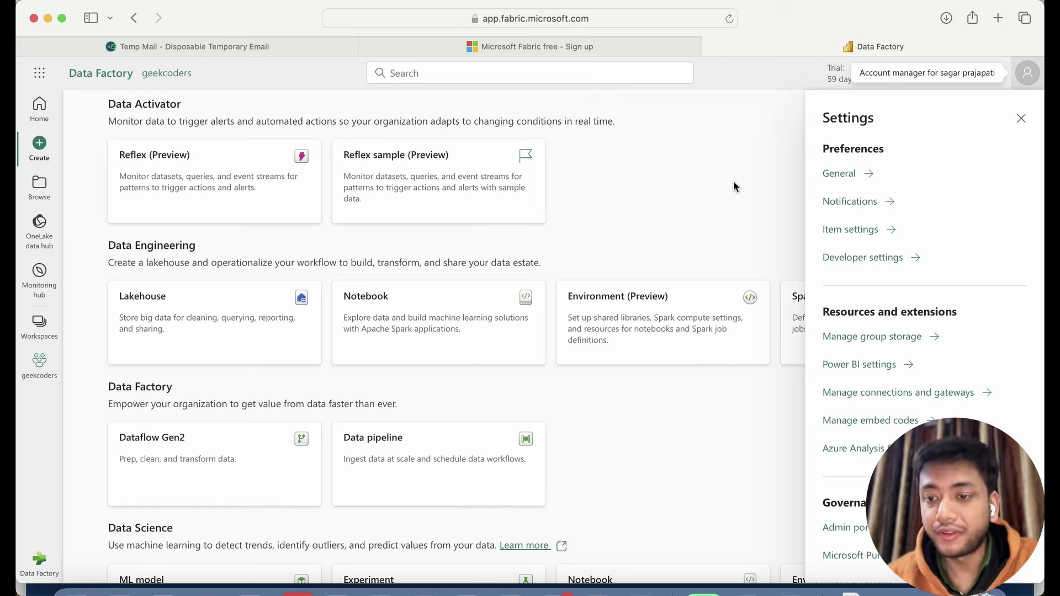
scroll(795, 276, "down", 2)
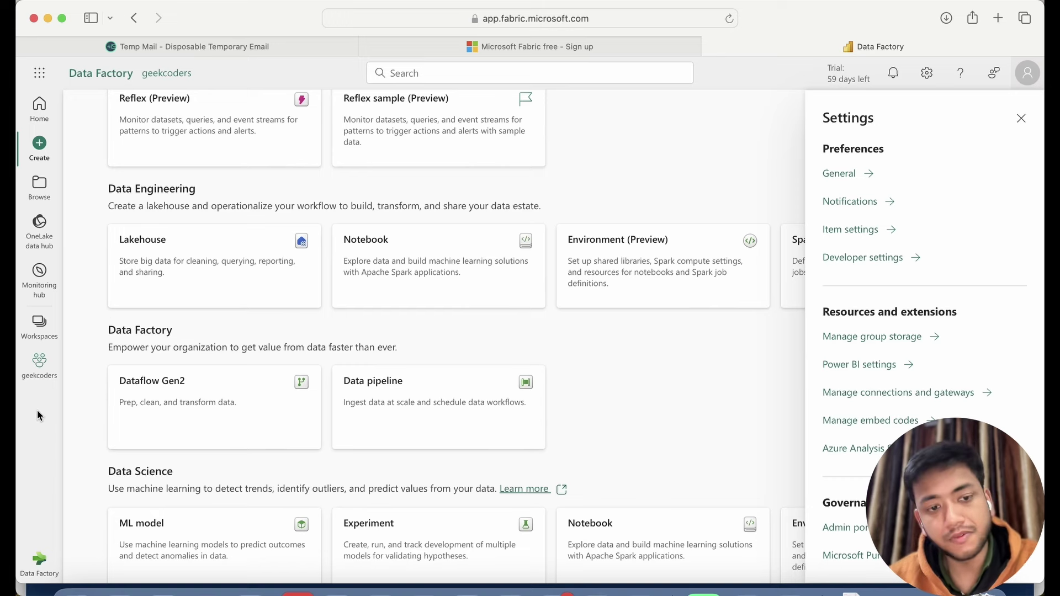
left_click(38, 334)
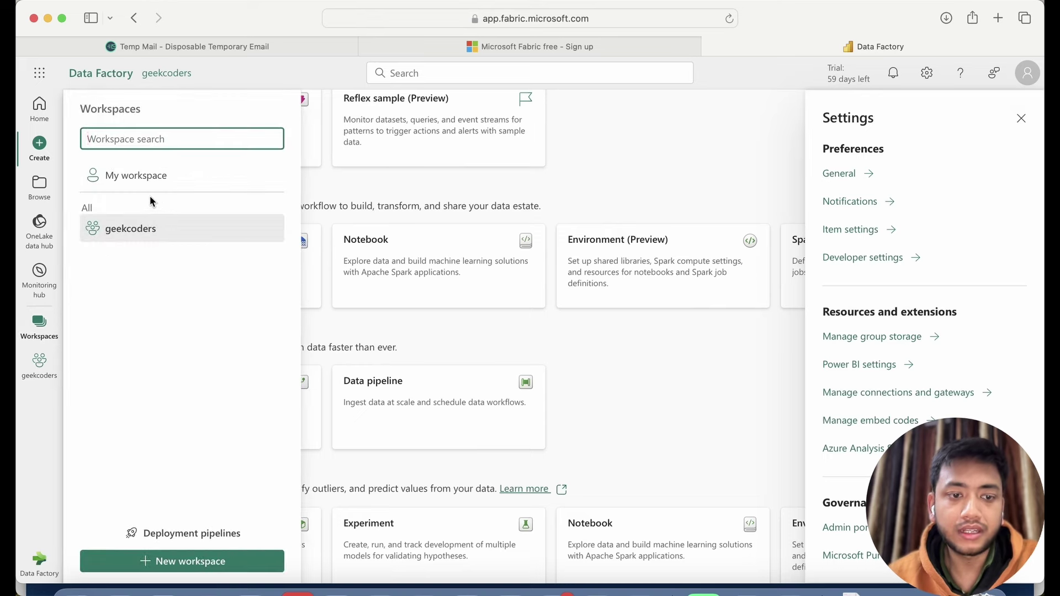
left_click(150, 561)
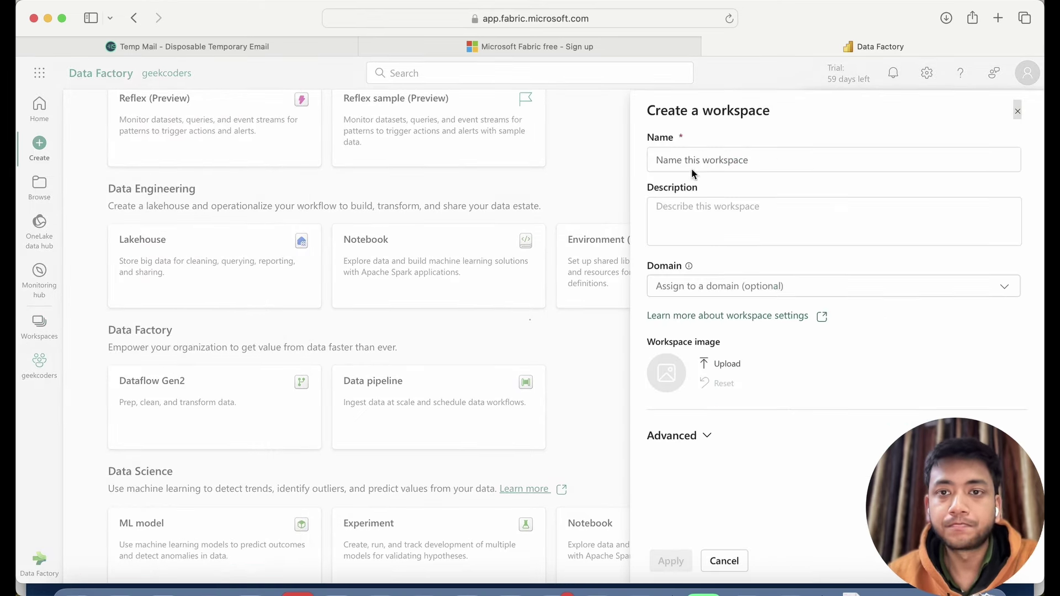
left_click(1016, 116)
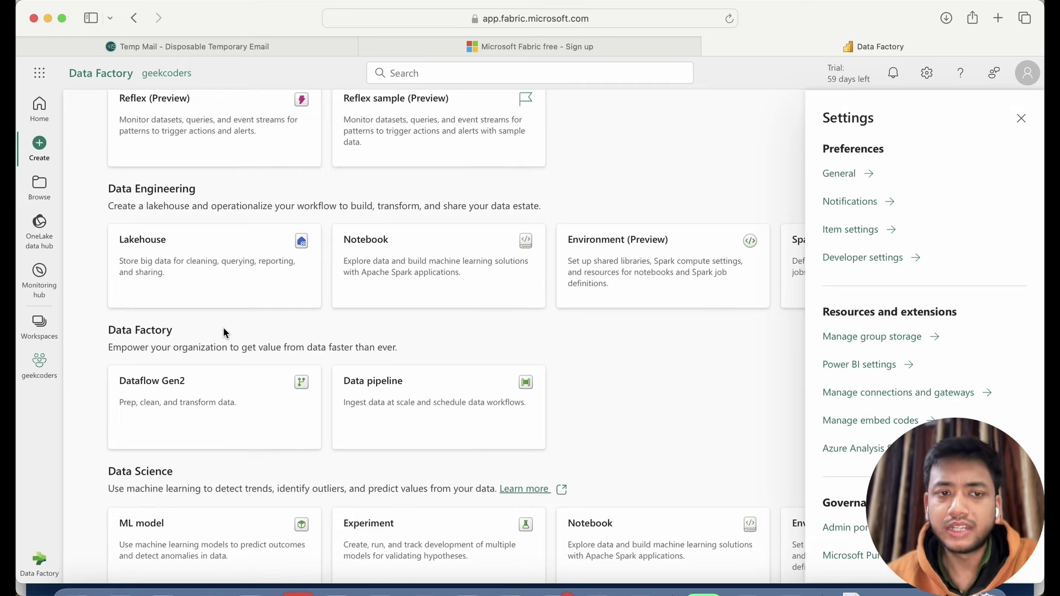
scroll(223, 331, "up", 3)
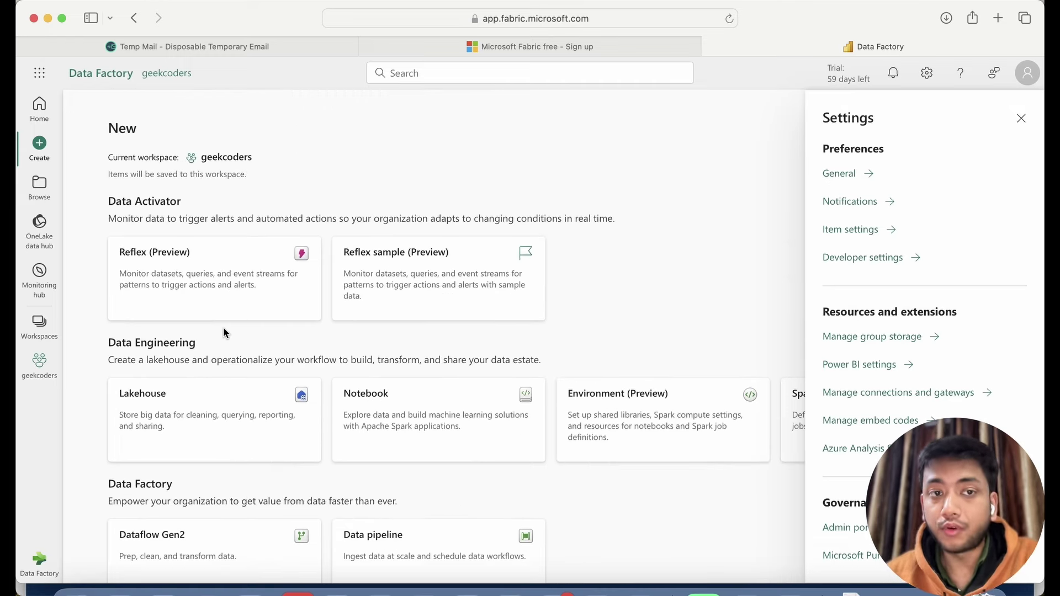
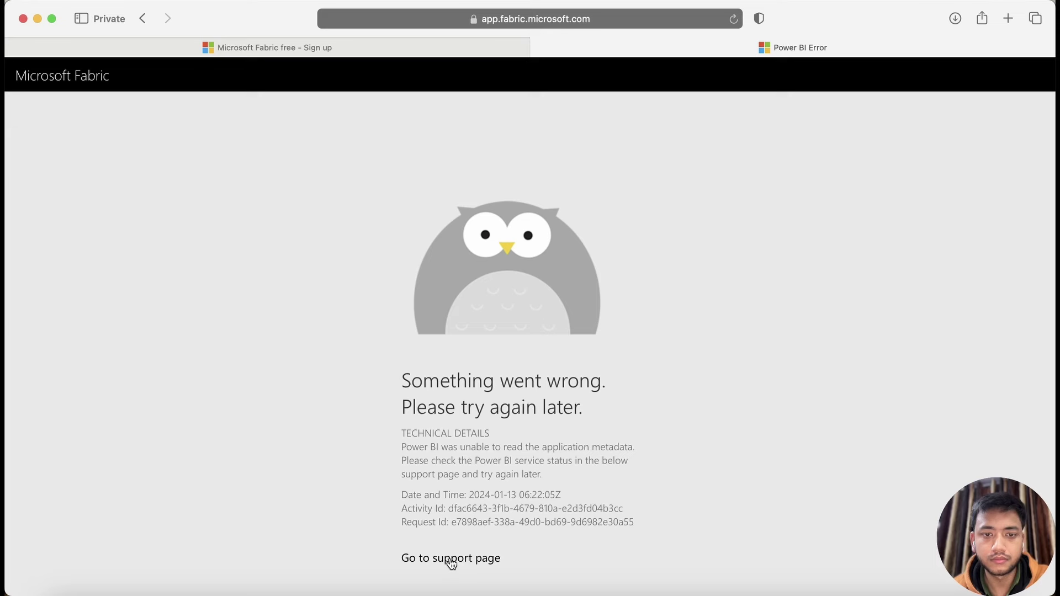
Step: Reload app.fabric.microsoft.com and check the signed-in account's license details
left_click(624, 17)
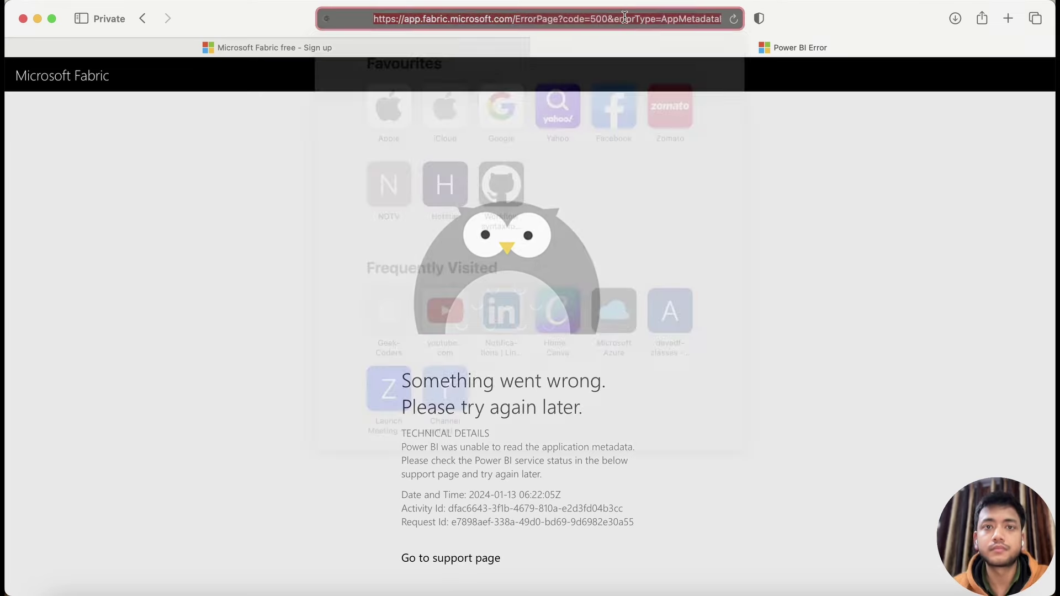
type("app")
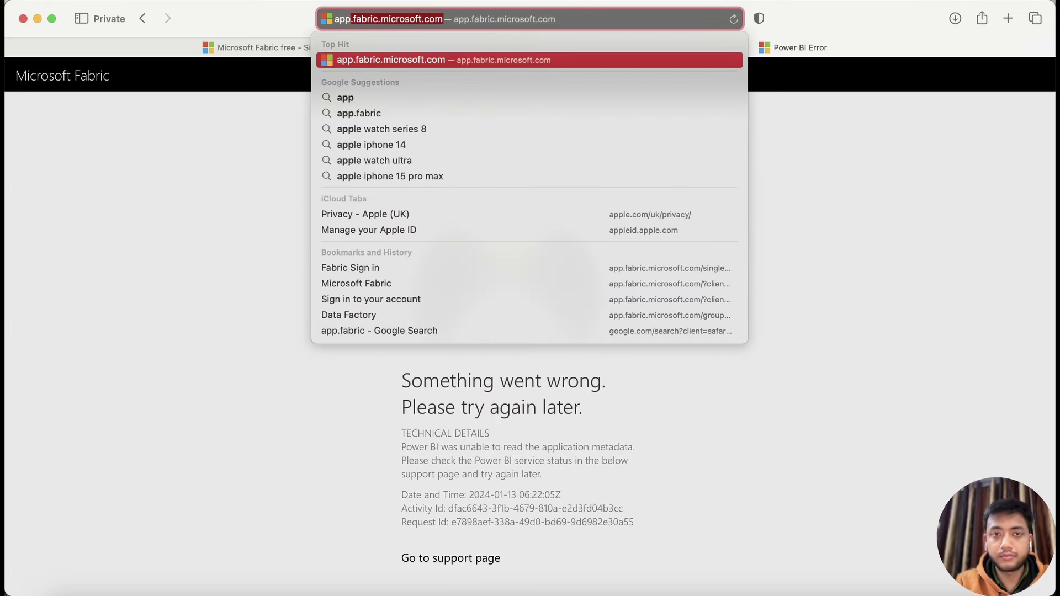
key("Return")
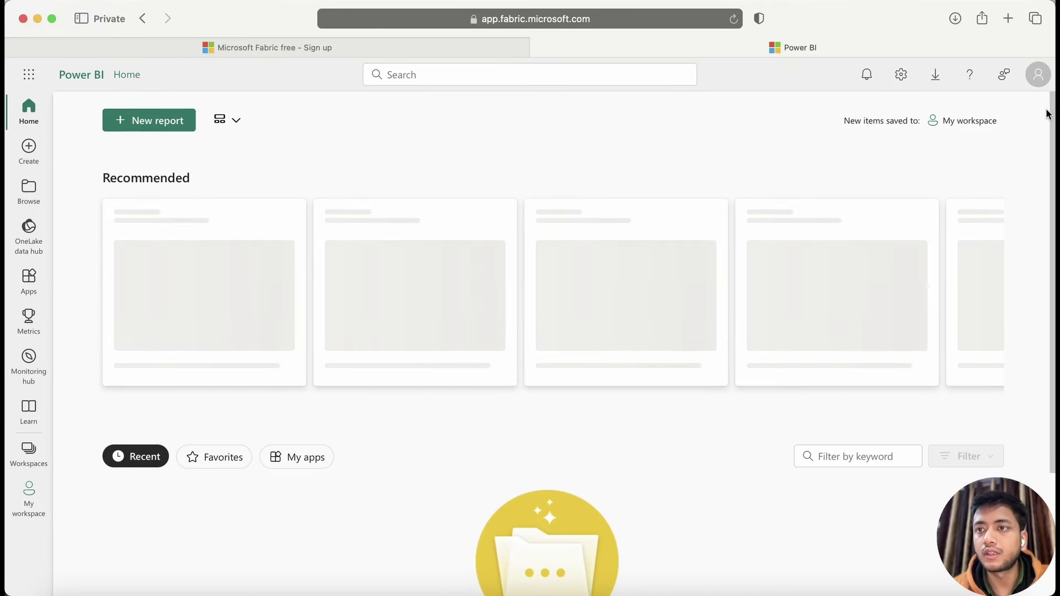
left_click(1041, 82)
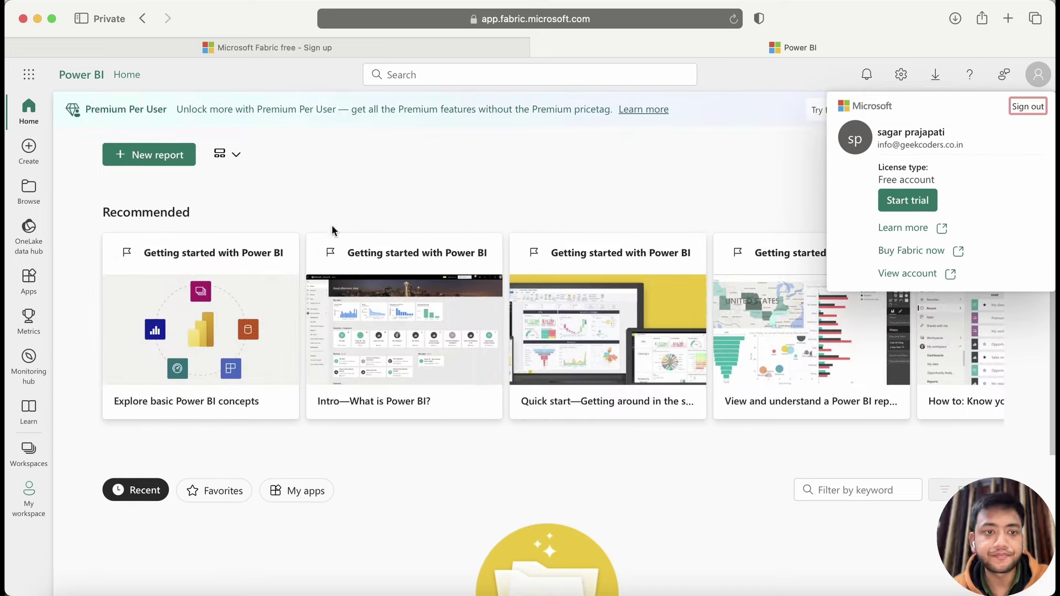
left_click(28, 505)
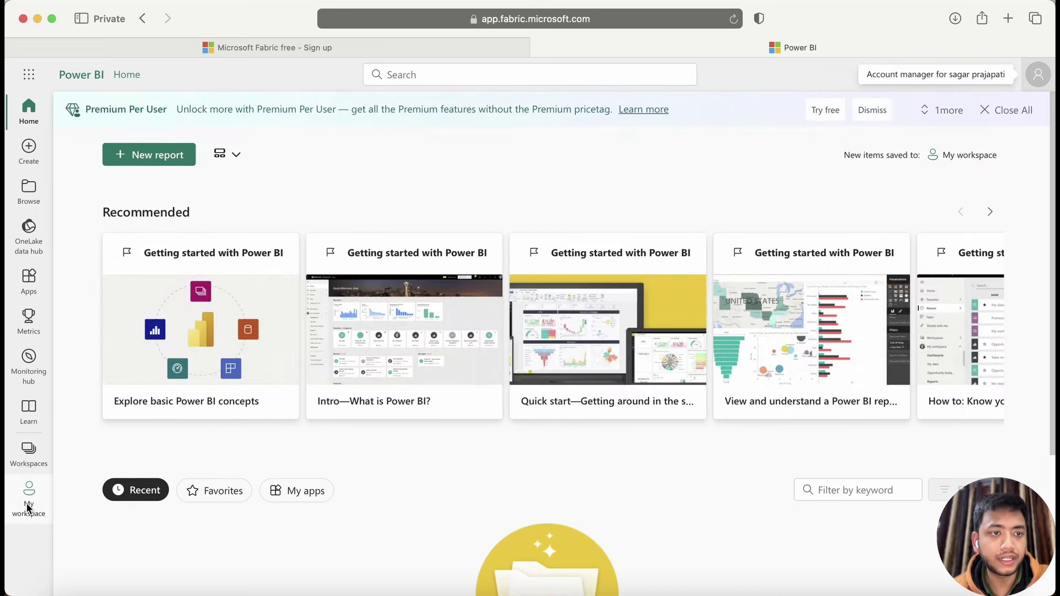
Step: Toggle the OneLake data hub between My data and All, then reach the New items page
left_click(32, 228)
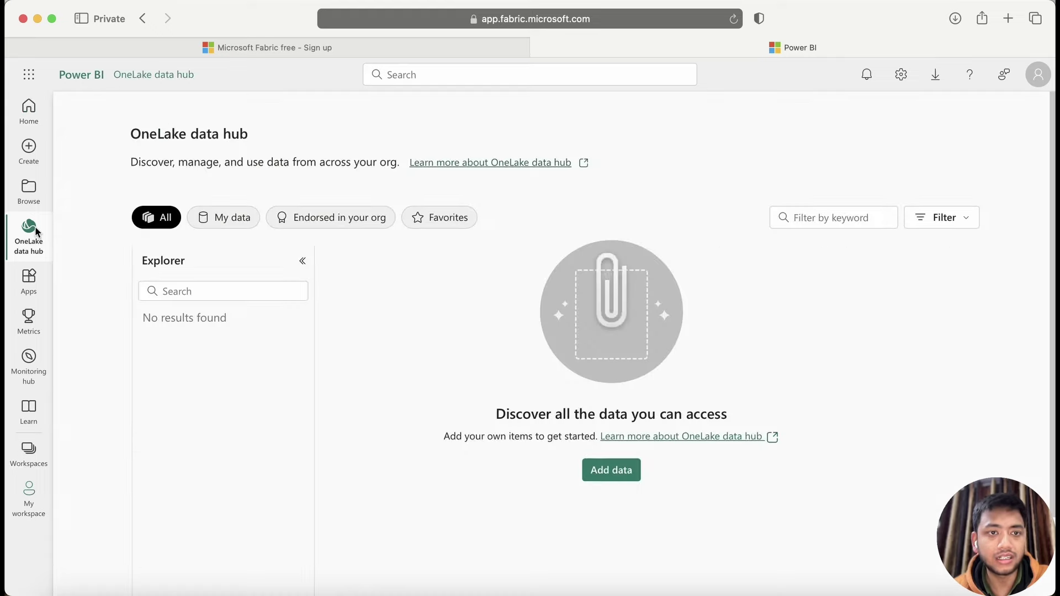
left_click(235, 219)
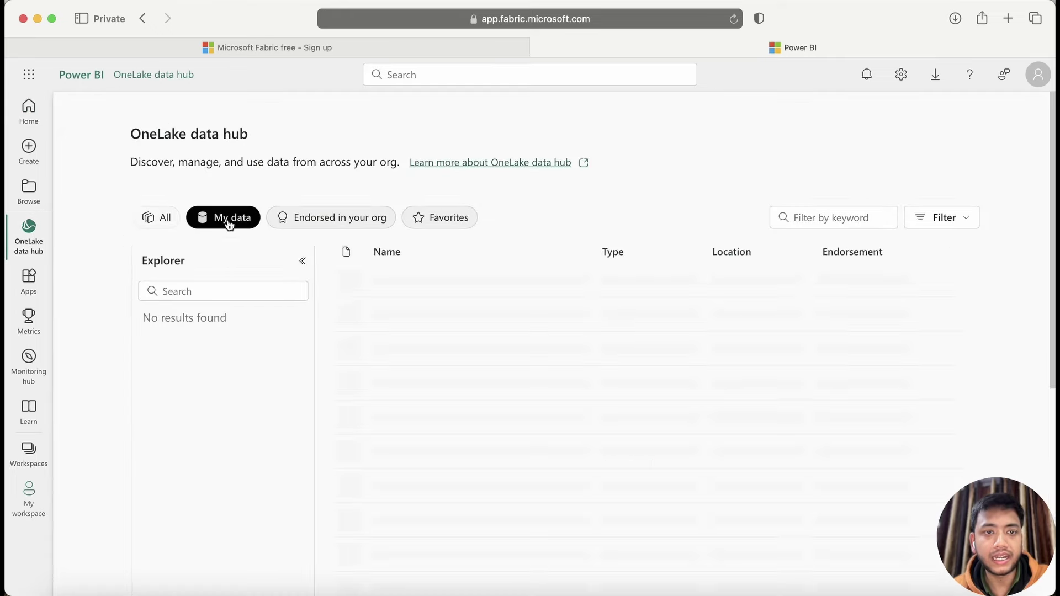
left_click(163, 218)
left_click(598, 470)
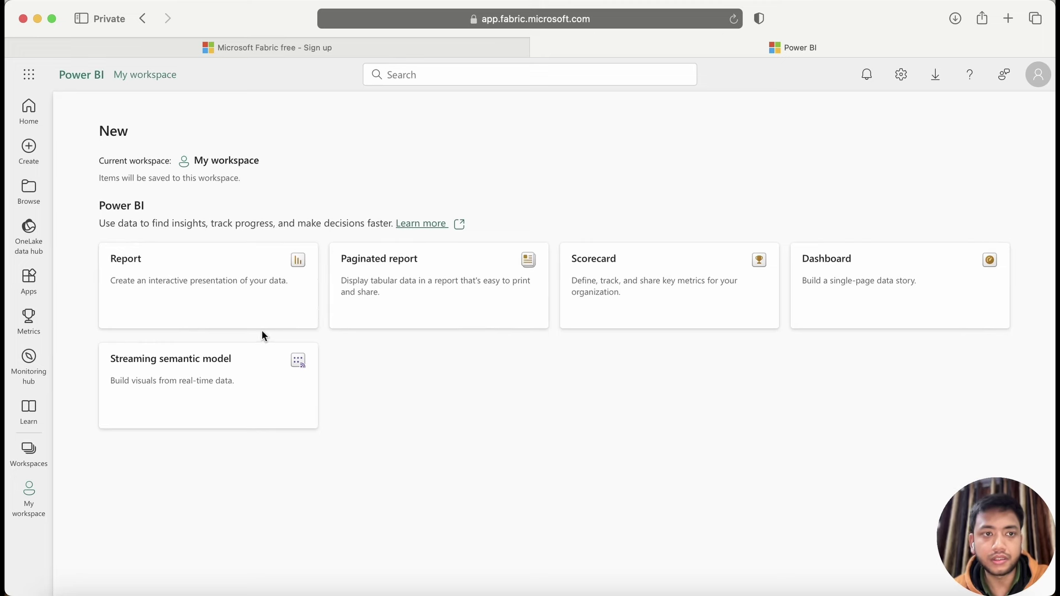
Step: Start a report with manually entered data, discard it, and go to the empty My workspace
left_click(208, 297)
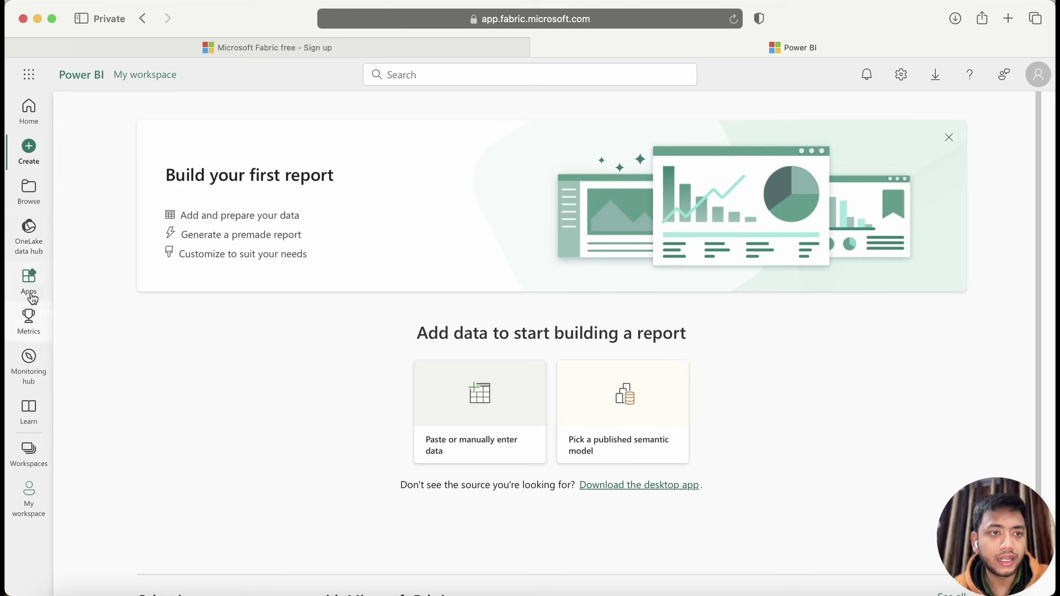
left_click(509, 412)
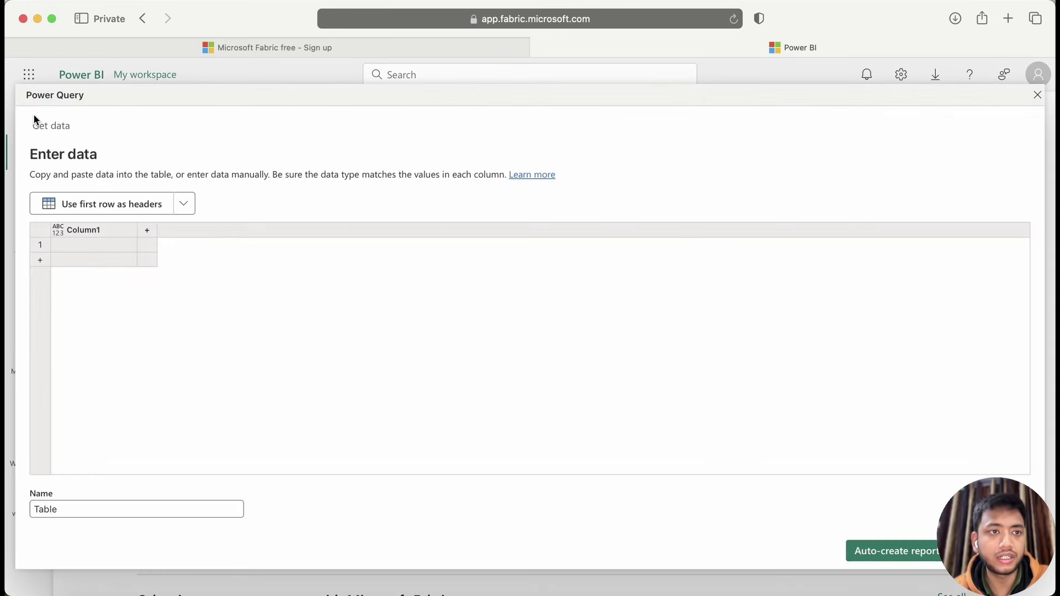
key("super+shift+backslash")
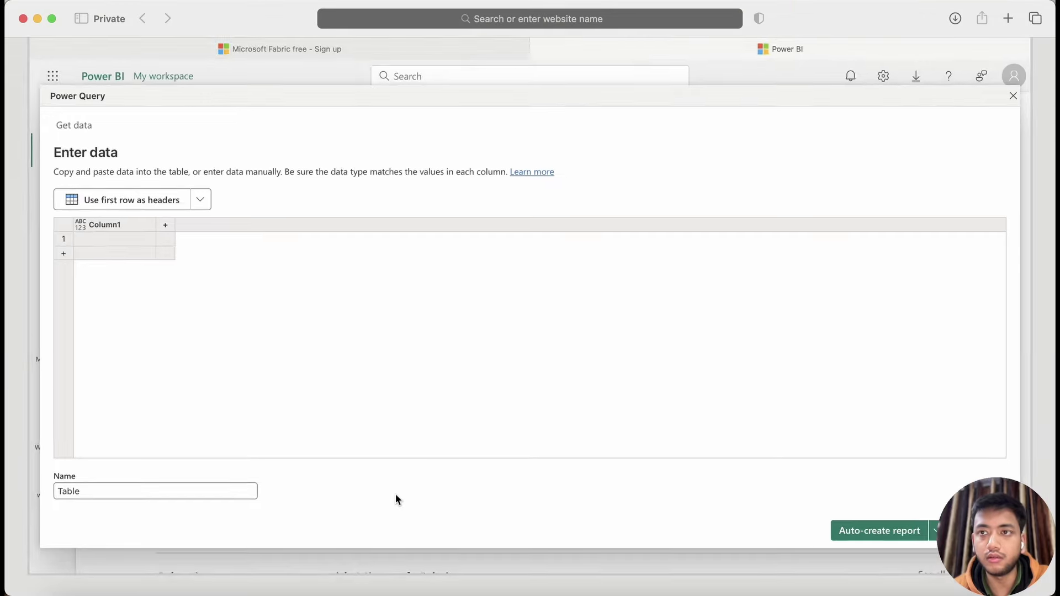
left_click(548, 170)
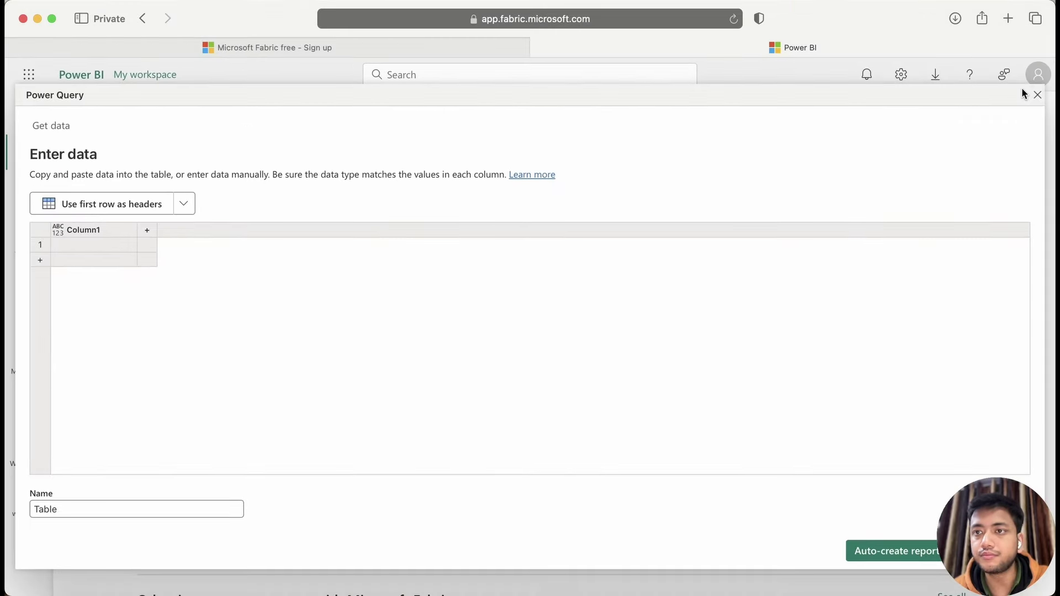
left_click(1037, 96)
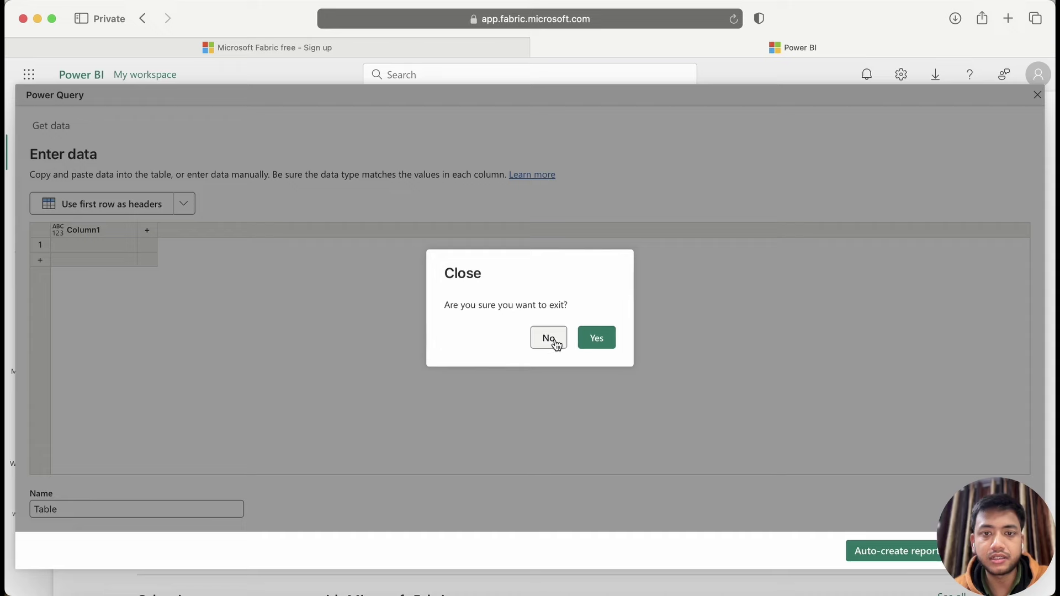
left_click(586, 341)
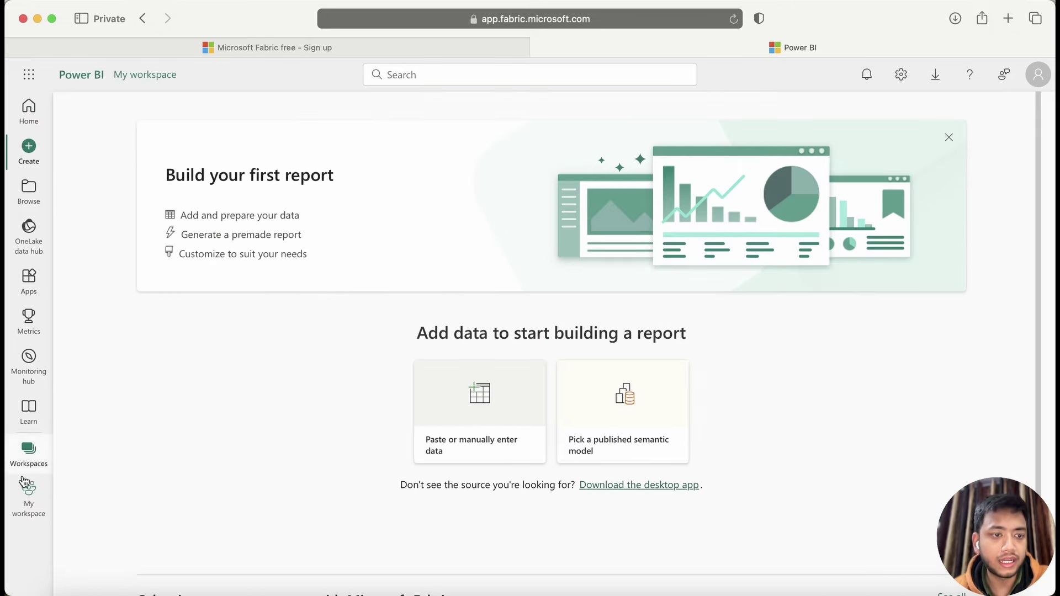
left_click(29, 497)
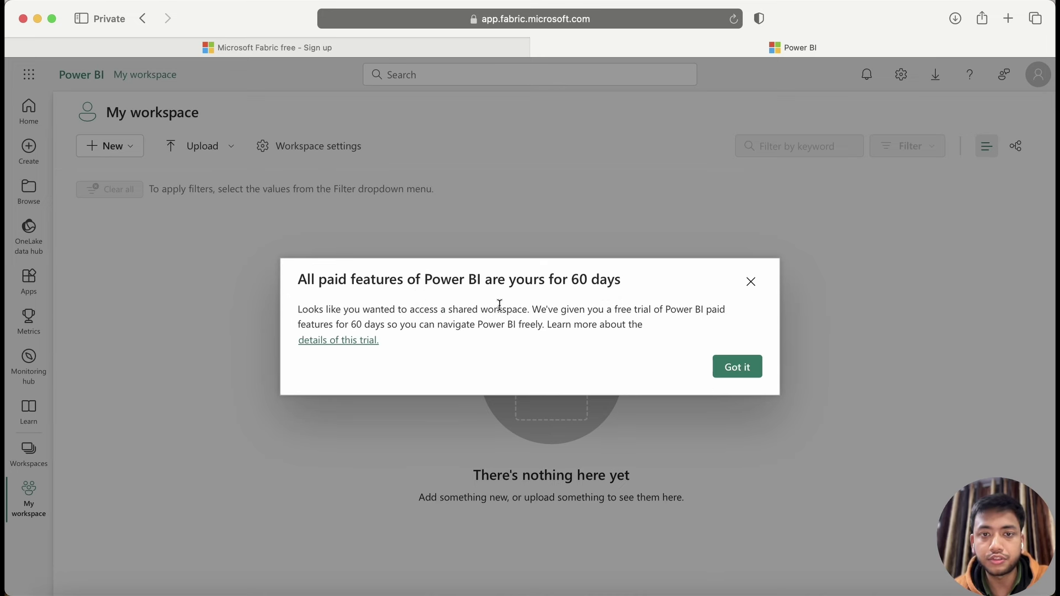
Step: Dismiss the free trial notice, confirm 59 trial days remain, and go to Workspaces
left_click(751, 281)
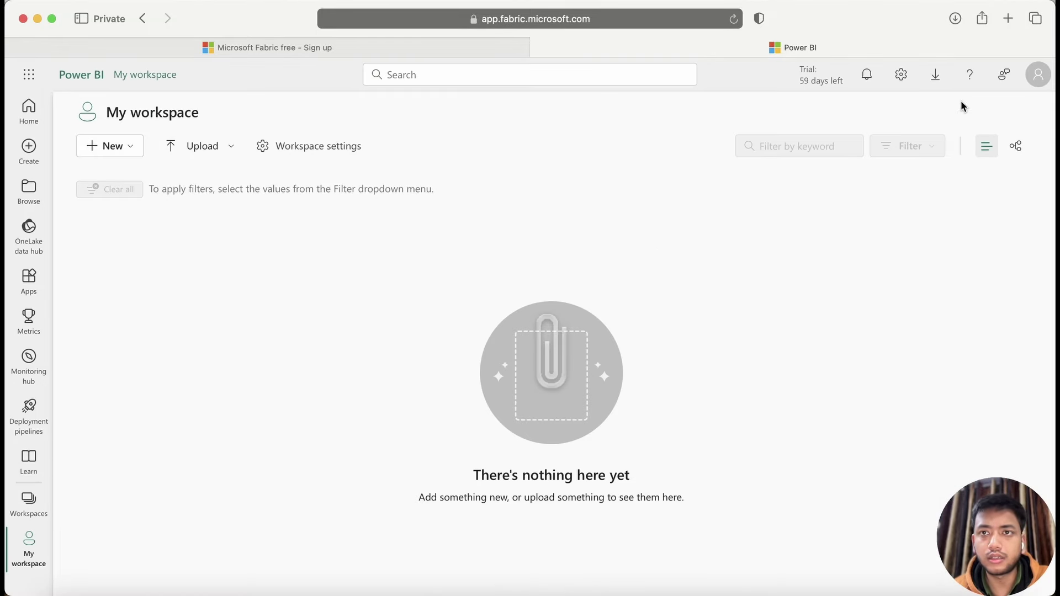
left_click(1037, 87)
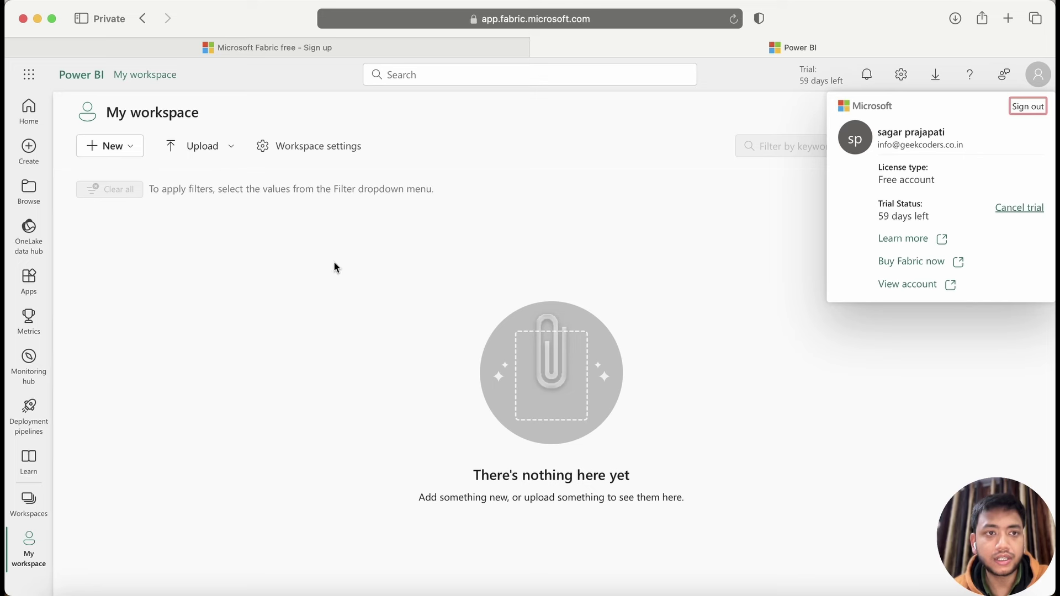
key("Escape")
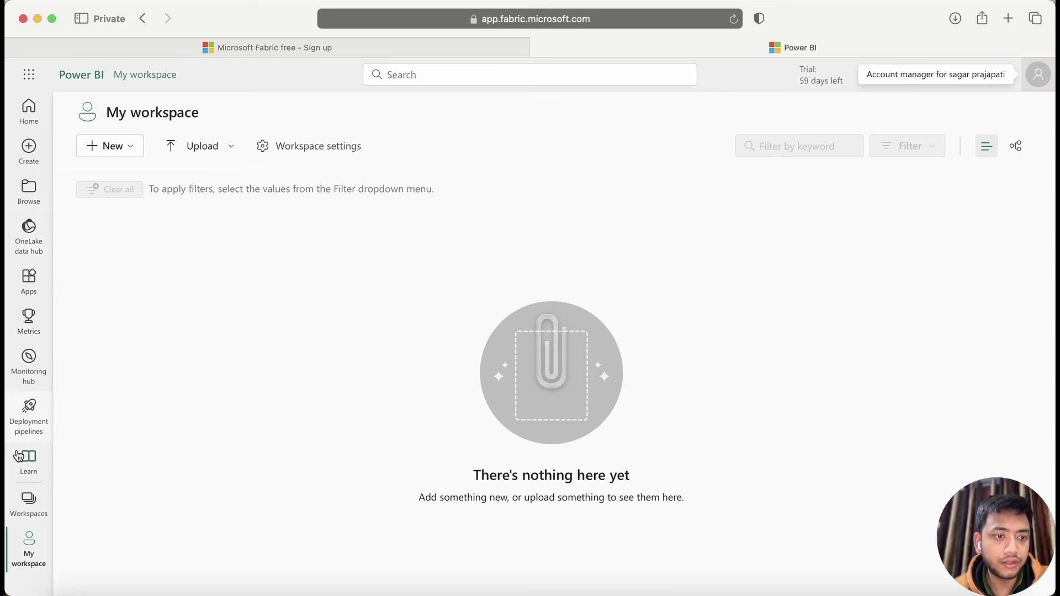
left_click(31, 518)
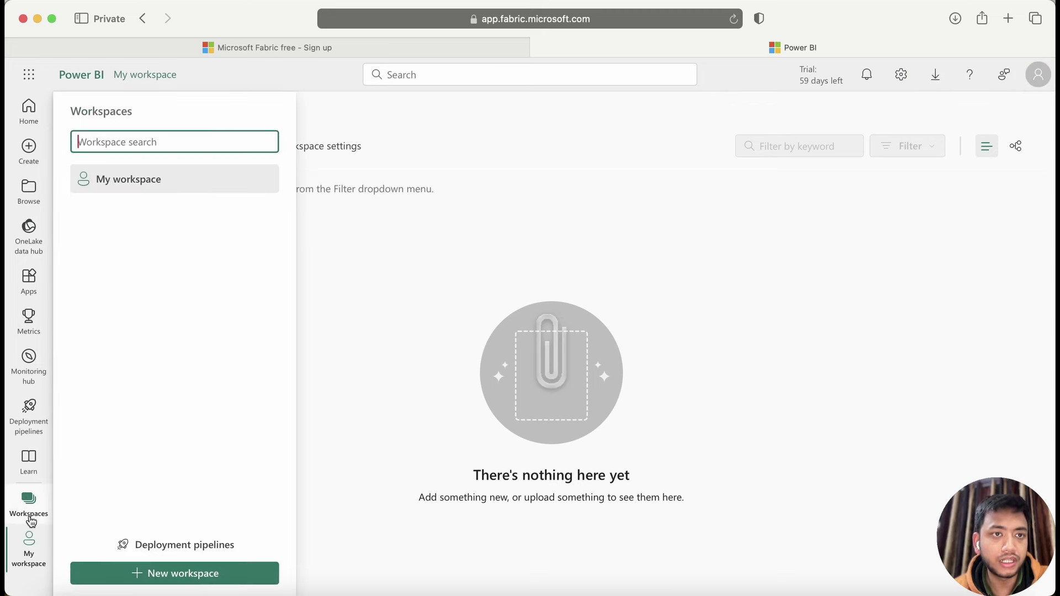
Step: Create a new workspace named GeekCoders and apply it
left_click(138, 572)
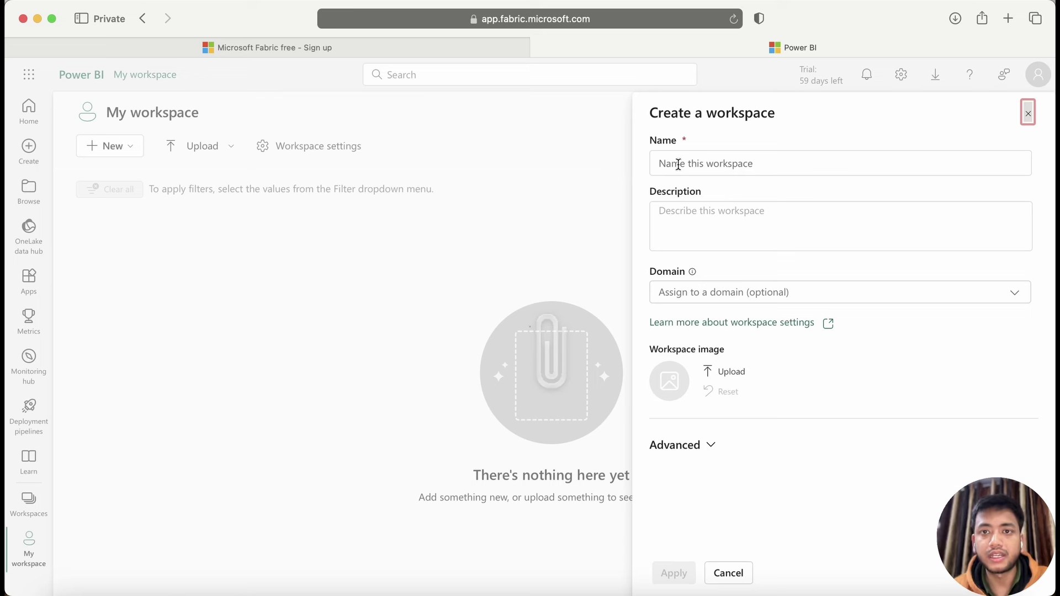
left_click(678, 164)
type("GeekCoders")
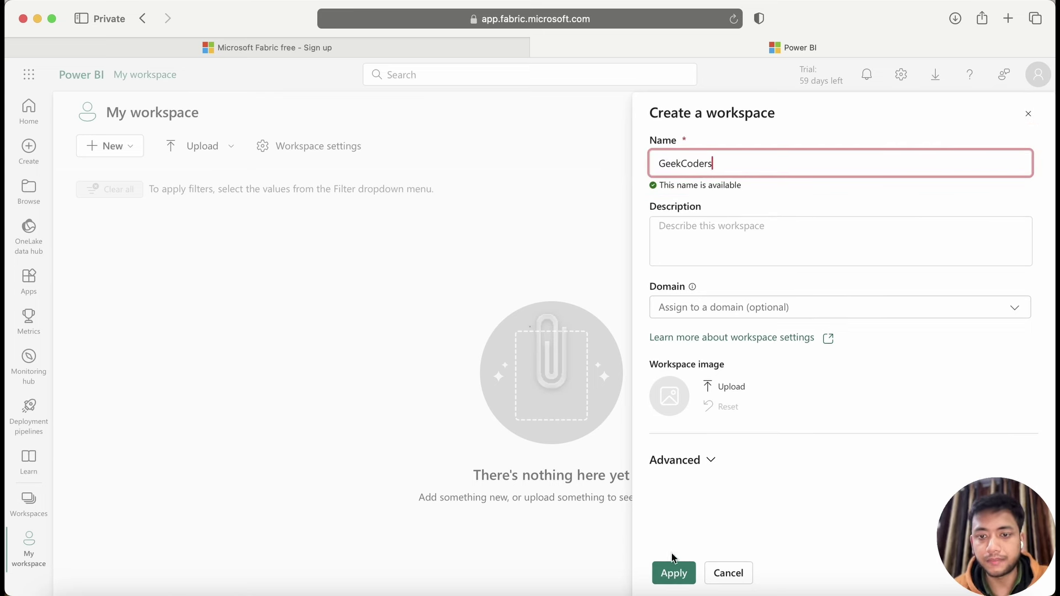
left_click(671, 571)
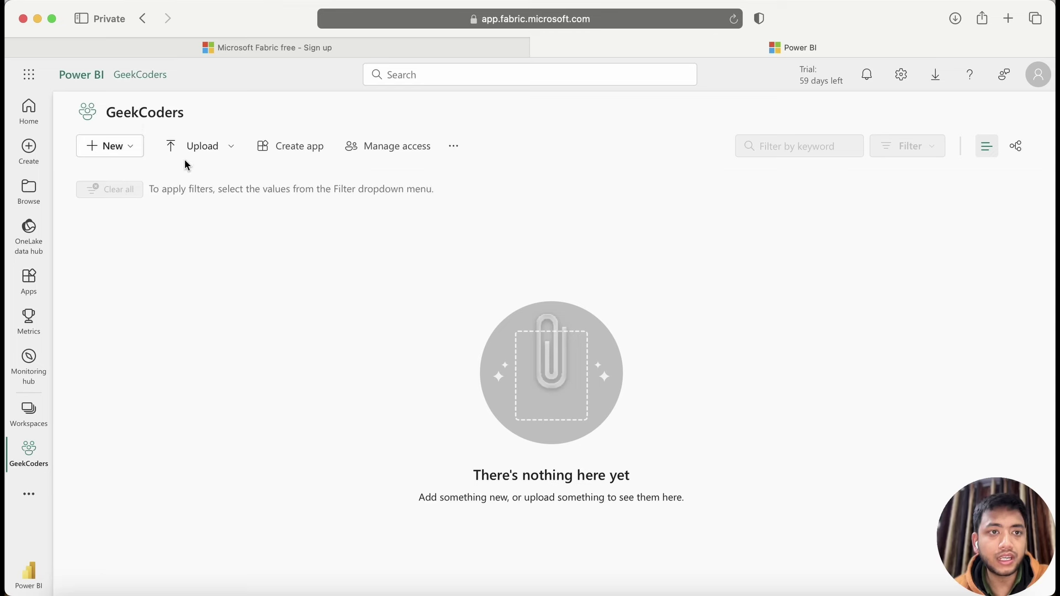
Step: Choose Lakehouse from the full new-item catalog and accept the Fabric trial upgrade
left_click(119, 152)
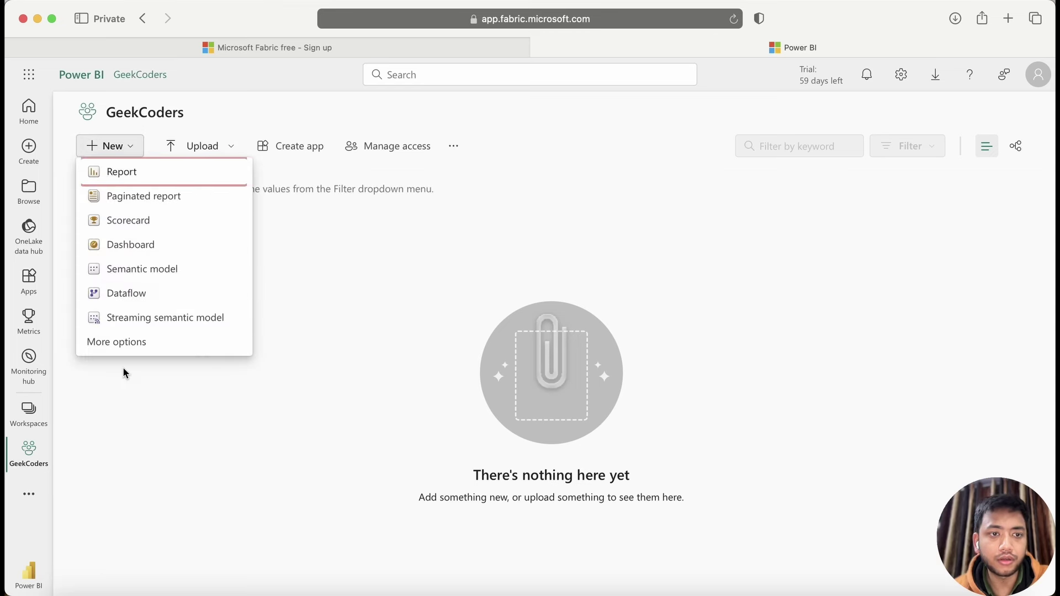
left_click(150, 343)
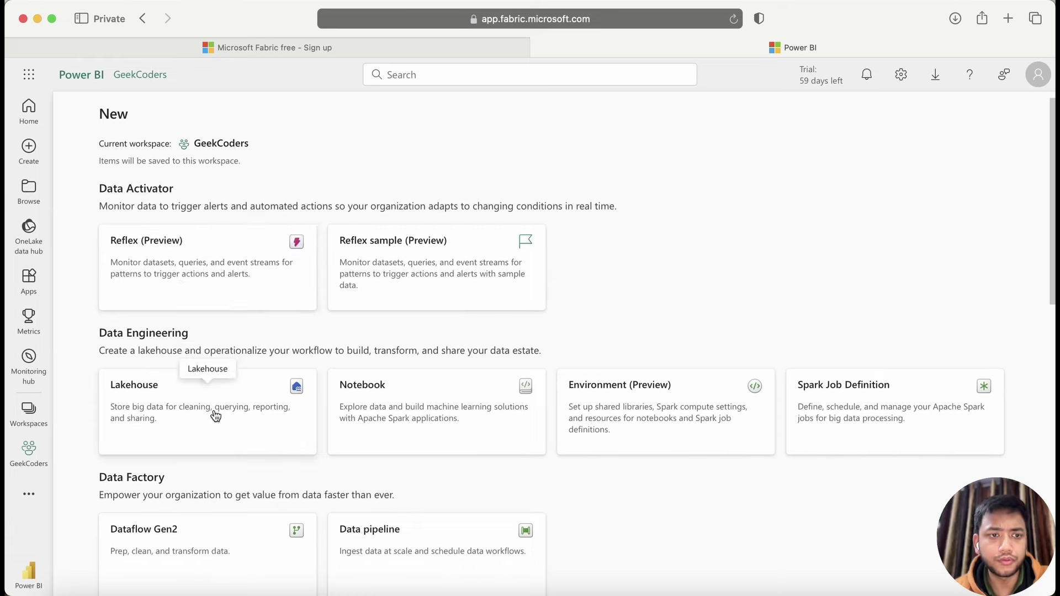
scroll(213, 413, "down", 4)
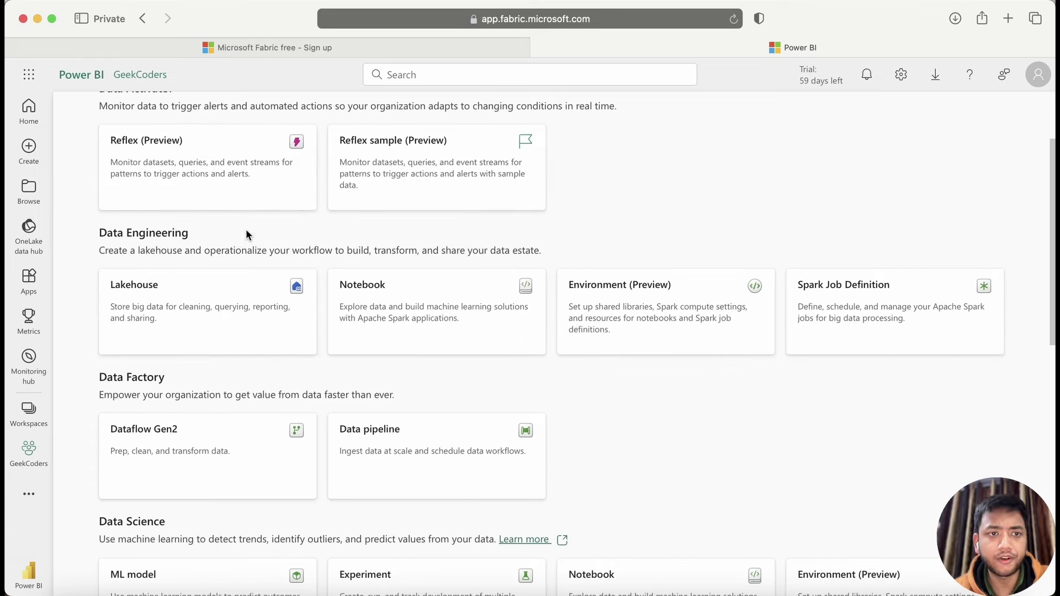
left_click(190, 294)
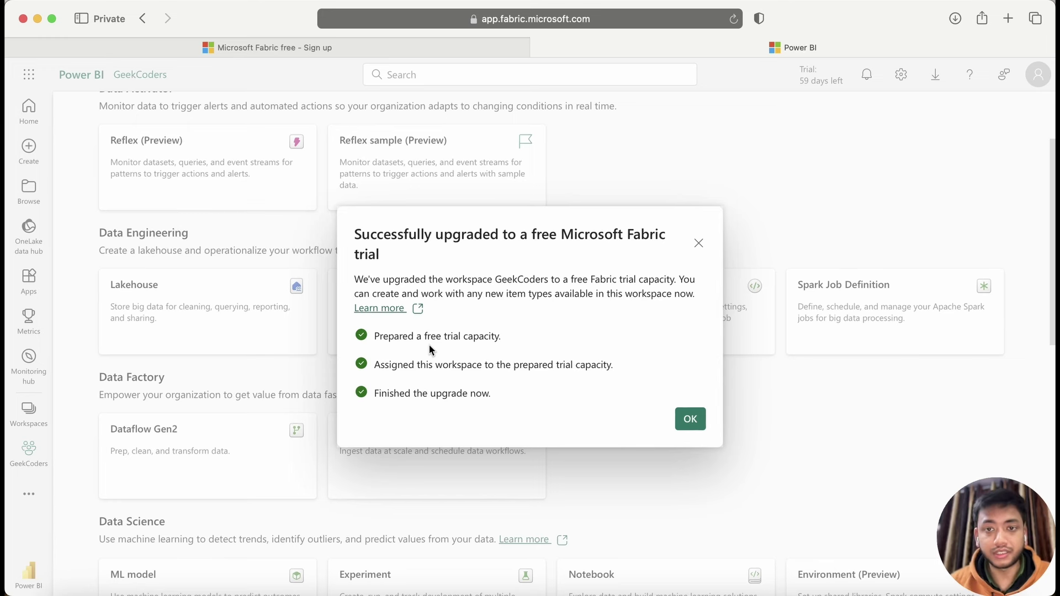
left_click(691, 420)
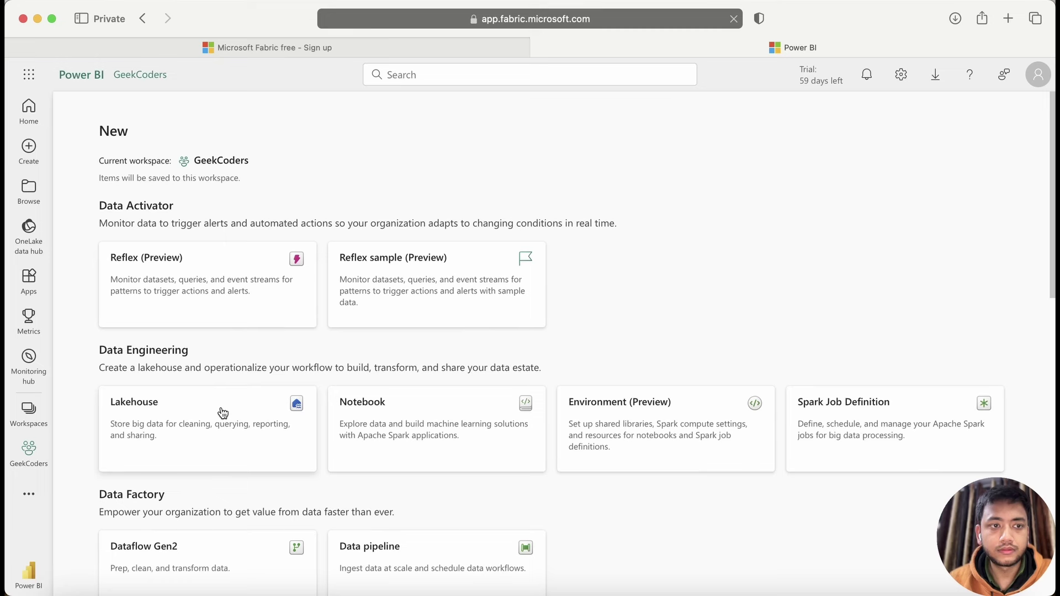
left_click(188, 441)
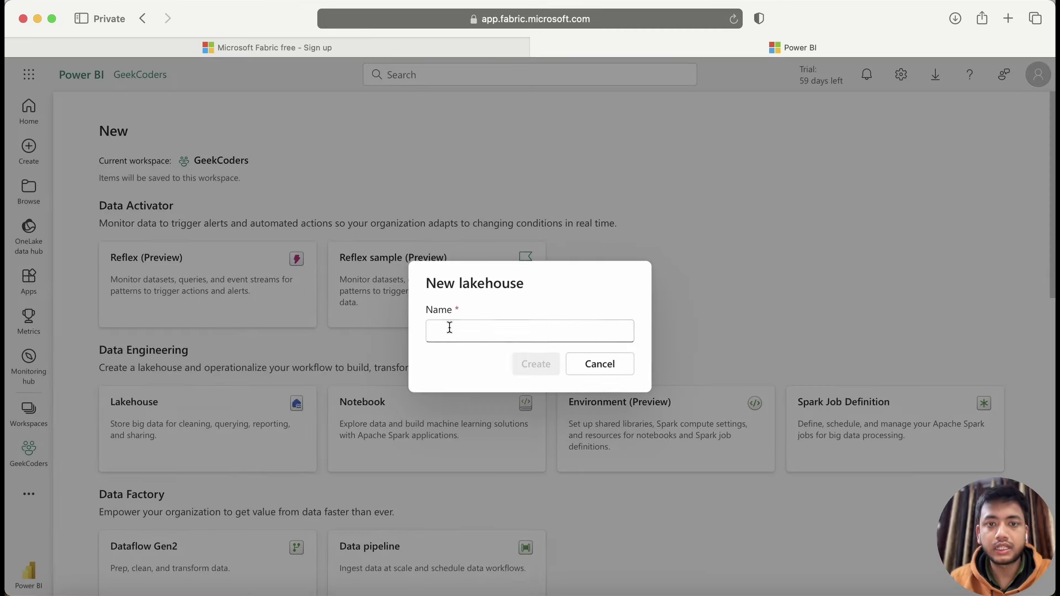
Step: Name the new lakehouse GeekCoders and create it
left_click(450, 328)
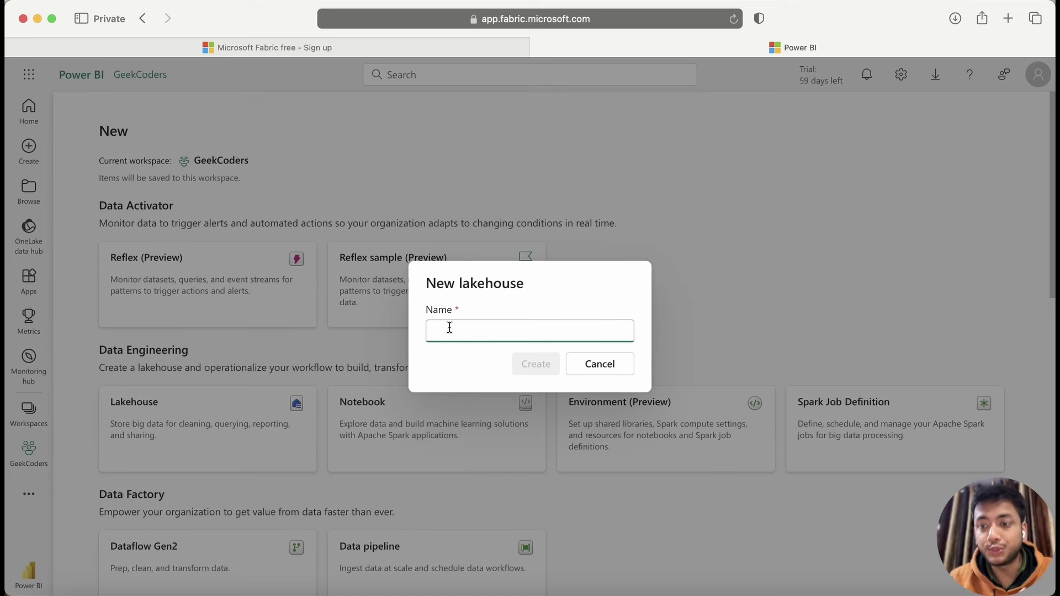
type("dat")
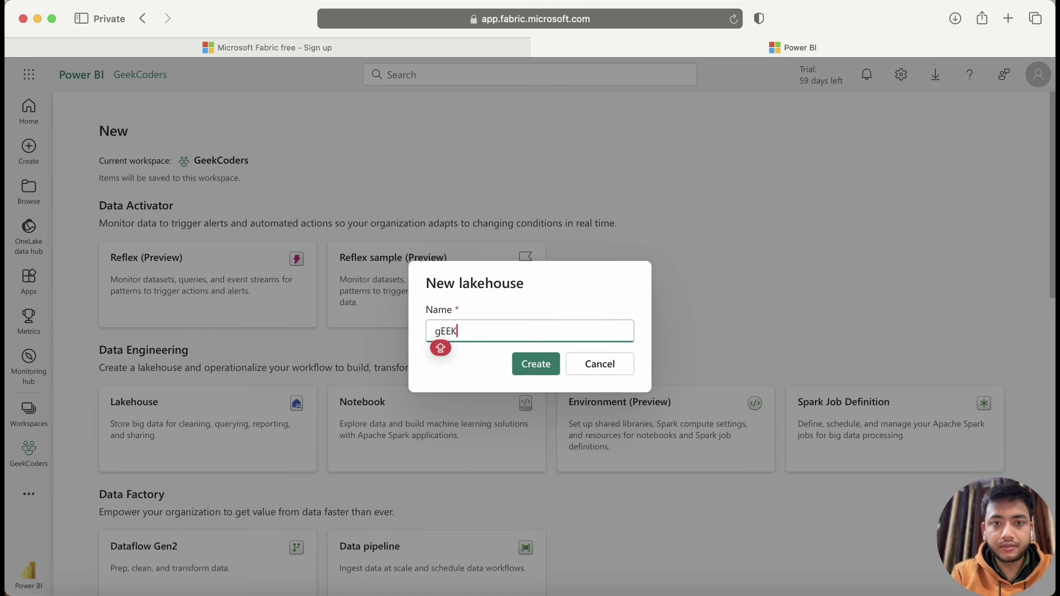
key("BackSpace")
key("BackSpace")
key("BackSpace")
type("Geek")
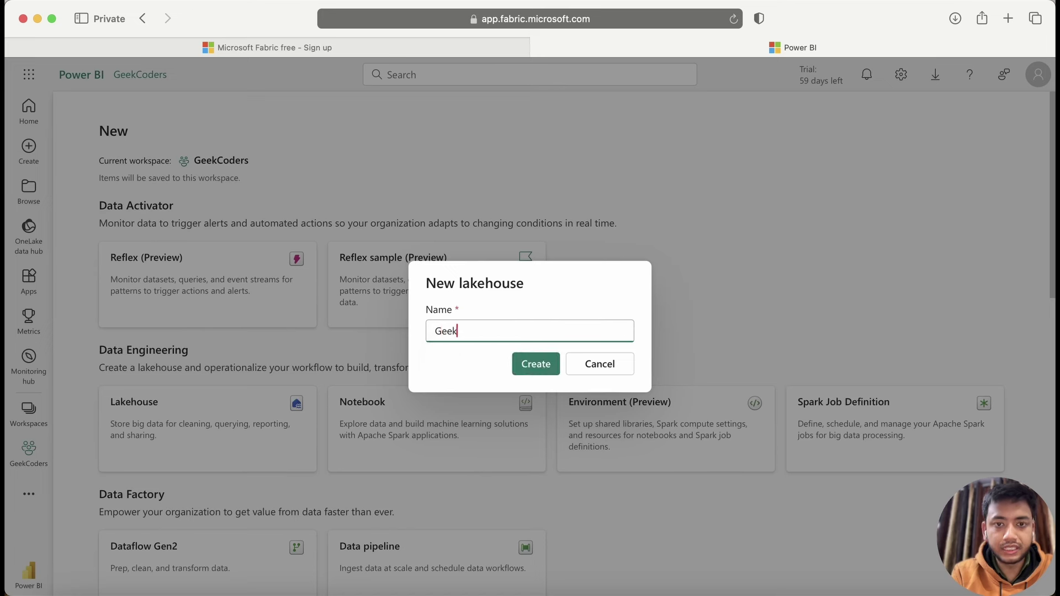
type("Coders")
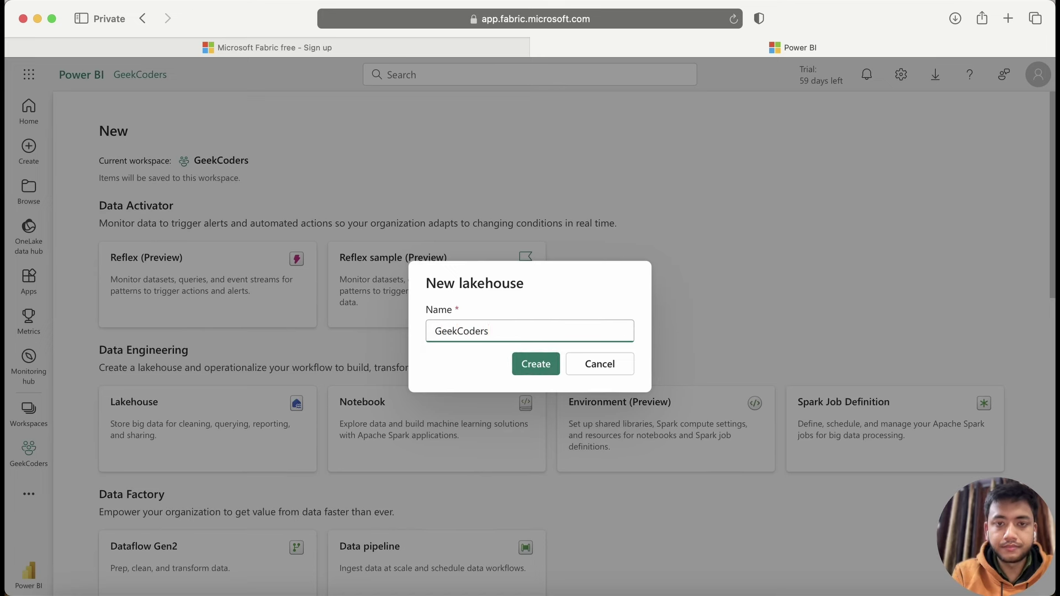
left_click(533, 364)
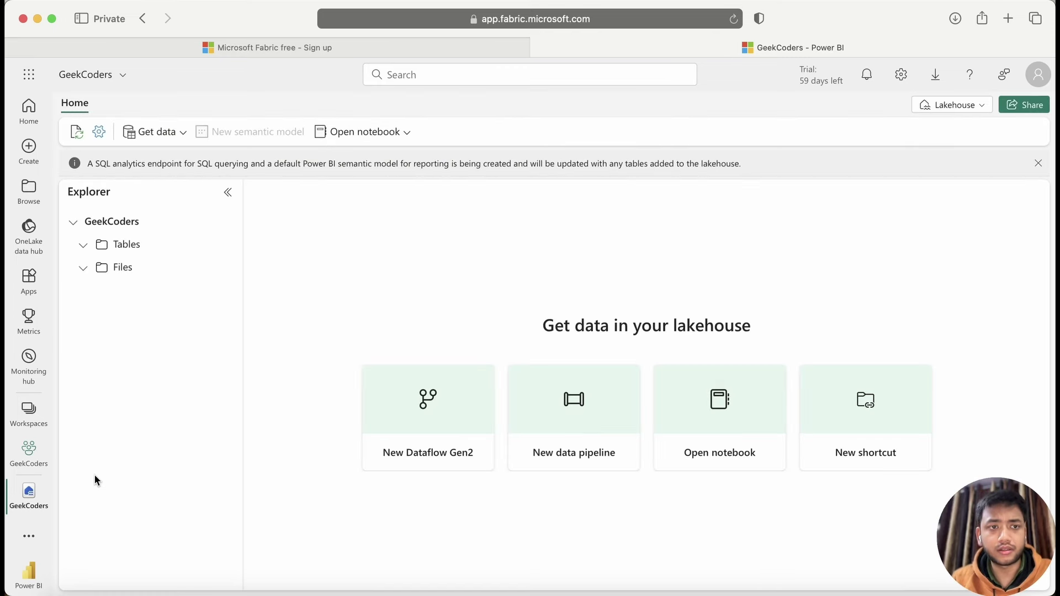
left_click(83, 245)
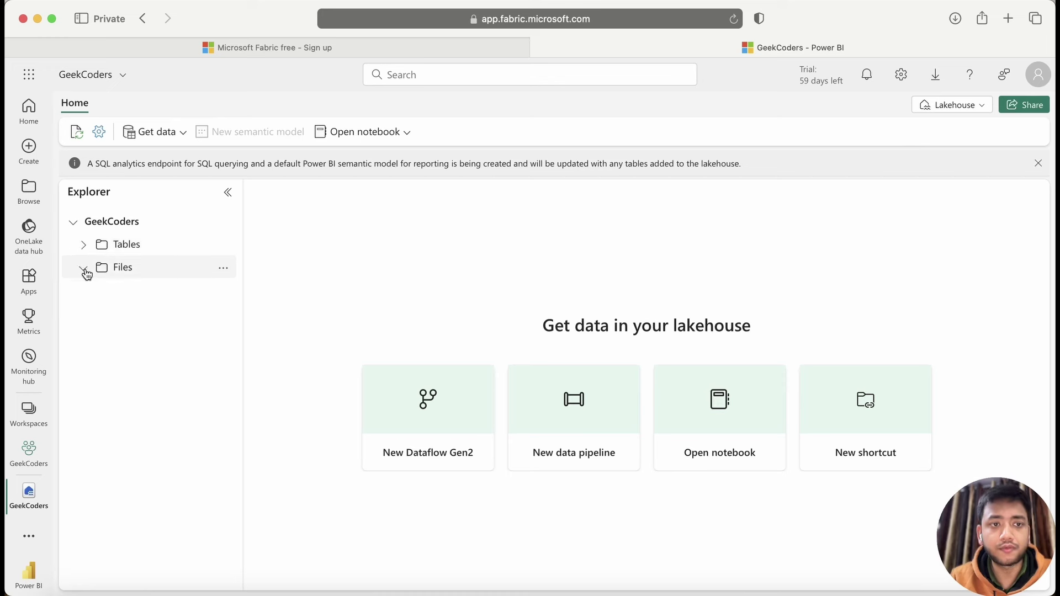
left_click(84, 269)
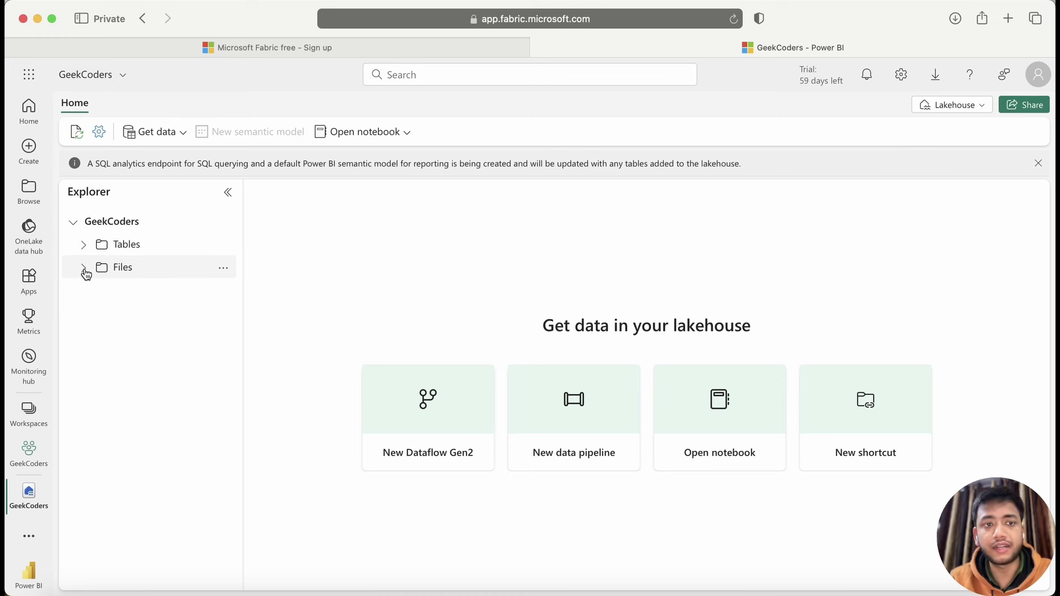
left_click(224, 271)
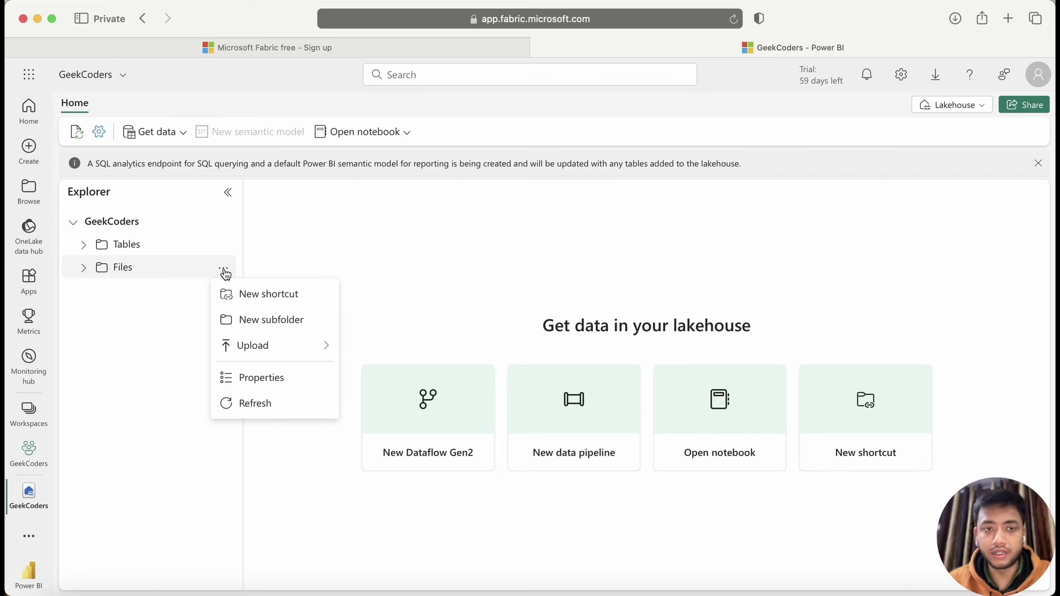
left_click(271, 297)
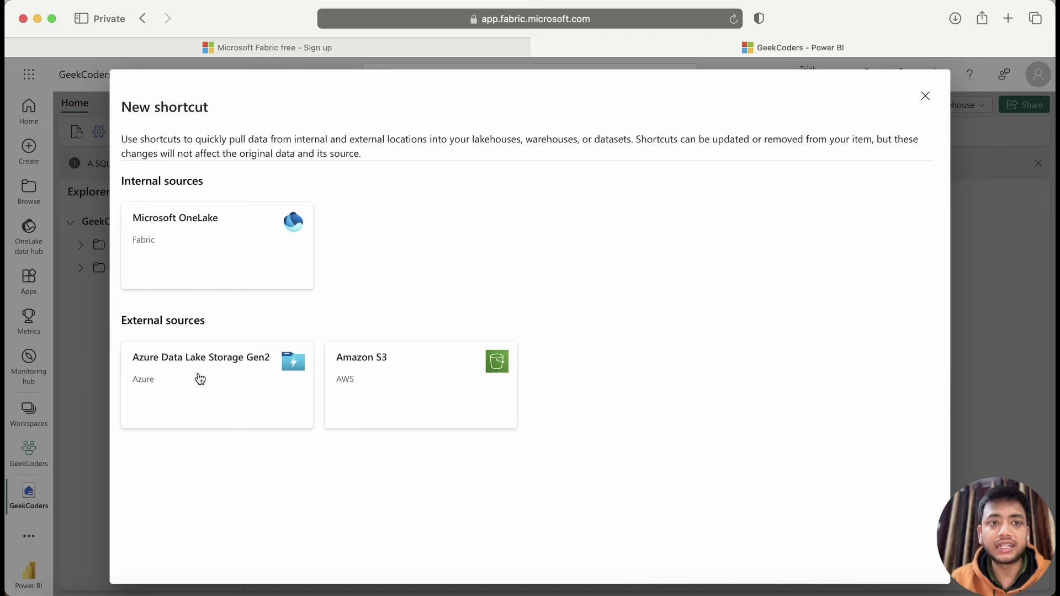
left_click(925, 96)
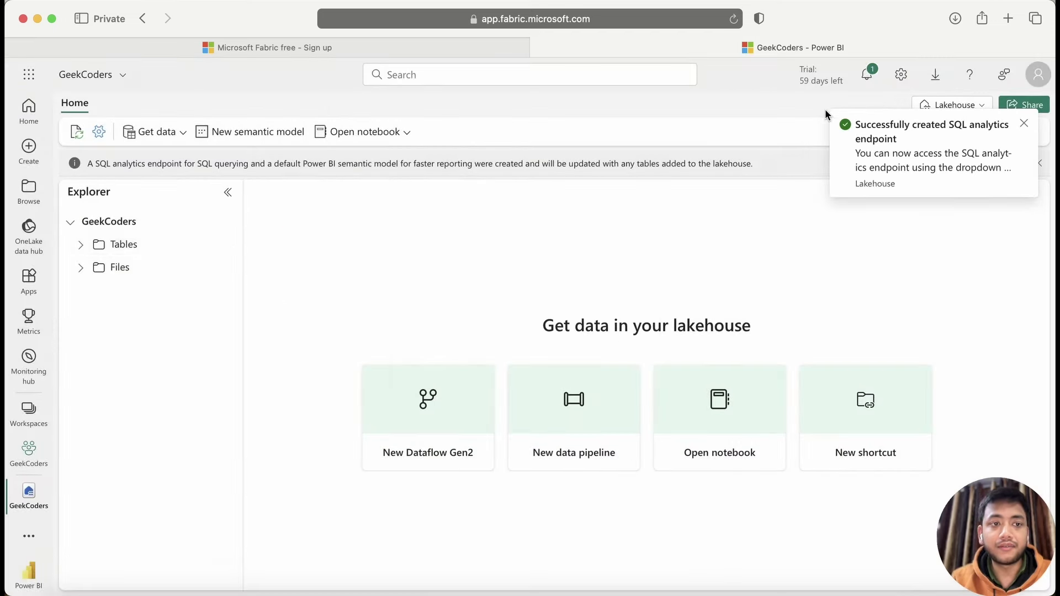
Step: Filter the OneLake data hub to My data, listing the GeekCoders lakehouse, SQL endpoint and semantic model
left_click(29, 234)
scroll(305, 407, "down", 3)
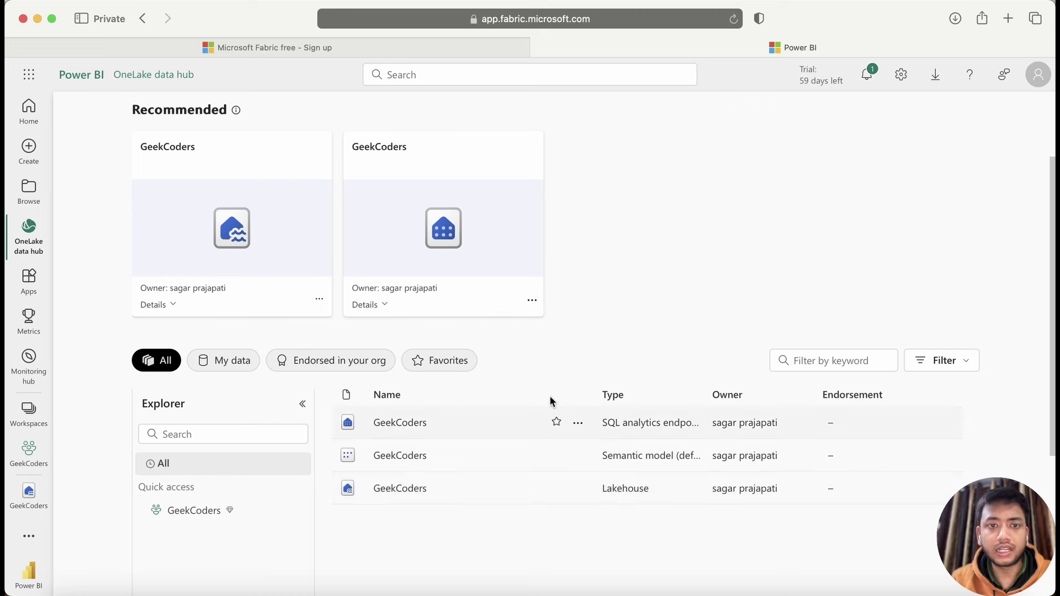
scroll(307, 342, "up", 3)
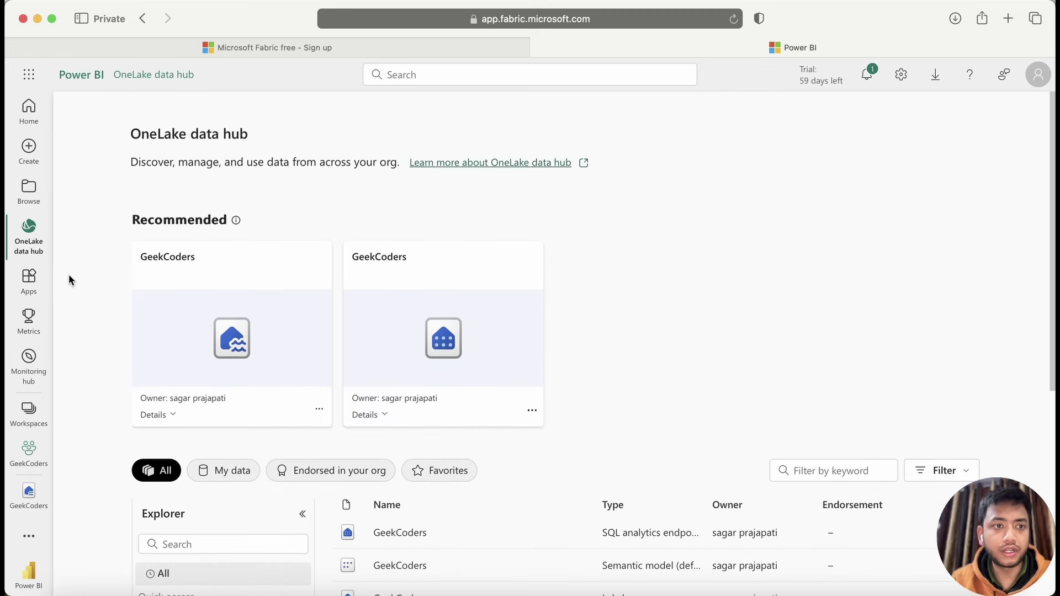
scroll(266, 345, "down", 2)
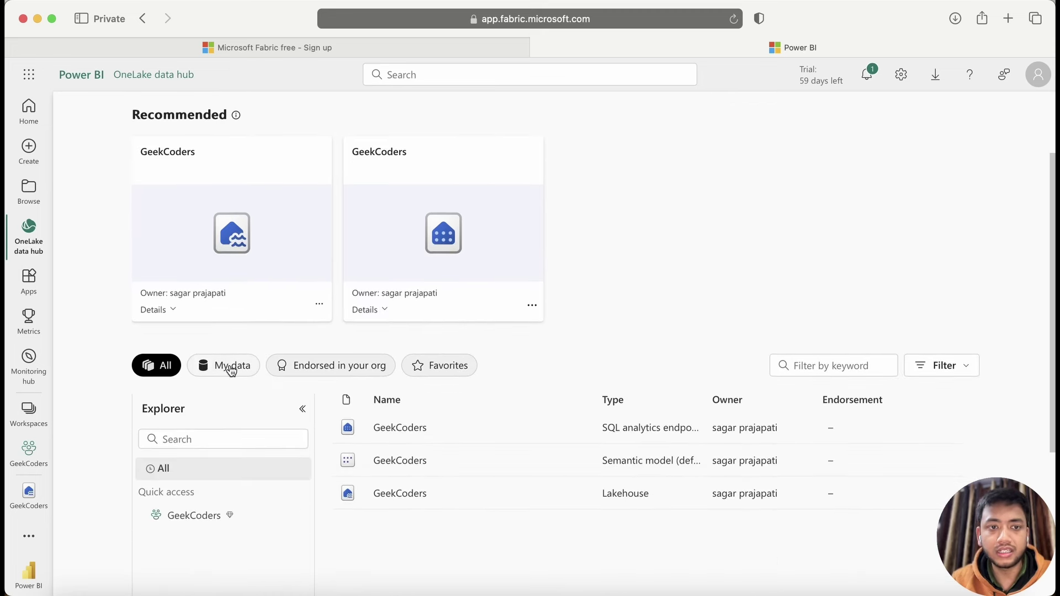
left_click(225, 369)
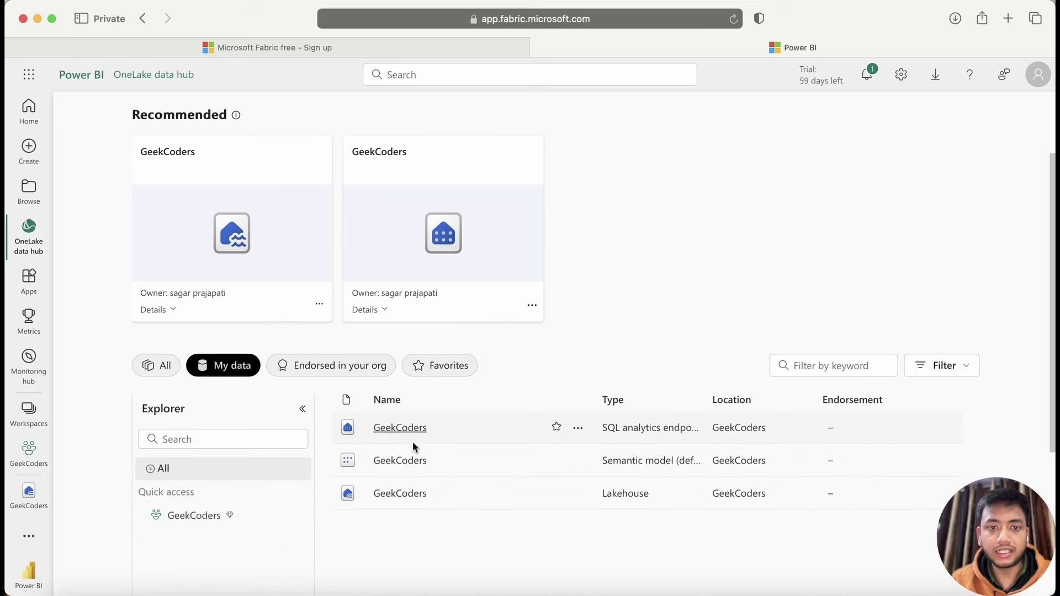
scroll(429, 452, "down", 1)
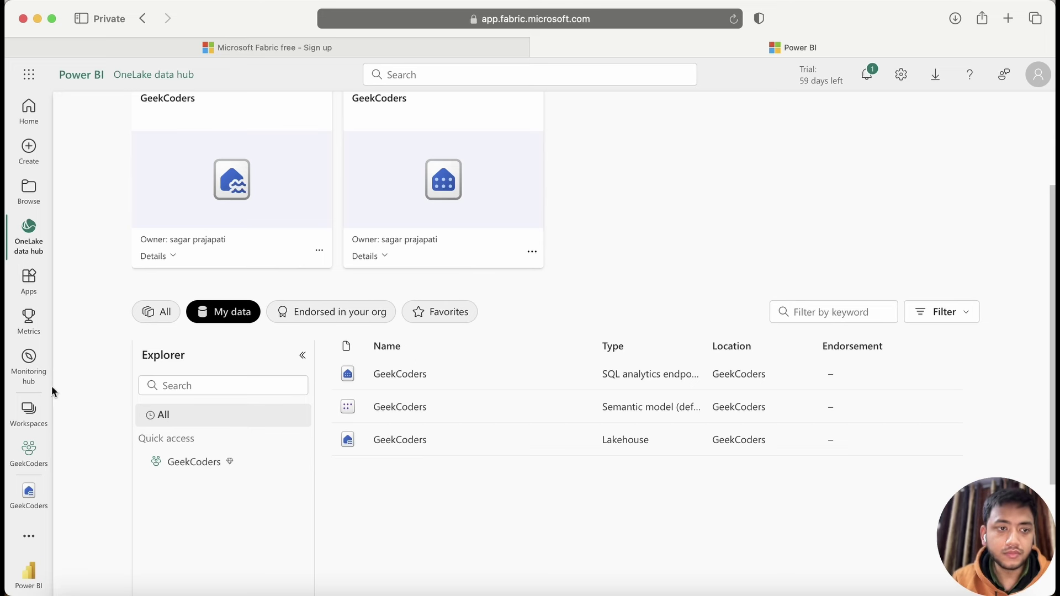
Step: Bring up the Workspaces flyout from the left rail
left_click(30, 532)
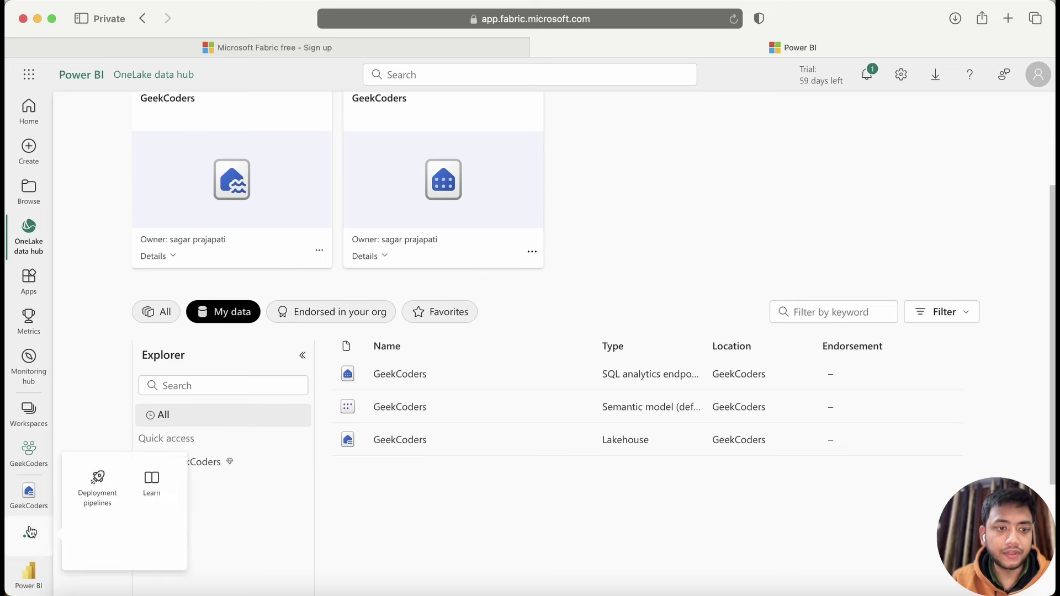
left_click(30, 533)
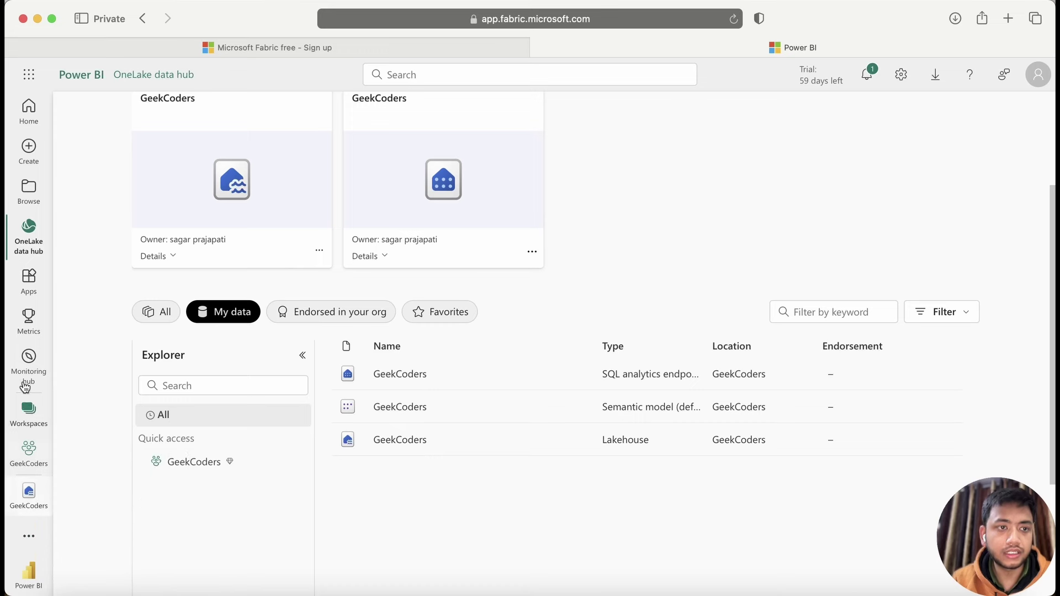
left_click(27, 413)
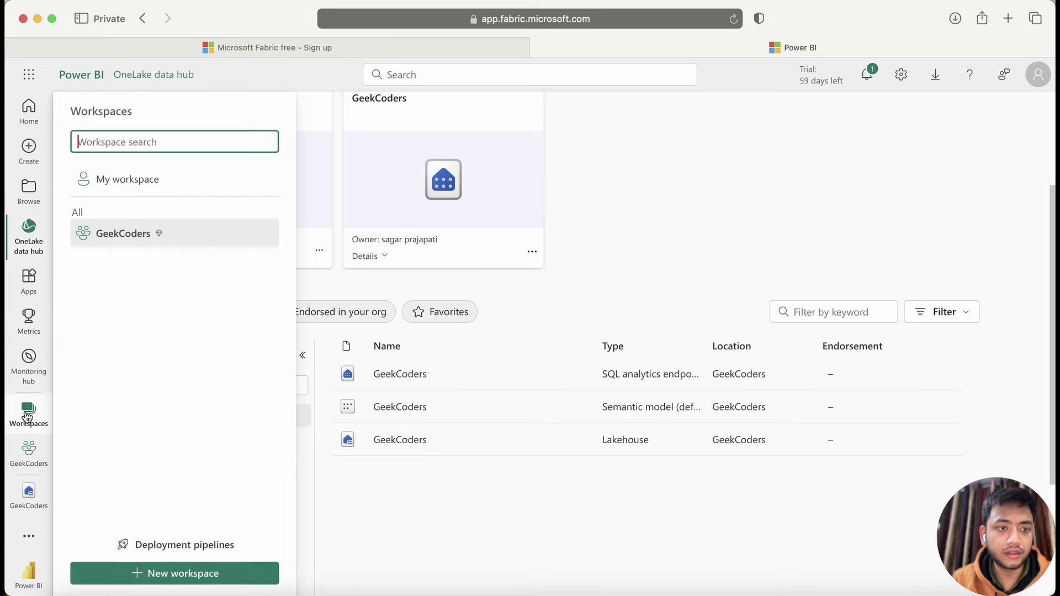
Step: Open GeekCoders, back out of a new dataflow, and unpin the GeekCoders lakehouse rail item
left_click(25, 454)
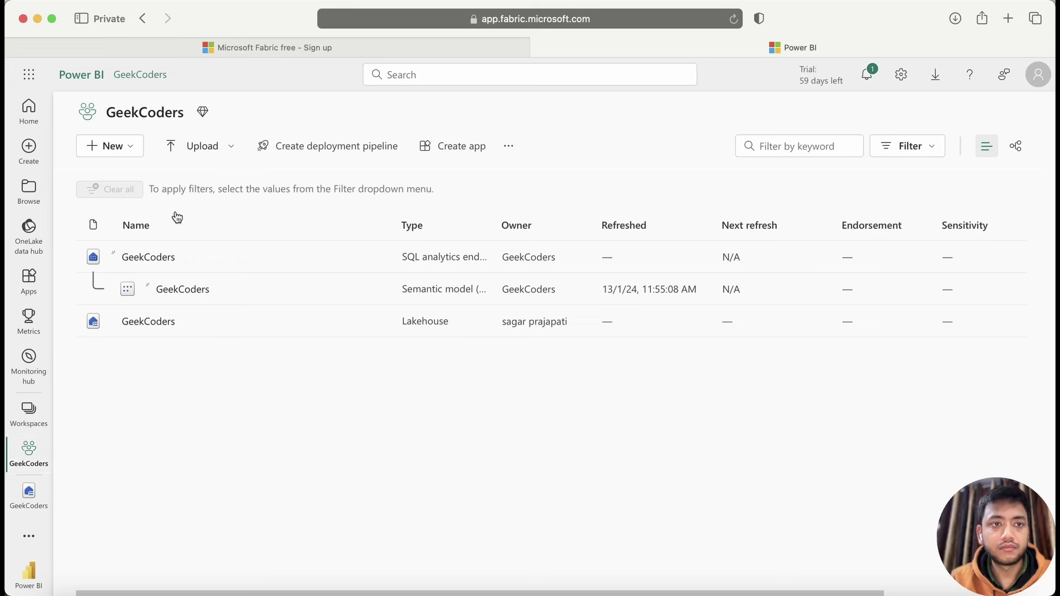
left_click(125, 155)
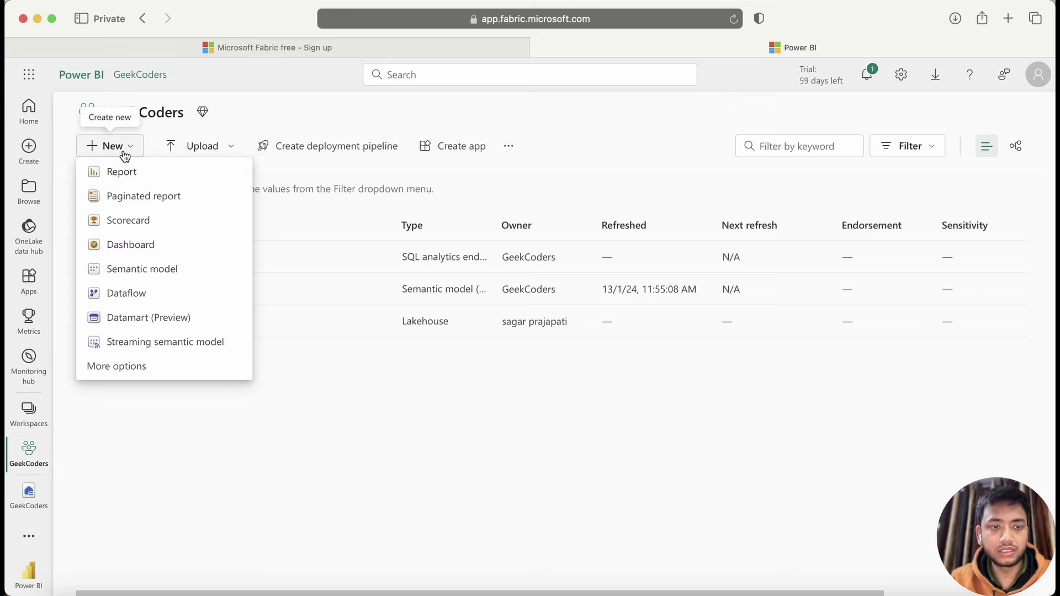
left_click(153, 294)
left_click(153, 292)
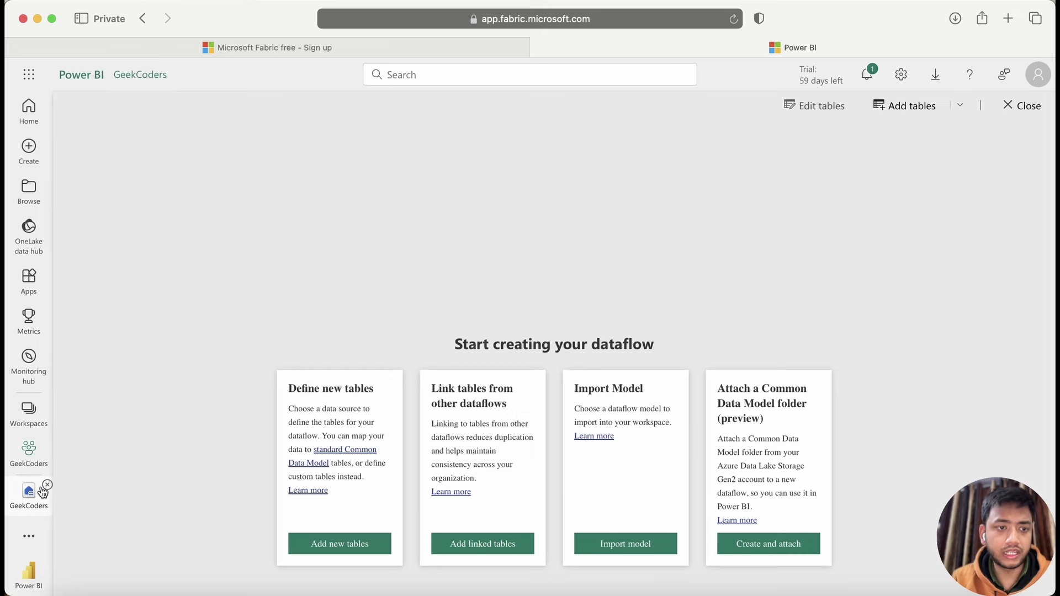
left_click(44, 488)
left_click(30, 497)
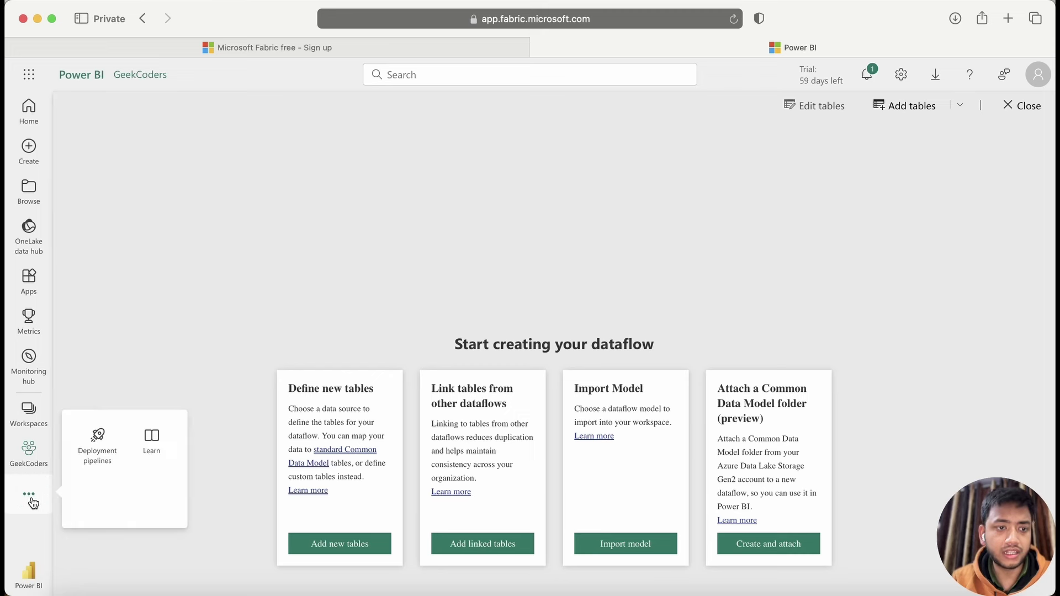
left_click(29, 449)
Step: Show the full catalog of new item types and scroll through its categories
left_click(114, 146)
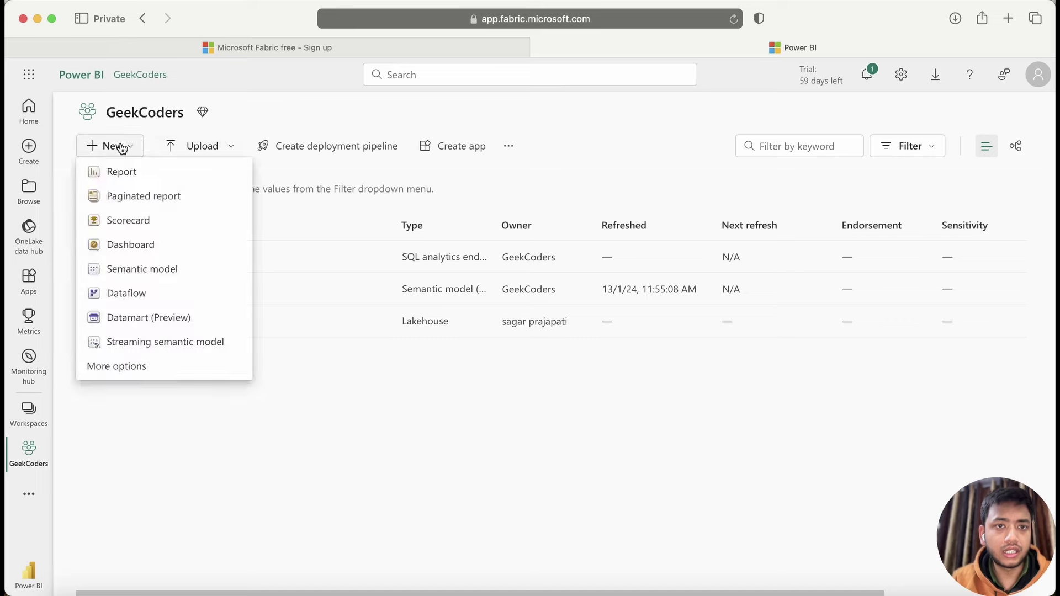
left_click(123, 367)
scroll(197, 435, "down", 5)
scroll(197, 435, "down", 2)
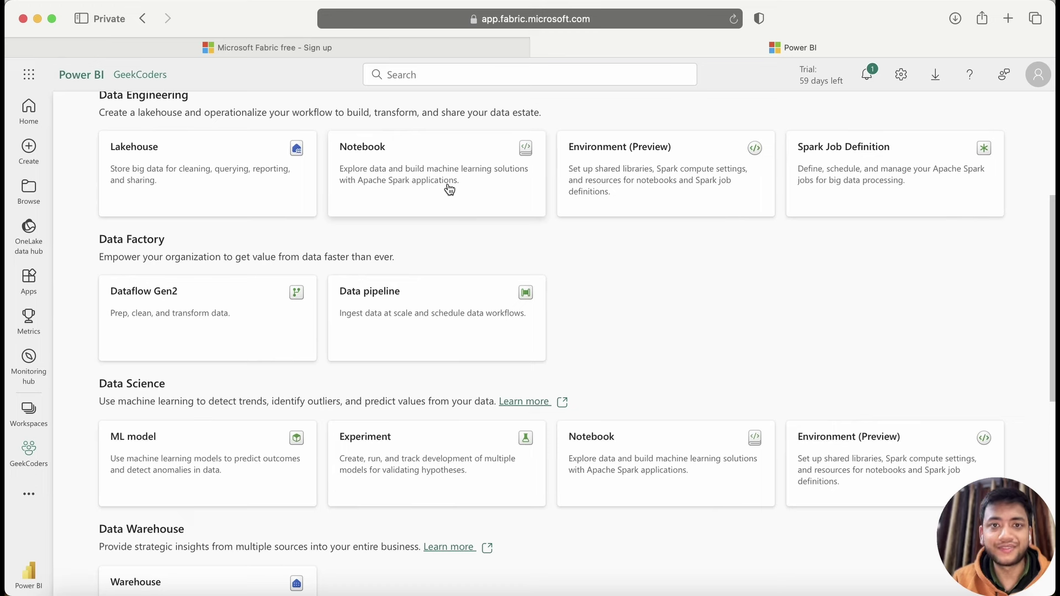
Step: Create Notebook 1, keep its cell language as PySpark (Python), and begin adding a lakehouse
left_click(412, 159)
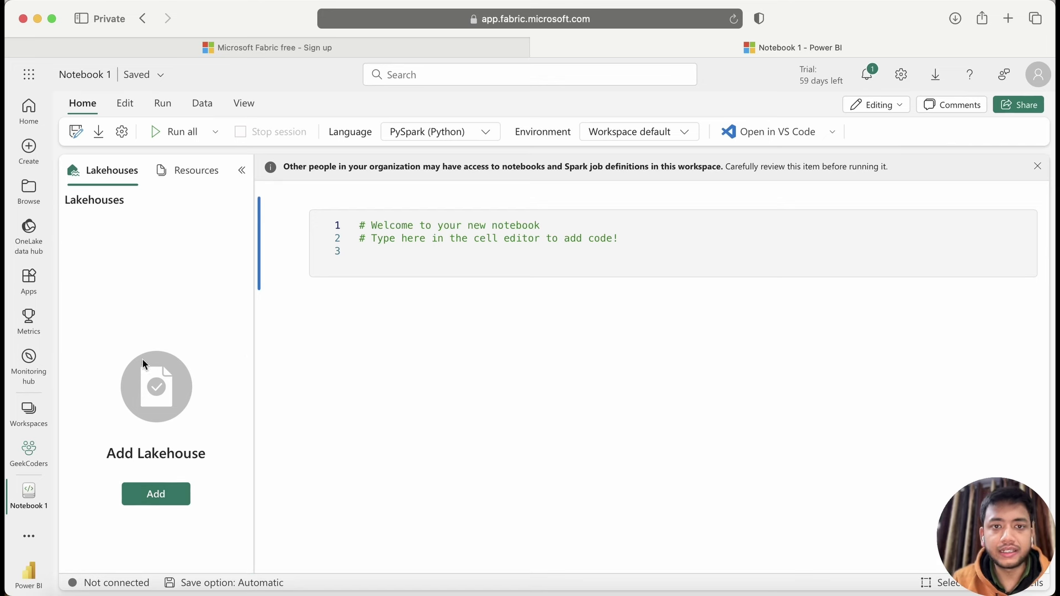
left_click(370, 235)
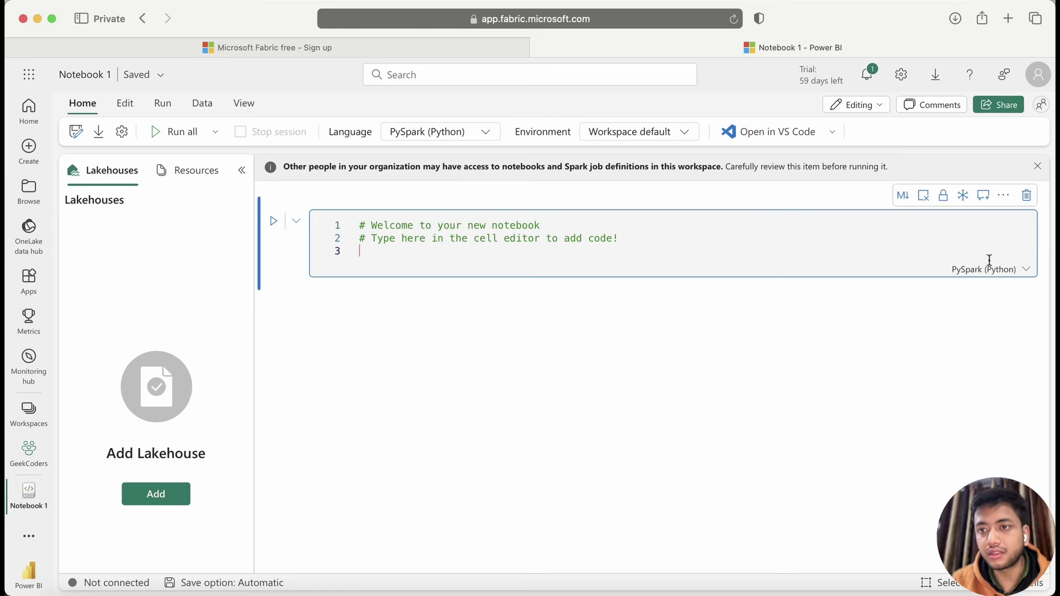
left_click(1023, 271)
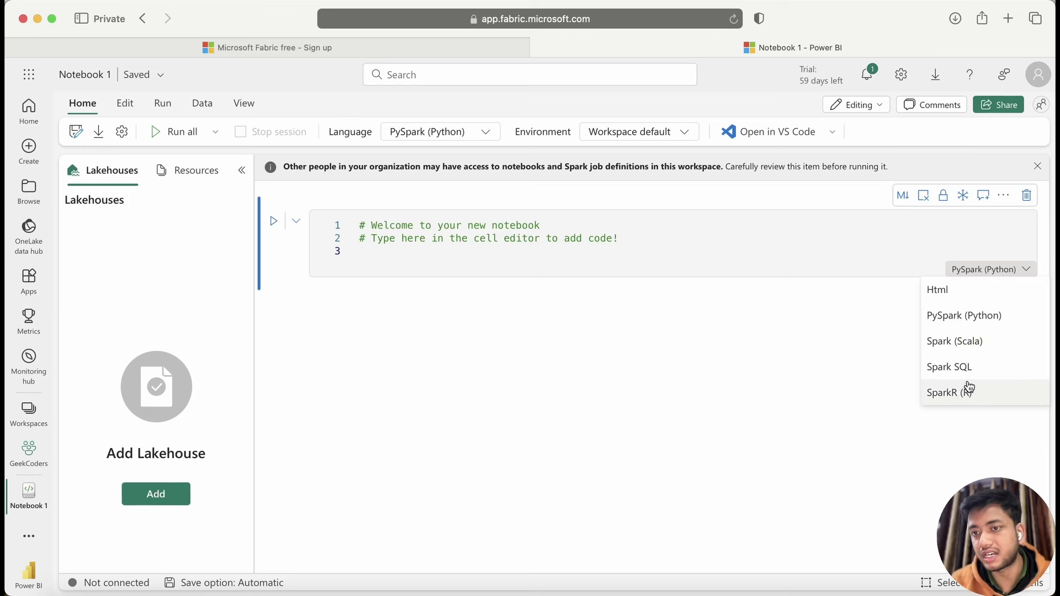
left_click(838, 320)
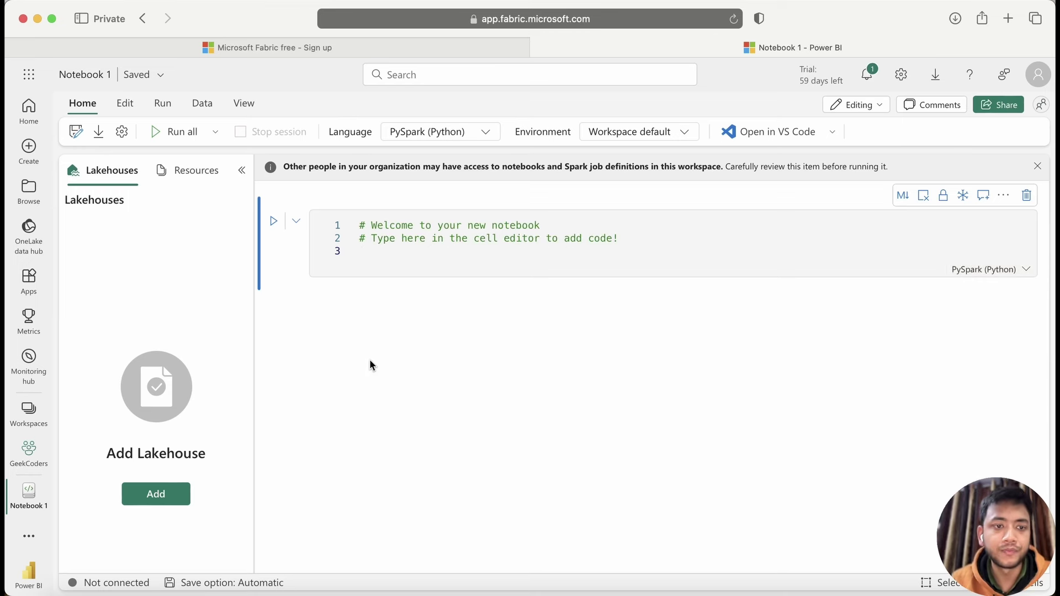
left_click(153, 503)
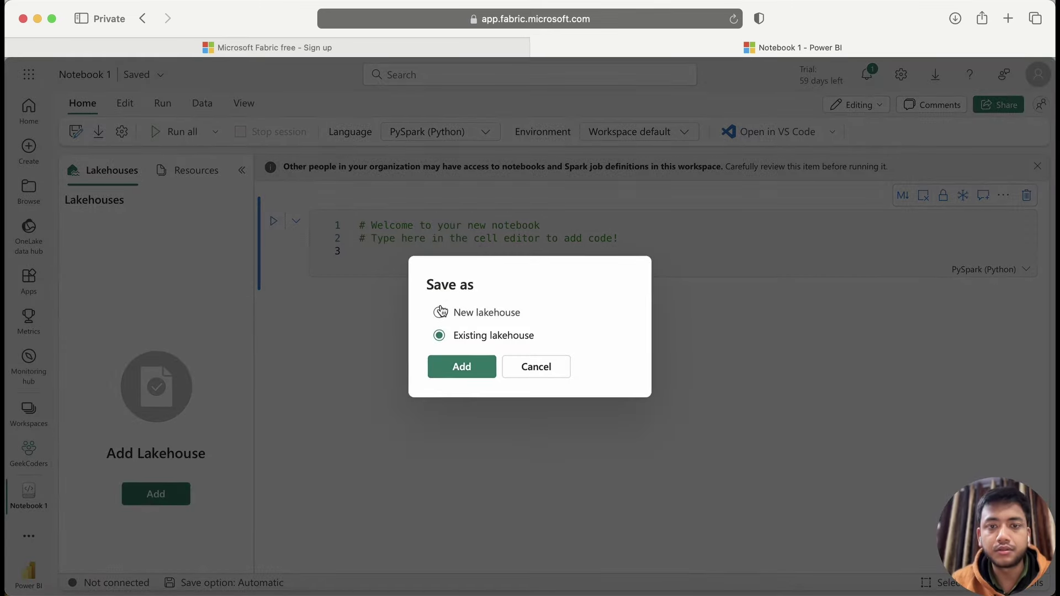
Step: Attach the existing GeekCoders lakehouse from the OneLake data hub and collapse its Tables folder
left_click(440, 312)
left_click(438, 335)
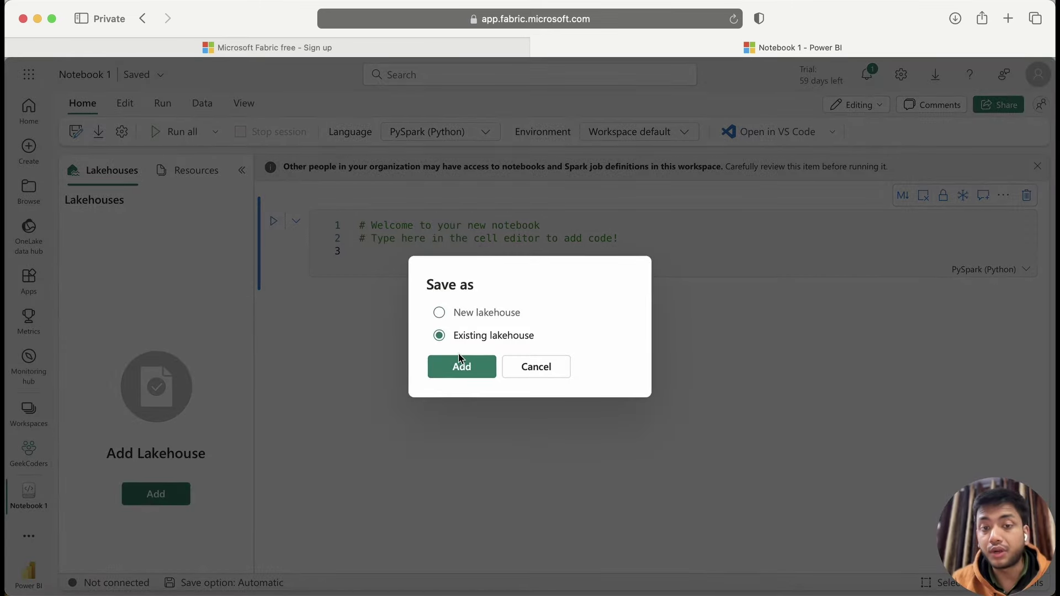
left_click(459, 364)
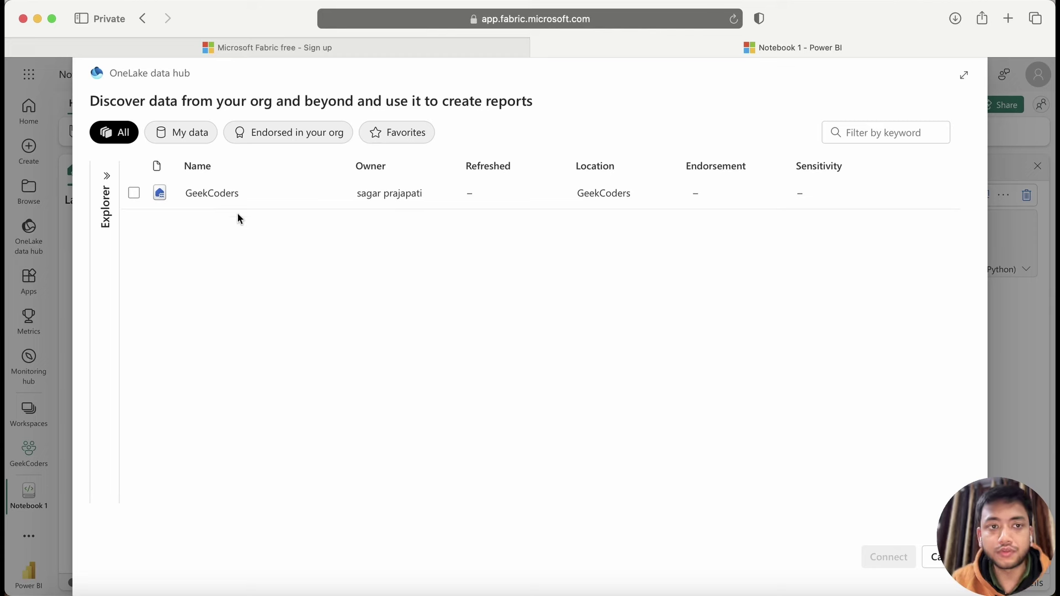
left_click(218, 198)
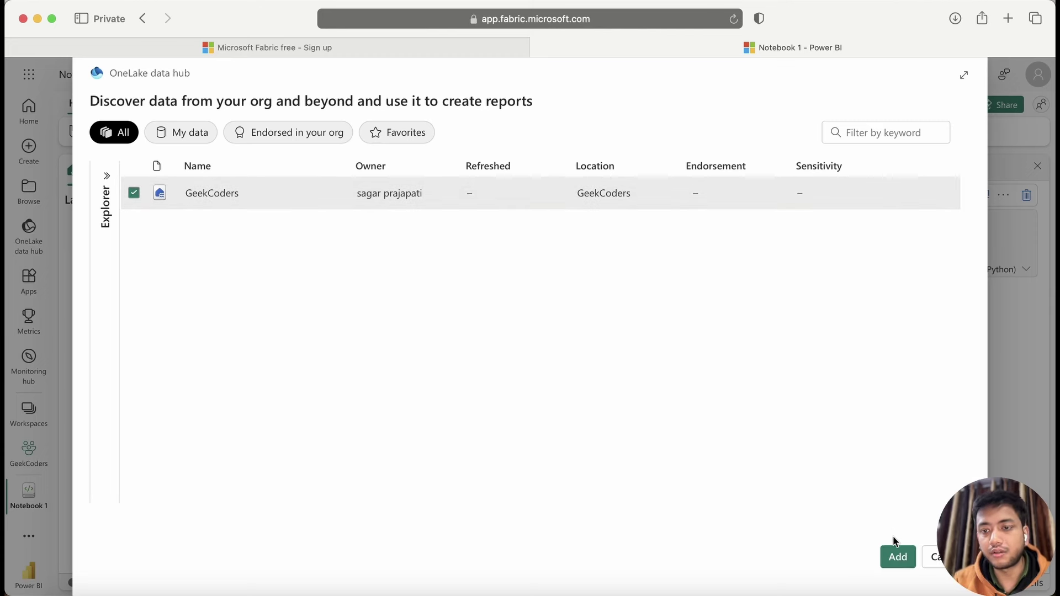
left_click(896, 554)
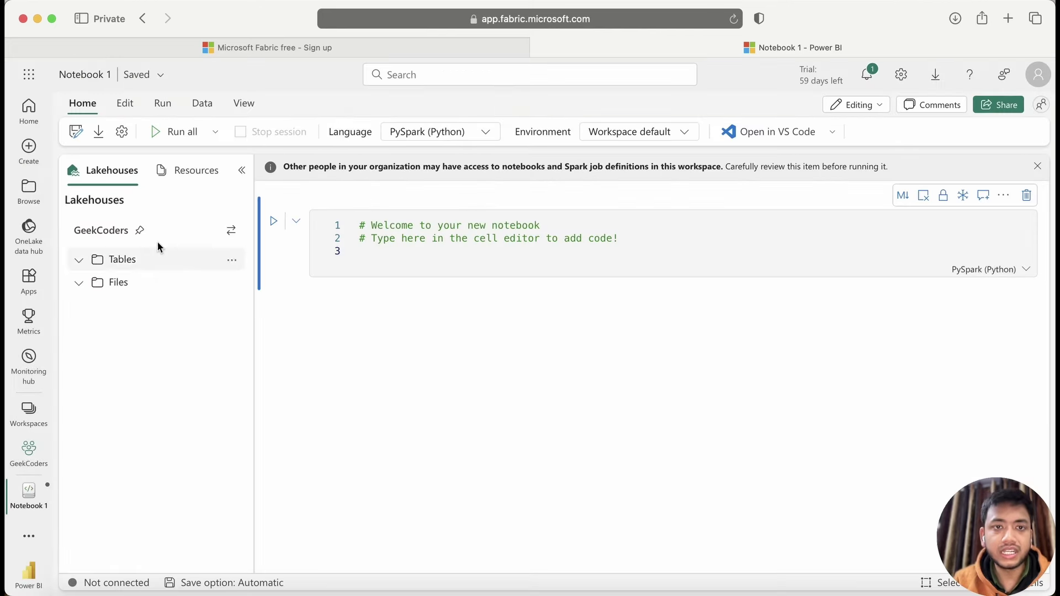
left_click(77, 266)
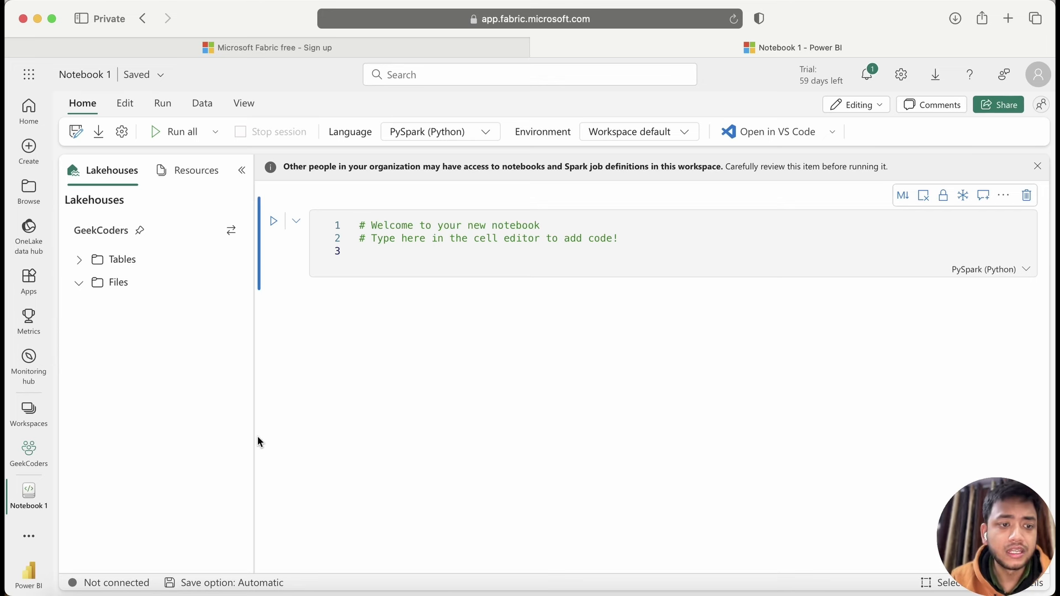
Step: Go to the GeekCoders workspace and show the full New items catalog via More options
left_click(28, 536)
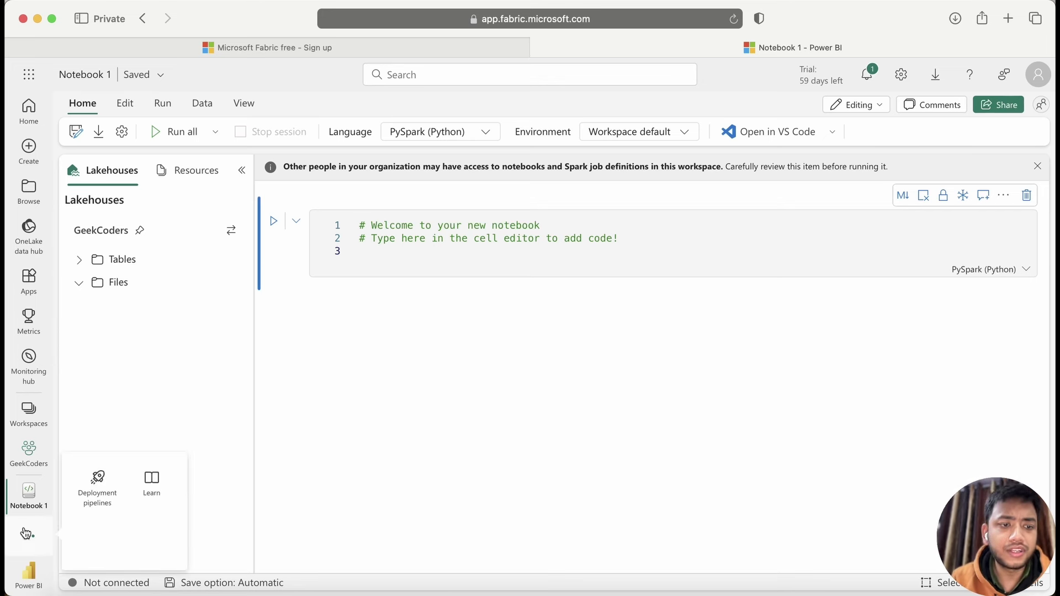
left_click(32, 461)
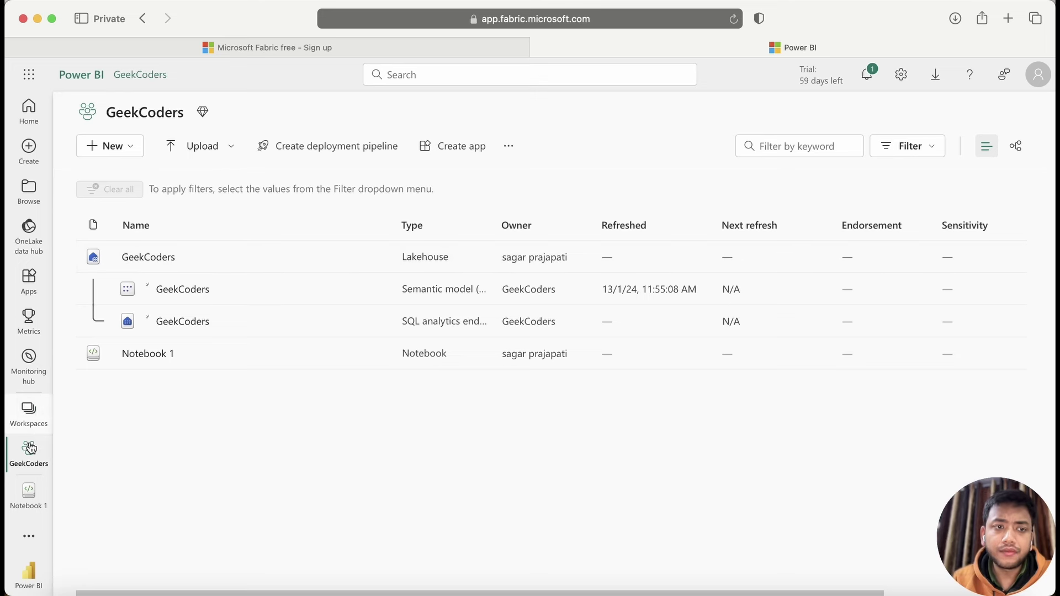
left_click(107, 146)
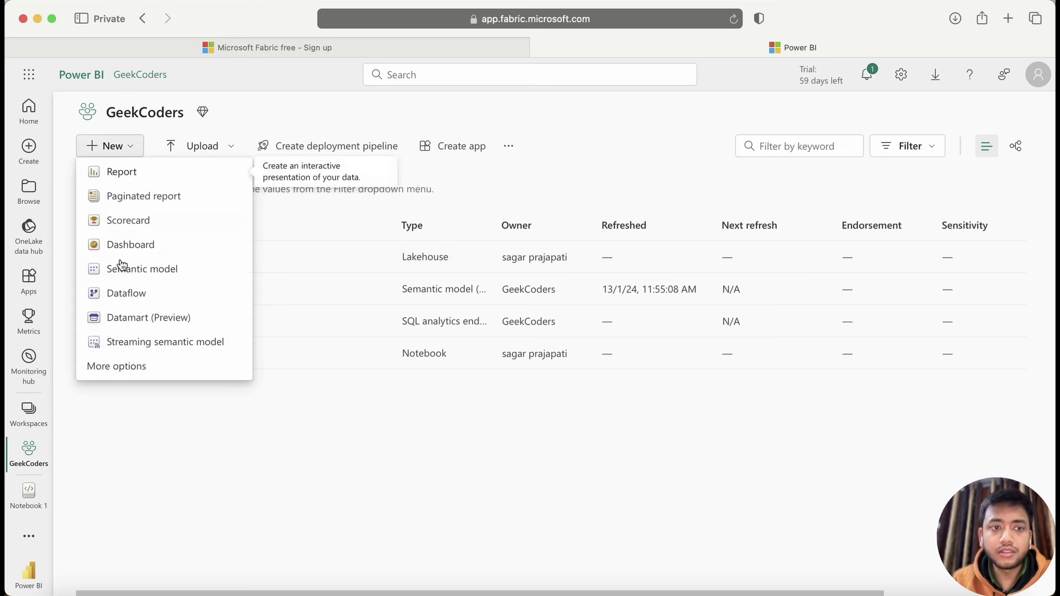
left_click(117, 366)
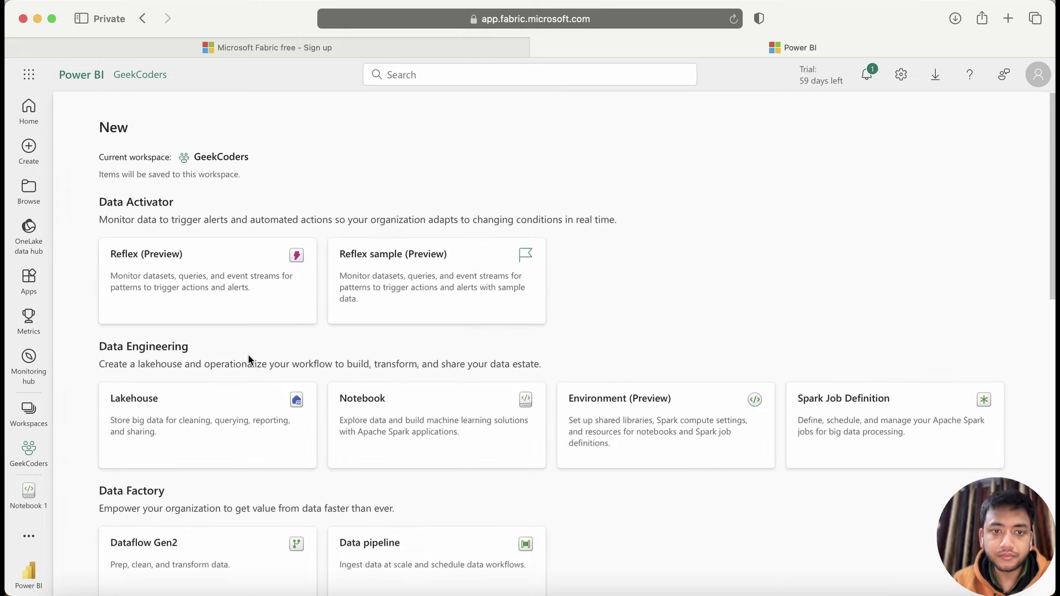
scroll(249, 359, "down", 7)
scroll(249, 359, "down", 2)
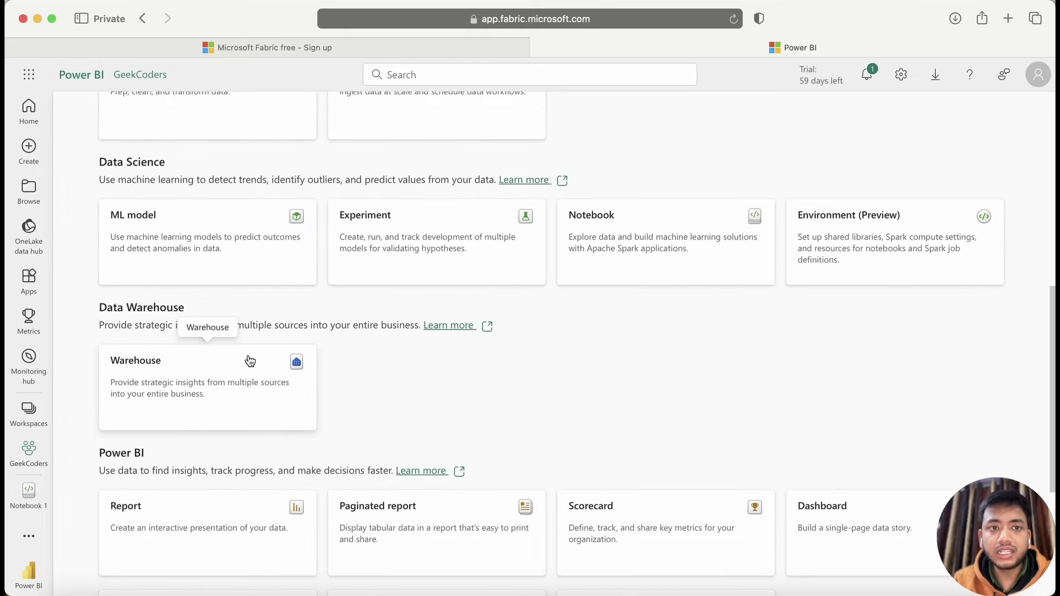
scroll(250, 360, "up", 6)
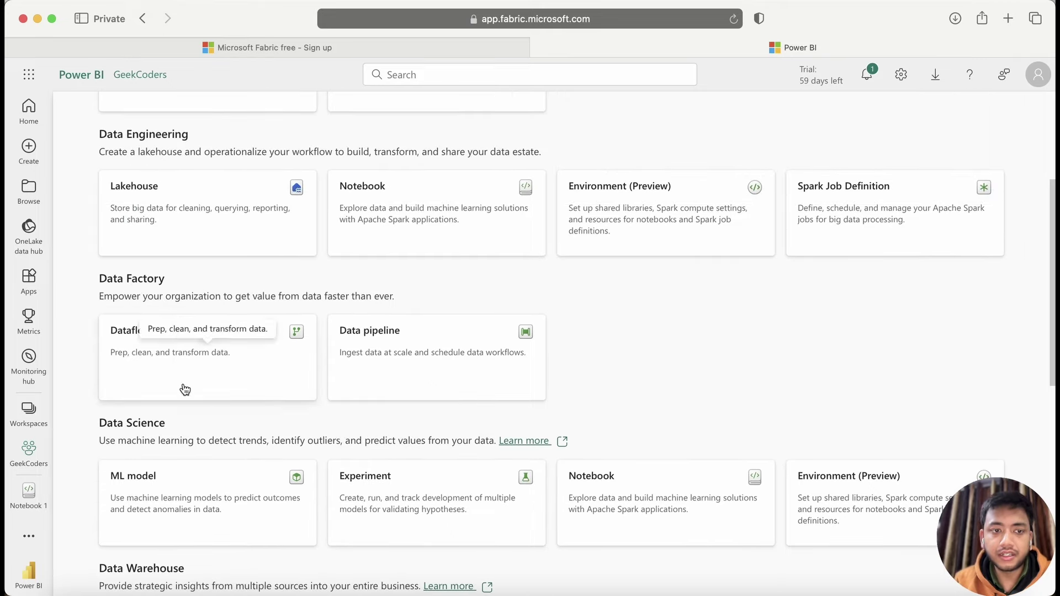
scroll(148, 434, "down", 2)
scroll(148, 430, "down", 3)
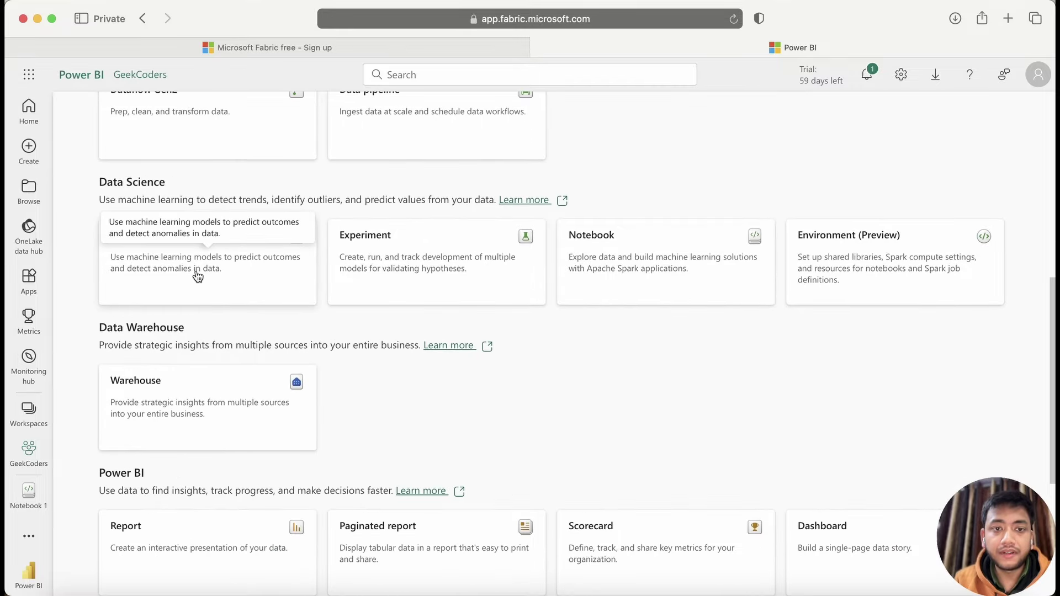
scroll(182, 419, "down", 2)
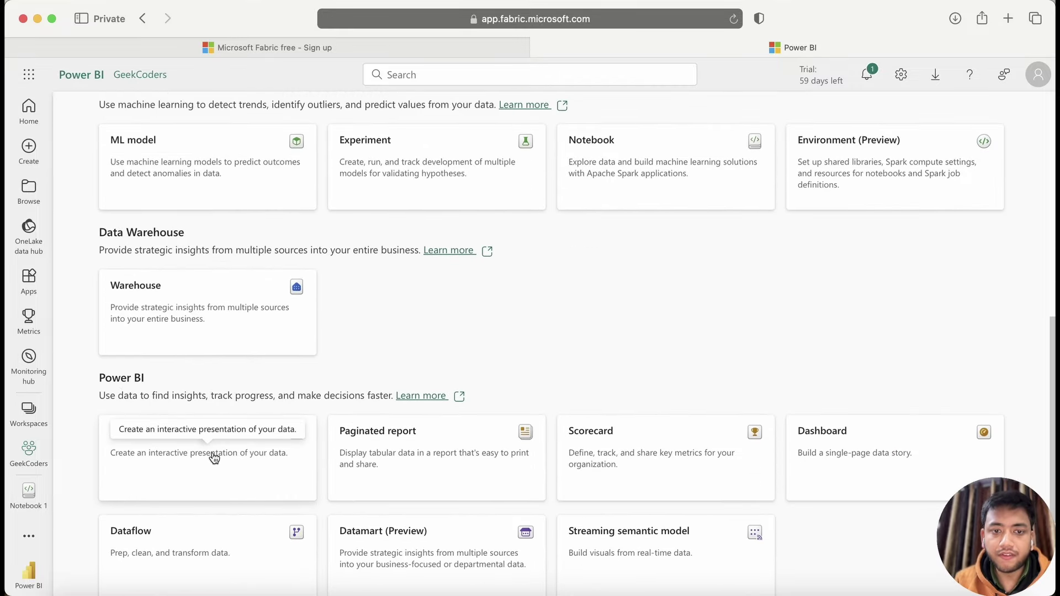
scroll(213, 456, "down", 3)
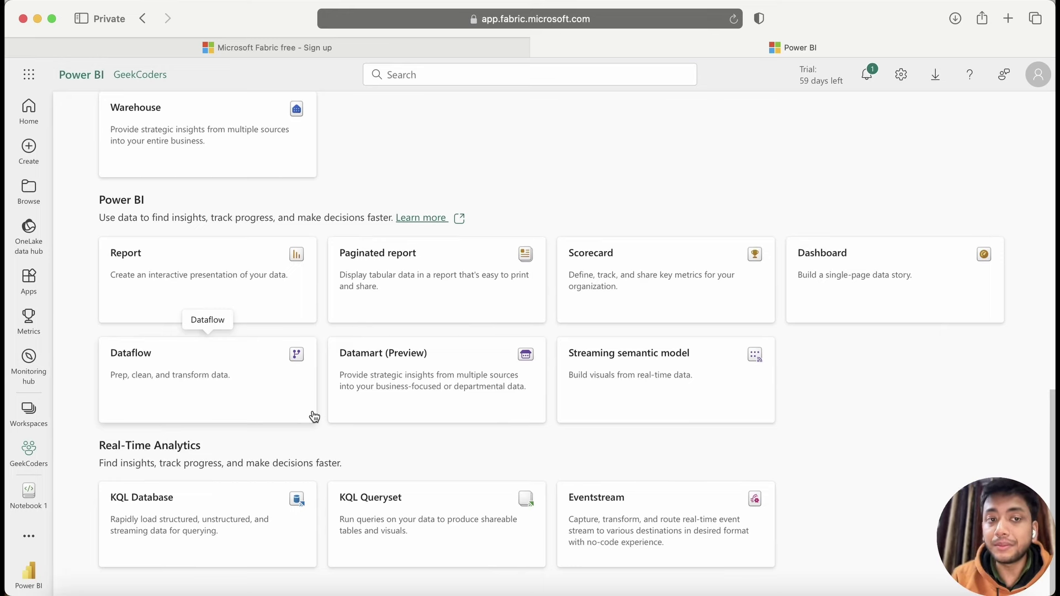
scroll(314, 416, "up", 10)
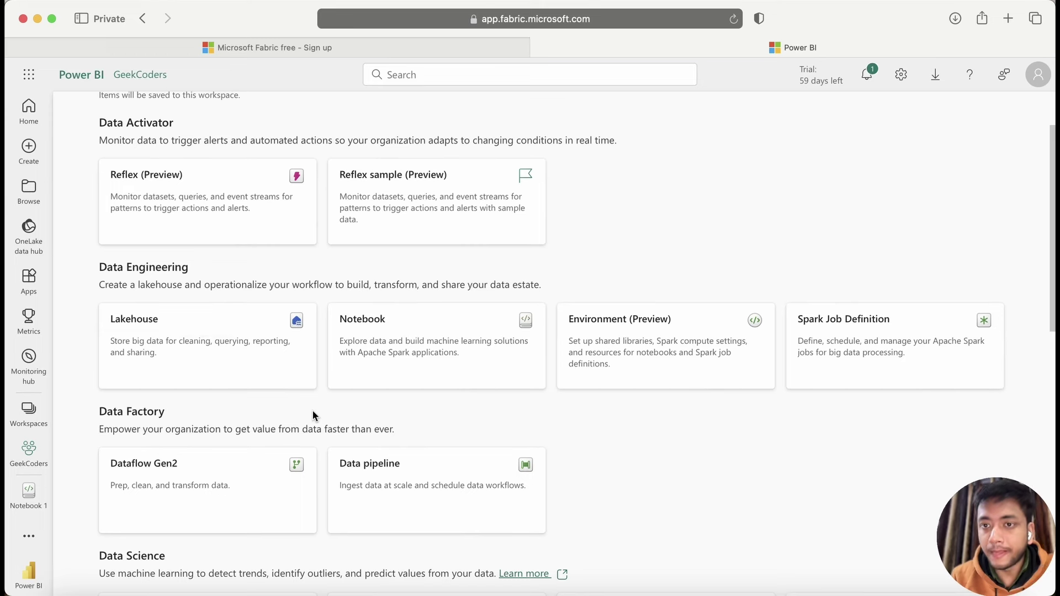
scroll(313, 415, "up", 2)
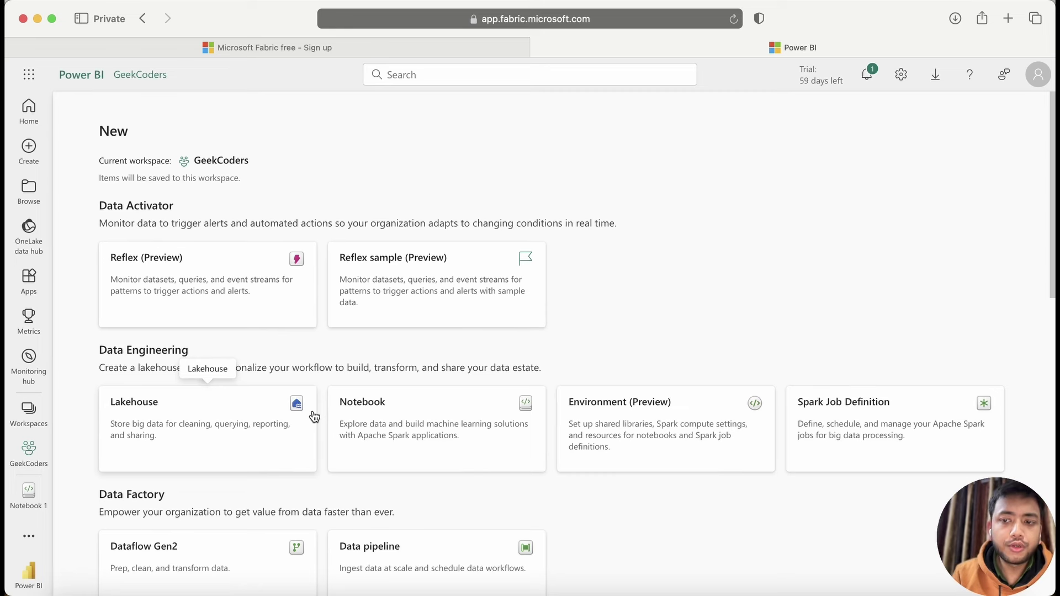
scroll(313, 411, "down", 2)
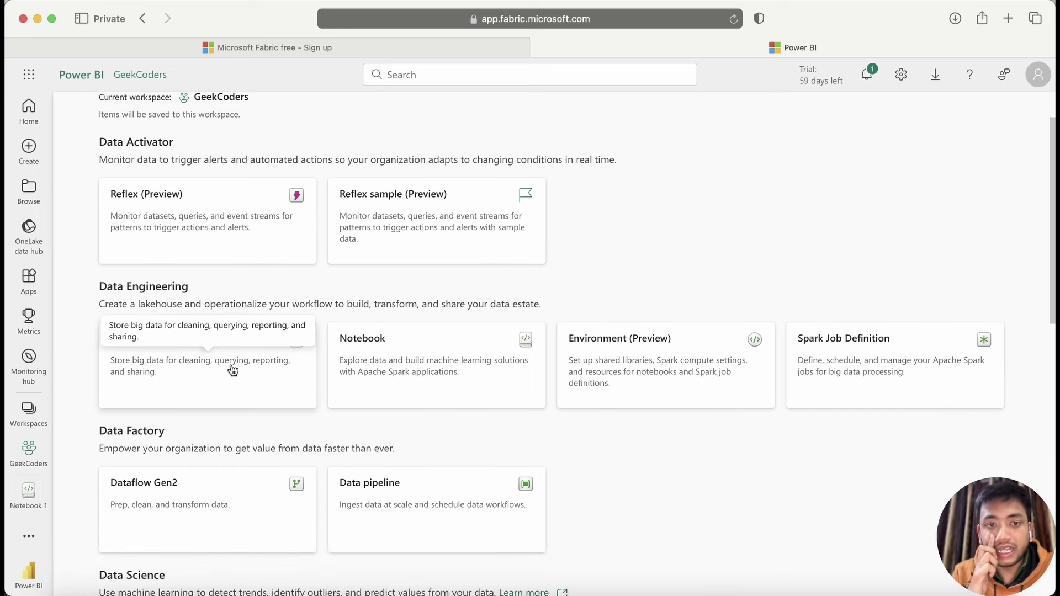
scroll(233, 371, "down", 1)
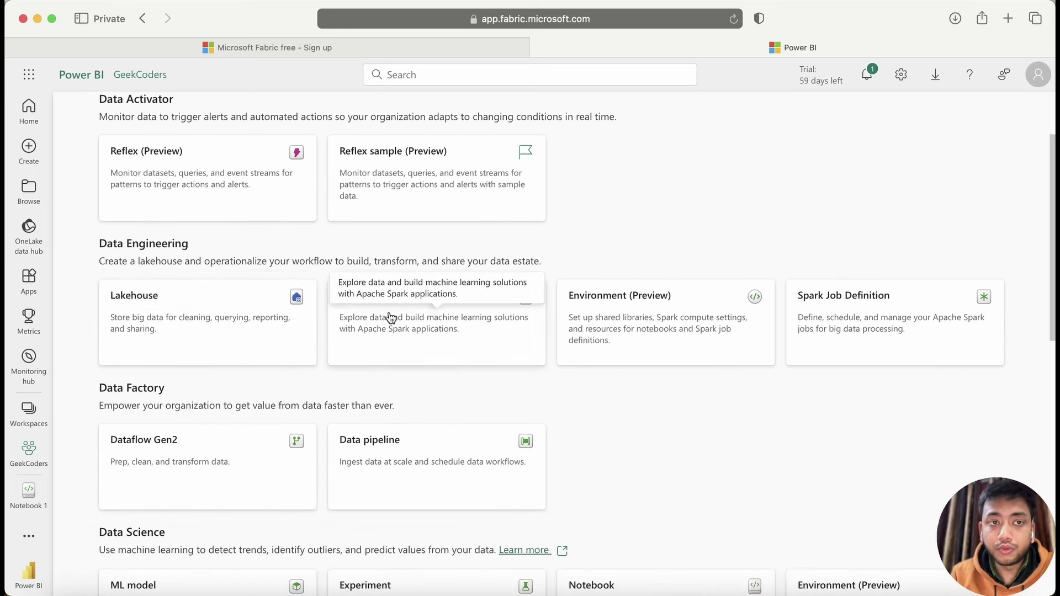
scroll(312, 319, "up", 2)
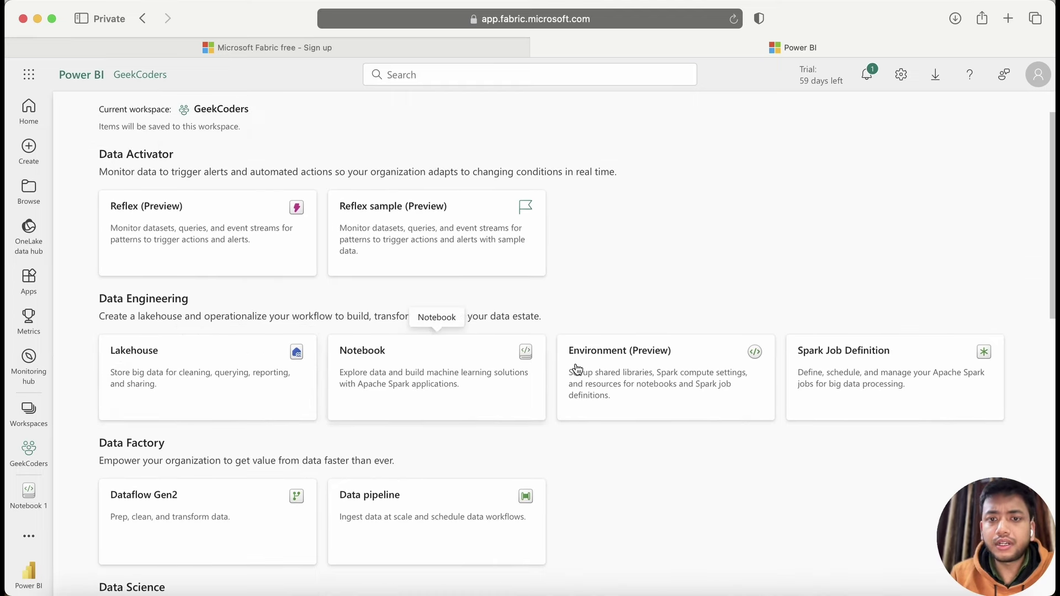
scroll(575, 371, "down", 2)
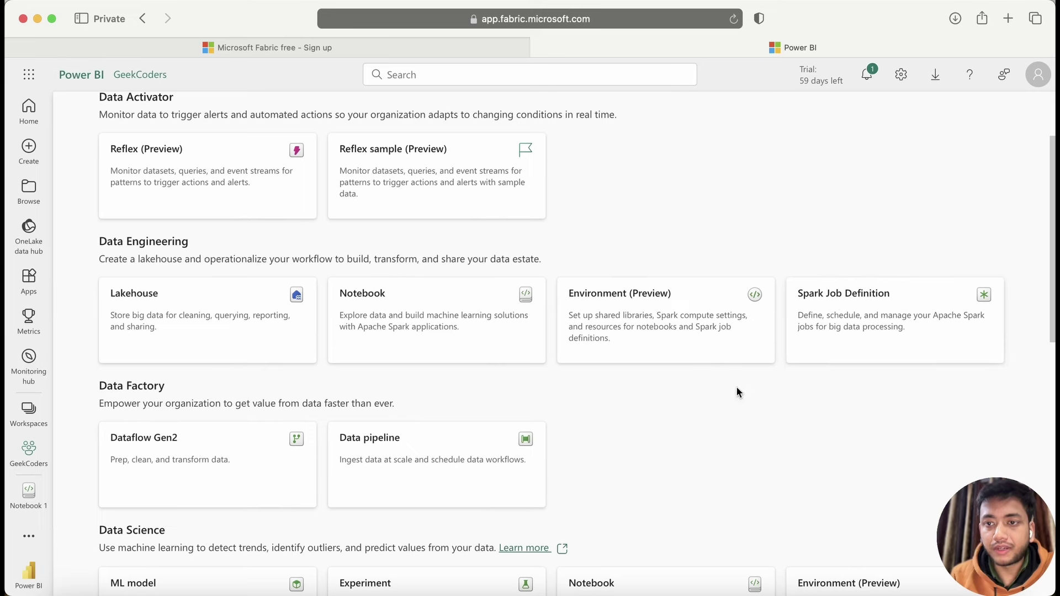
scroll(727, 414, "down", 3)
scroll(727, 420, "down", 2)
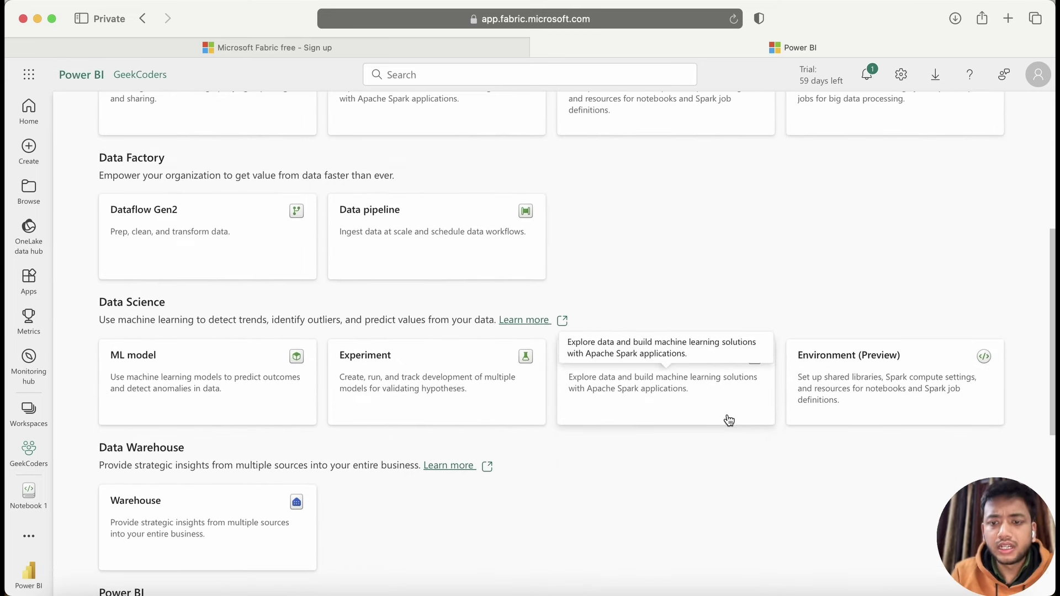
scroll(673, 397, "up", 7)
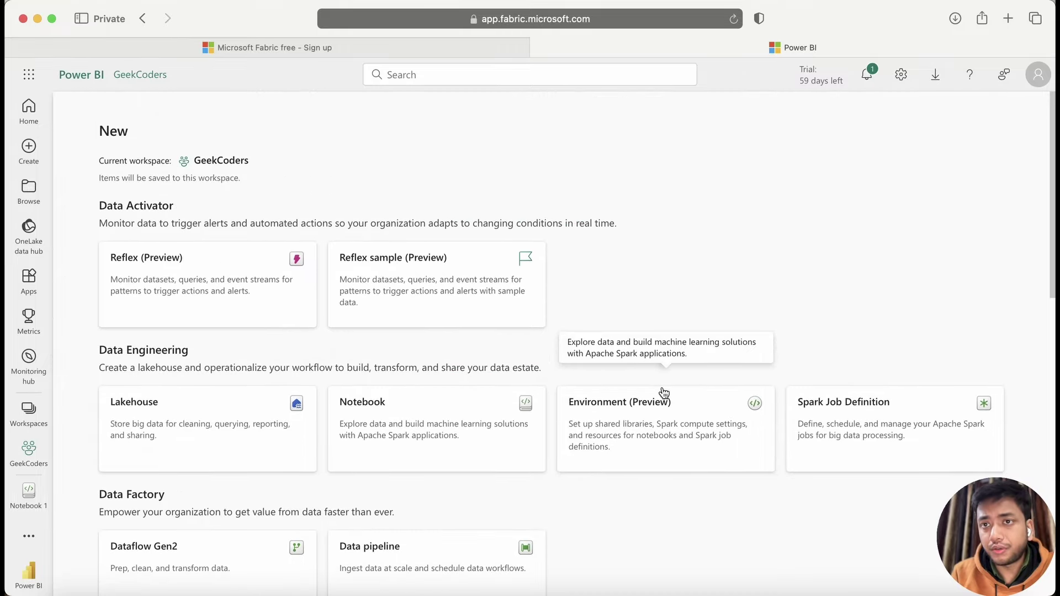